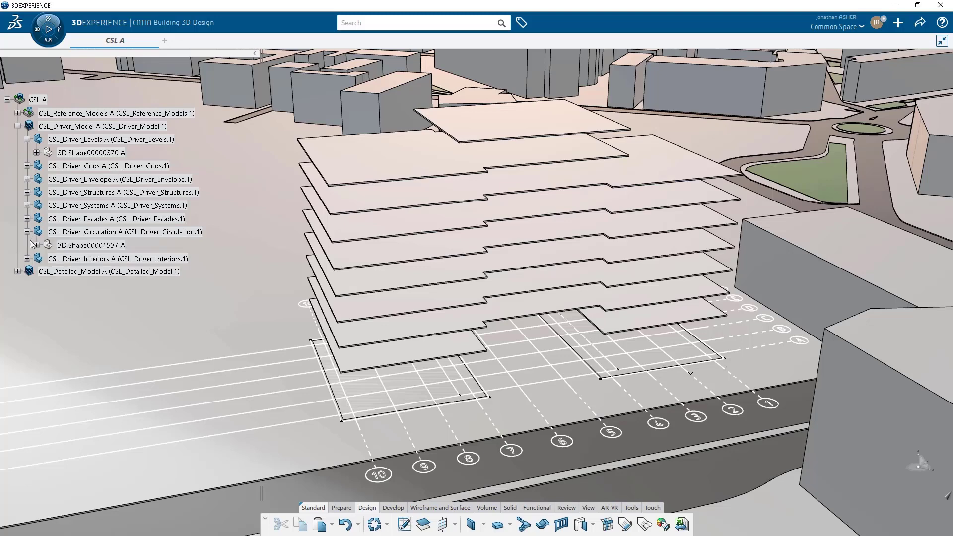
- Rename Geometrical Set.1 inside the CSL_Driver_Circulation shape as CONSTRUCTION
left_click(37, 245)
left_click(80, 313)
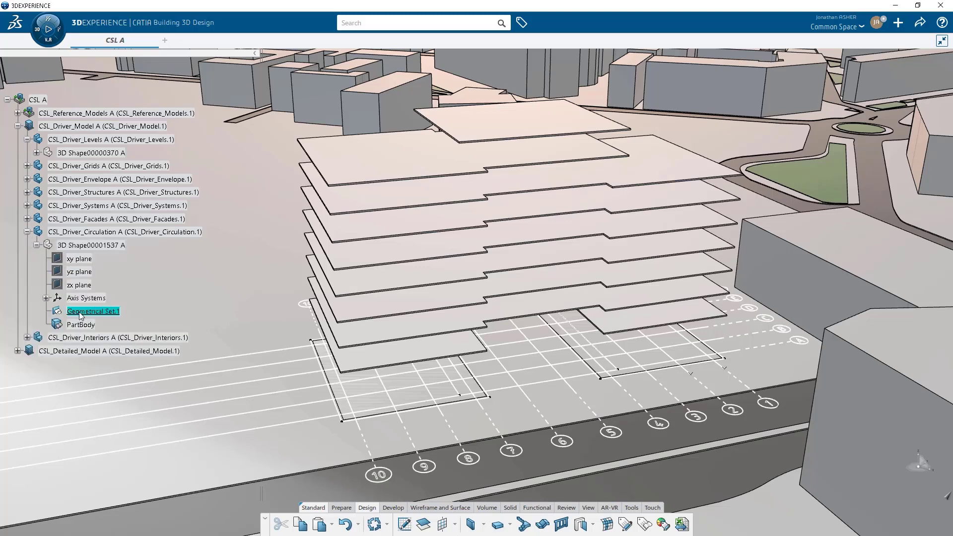
right_click(91, 314)
left_click(92, 314)
type("CONSTRU")
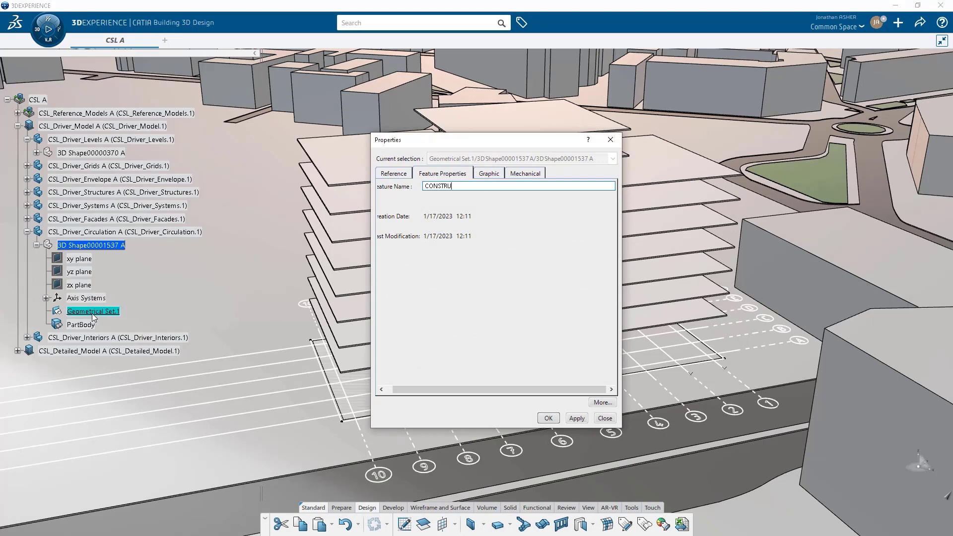
type("CTION")
key("Return")
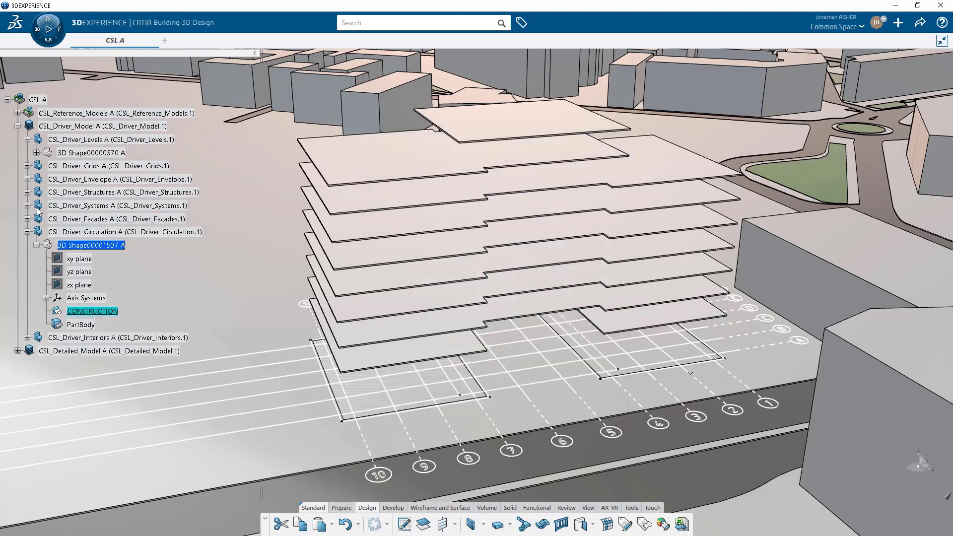
- Bring the Levels set from the CSL_Driver_Levels shape into the CSL_Driver_Circulation shape
left_click(37, 153)
left_click(73, 273)
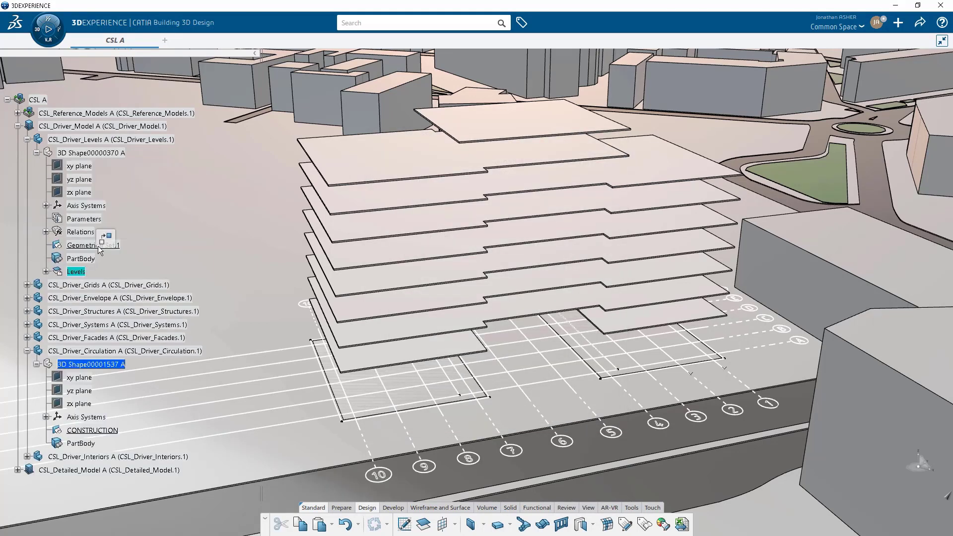
left_click(100, 242)
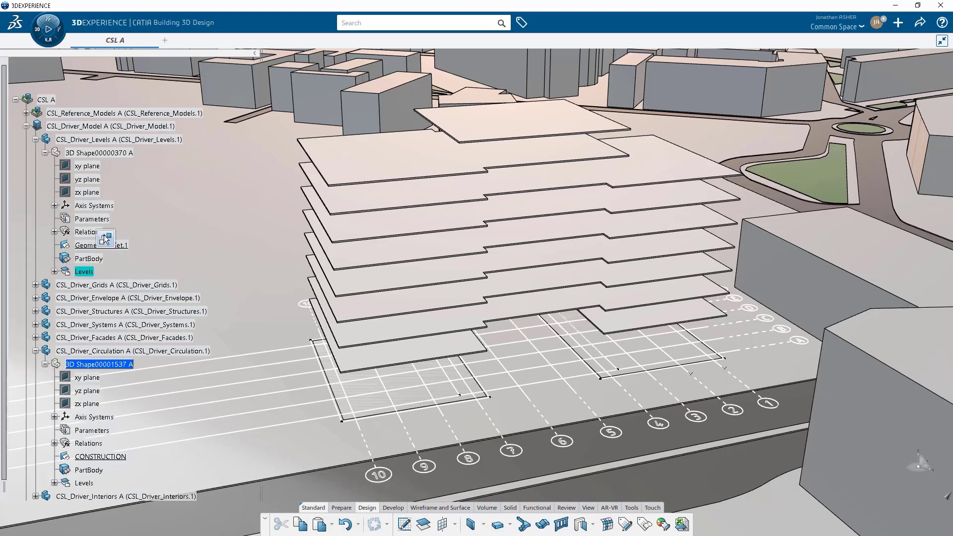
left_click(36, 140)
- In the CSL_Driver_Grids shape, extract the geometry of grid lines 7, C and 4
left_click(35, 153)
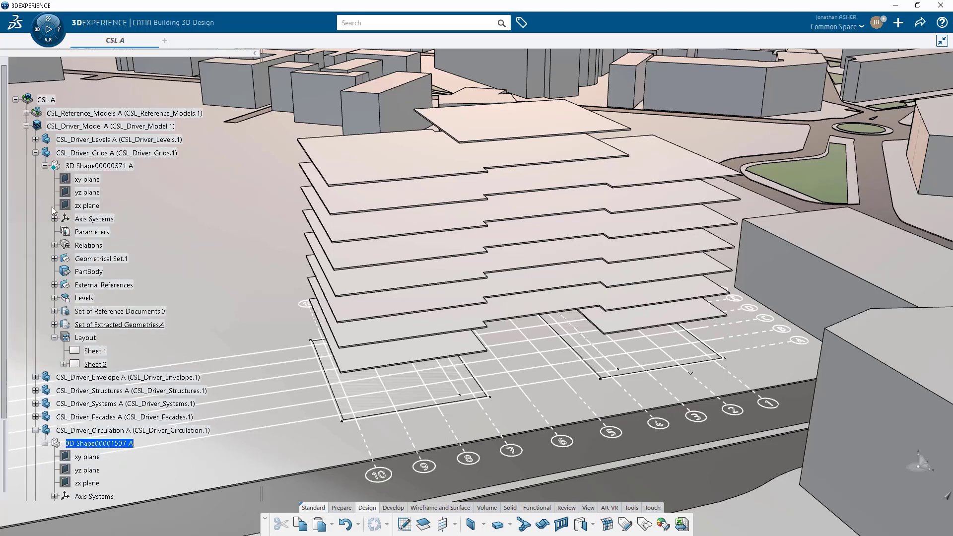
left_click(88, 286)
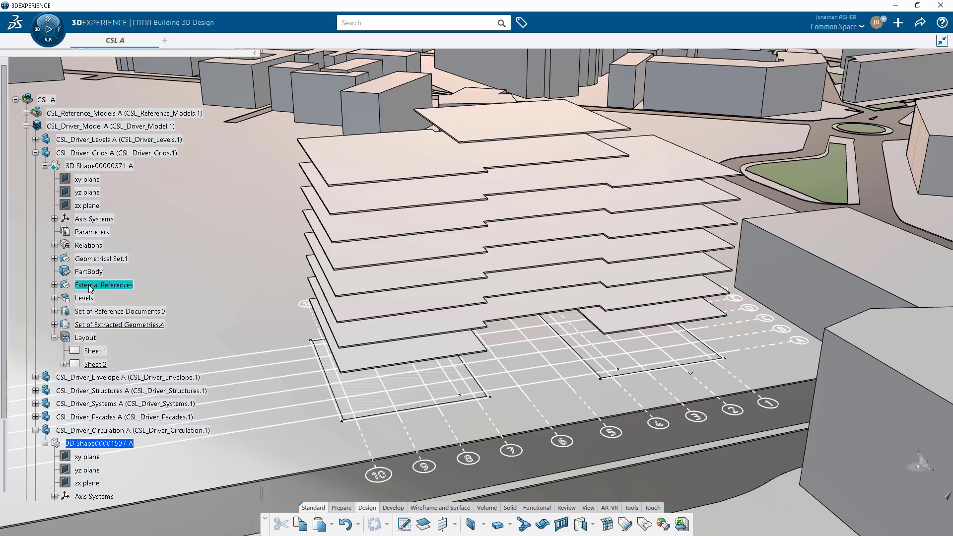
left_click(341, 508)
left_click(472, 525)
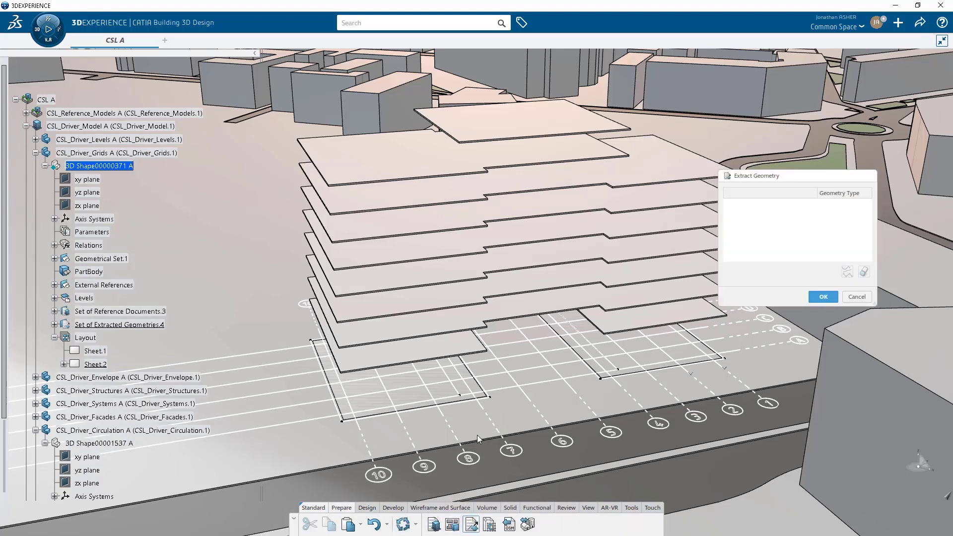
left_click(481, 406)
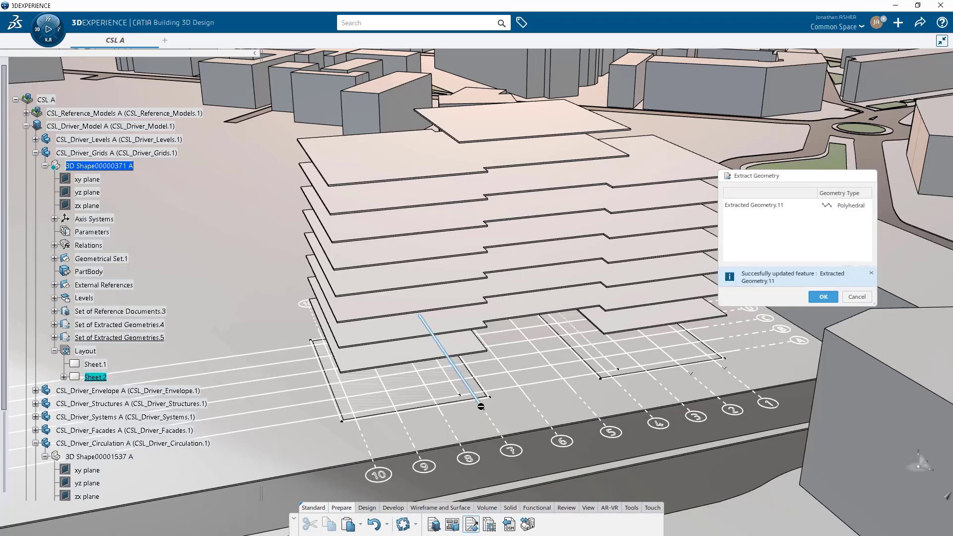
left_click(315, 390)
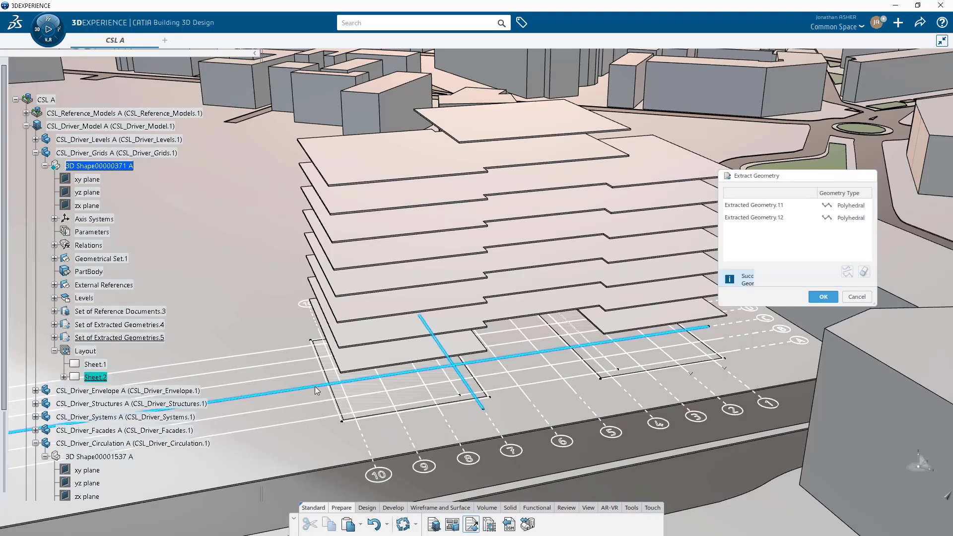
left_click(618, 382)
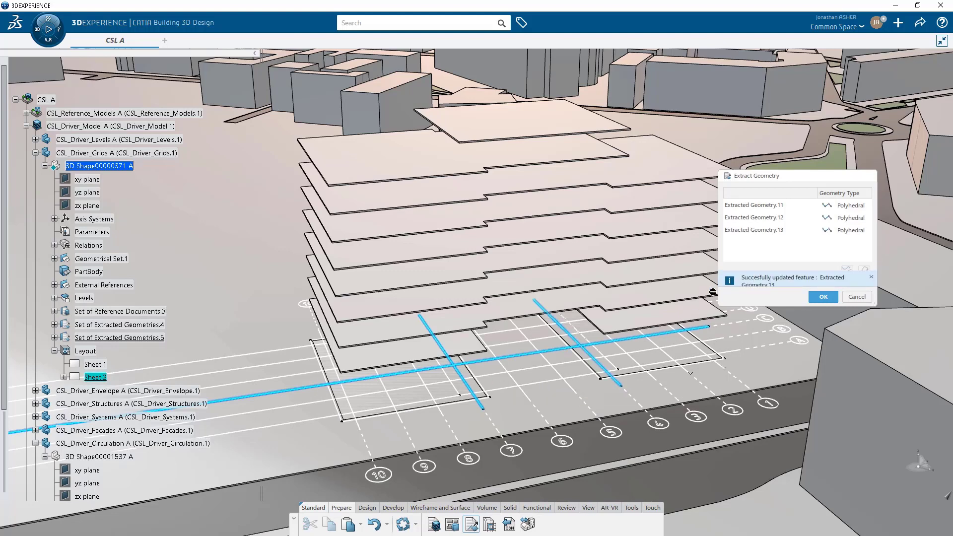
- Switch the geometry type of all three extracted grid lines together and complete the extraction
left_click(754, 230)
left_click(756, 206, "shift")
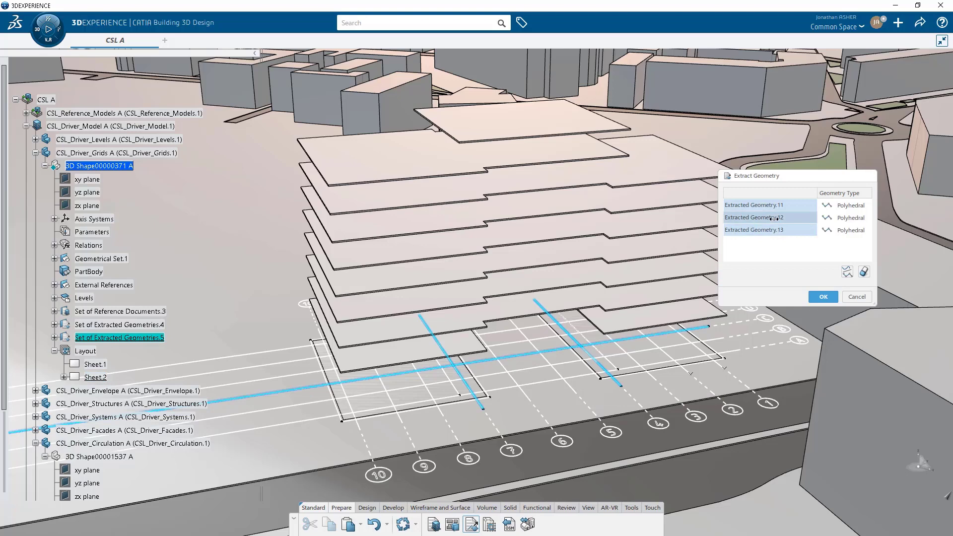
left_click(847, 271)
left_click(824, 297)
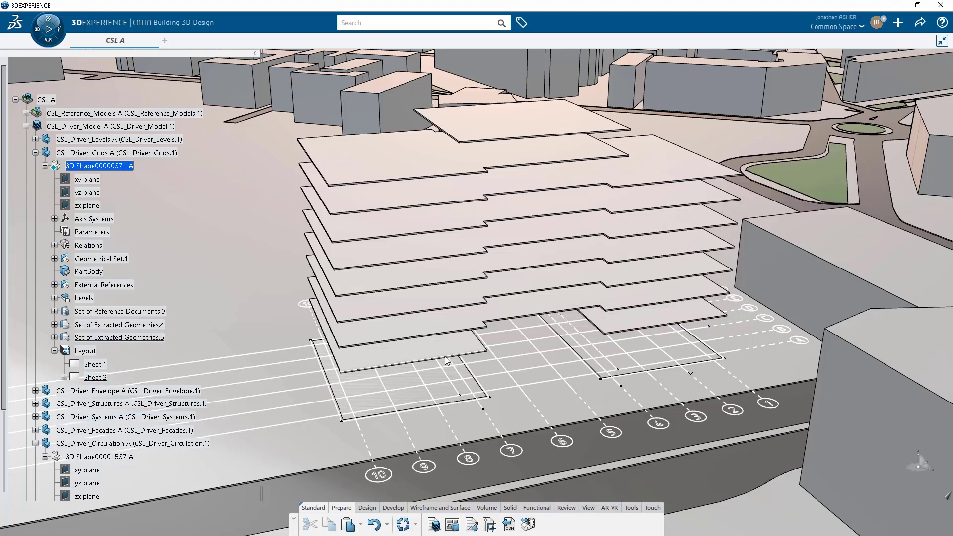
- In the circulation shape's CONSTRUCTION set, intersect Extracted Geometry.11 with Extracted Geometry.12
scroll(70, 357, "down", 4)
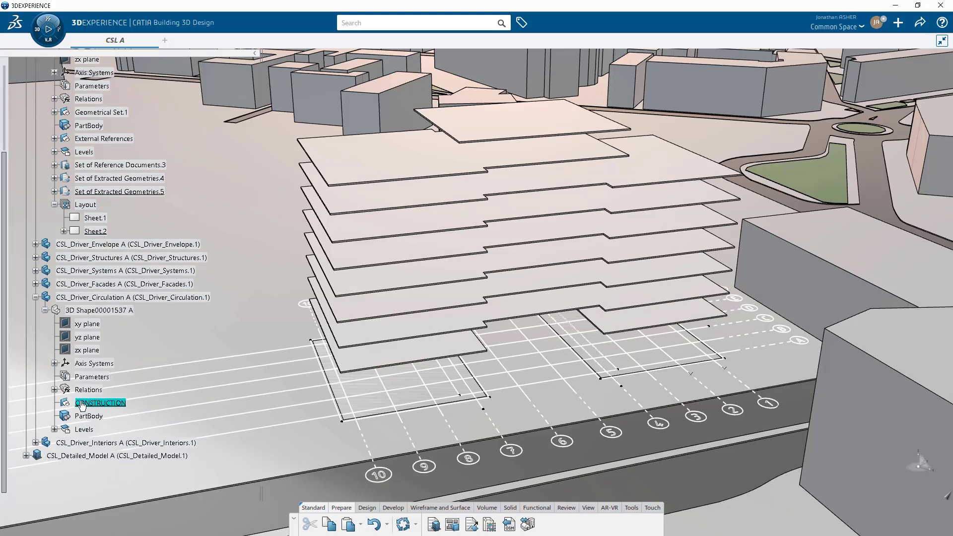
left_click(54, 192)
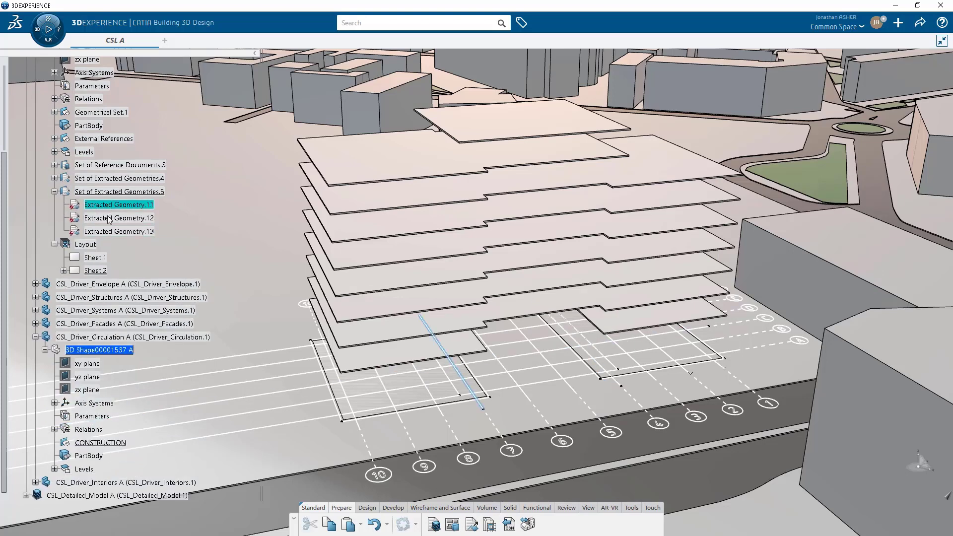
left_click(362, 506)
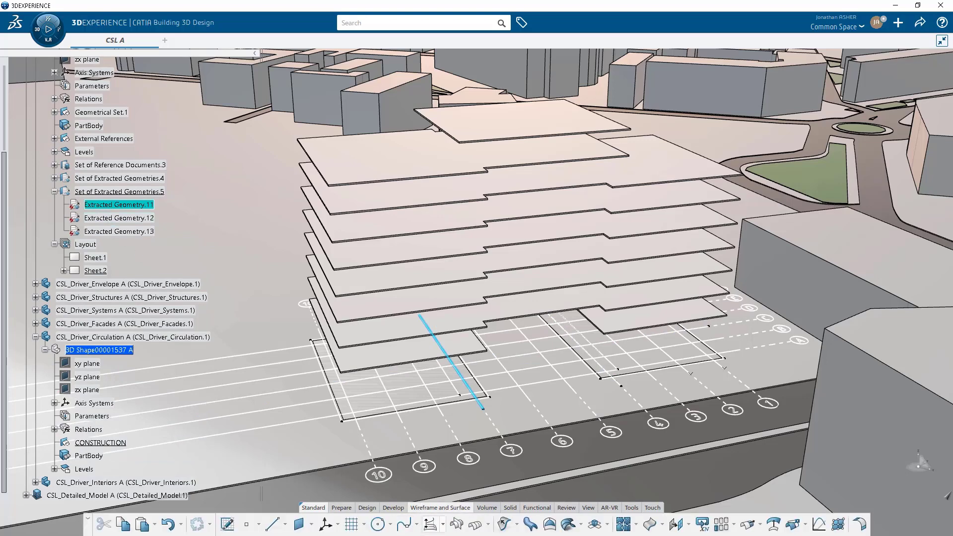
left_click(456, 524)
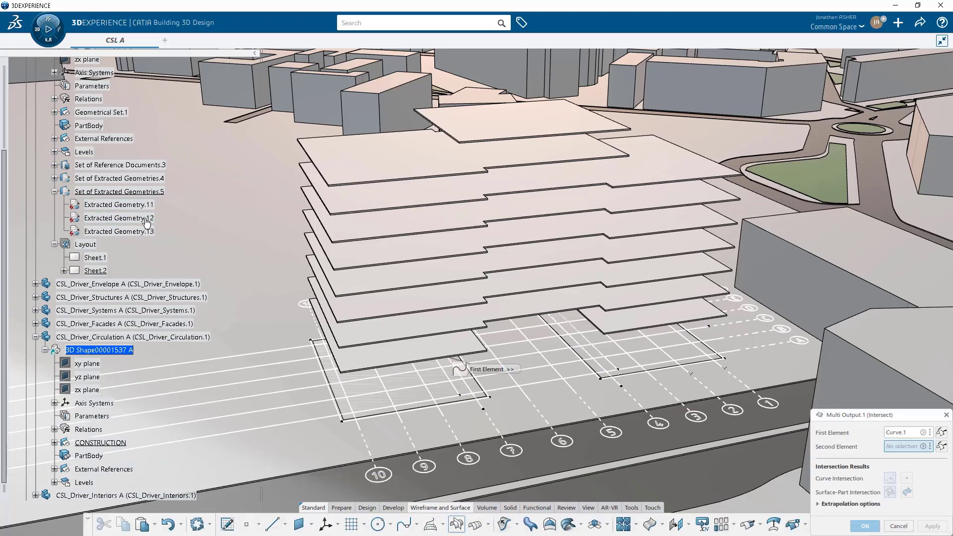
left_click(124, 220)
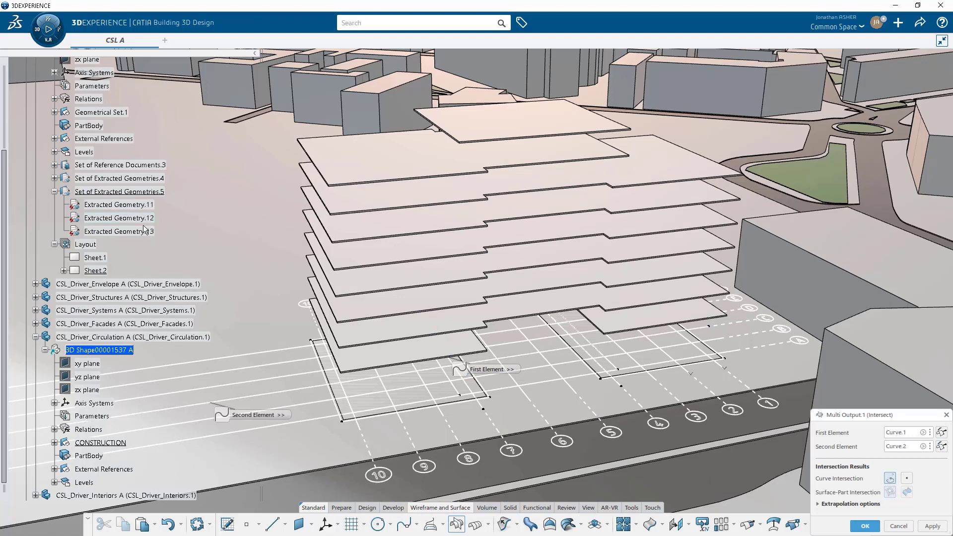
left_click(865, 526)
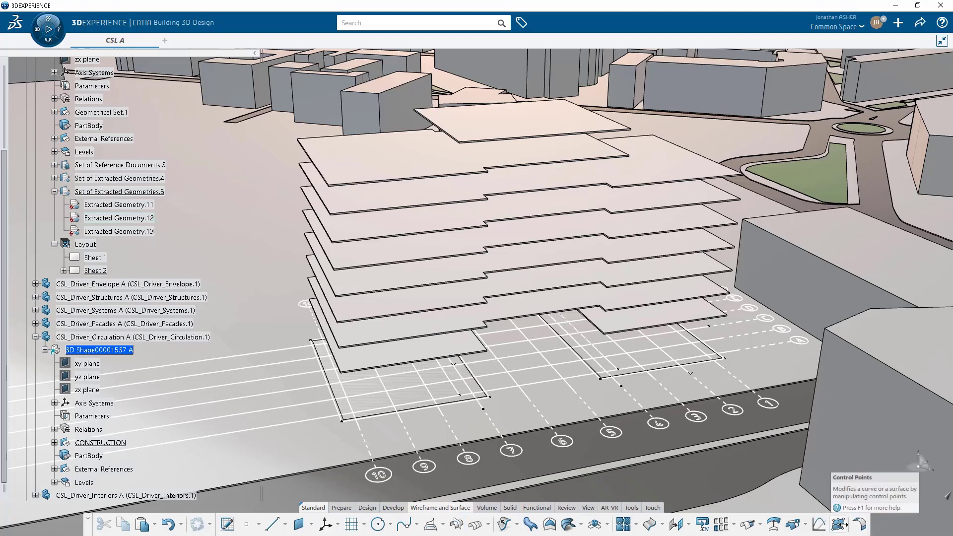
- Create a second intersection between Extracted Geometry.12 and Extracted Geometry.13
left_click(456, 524)
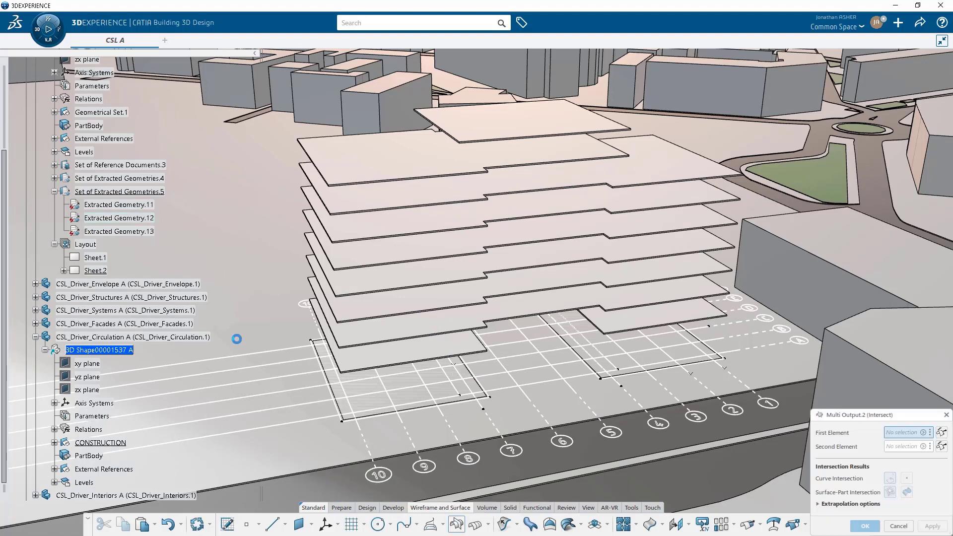
left_click(128, 222)
left_click(129, 232)
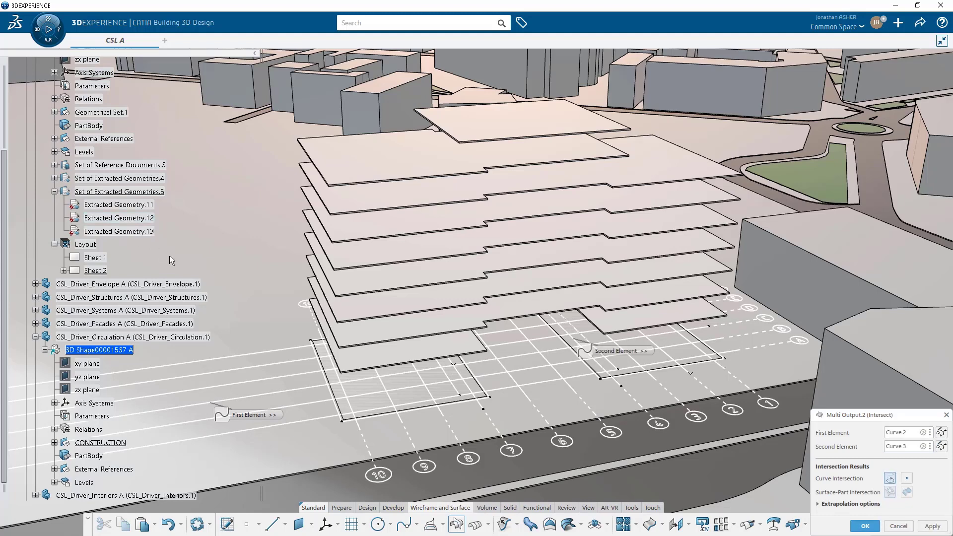
left_click(866, 526)
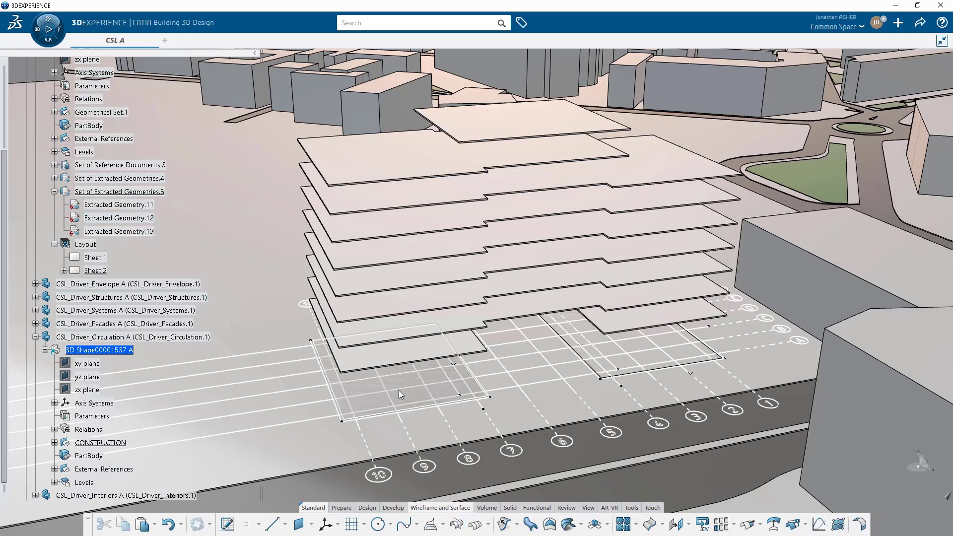
- Define an on-curve point in CONSTRUCTION along the extracted grid line 7, using Intersect.1 as its reference point
left_click(55, 192)
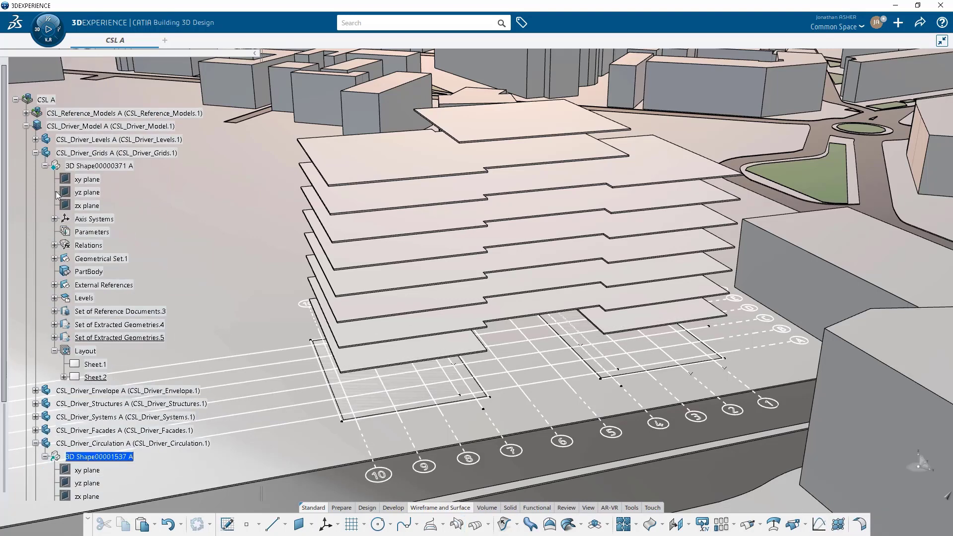
left_click(45, 166)
left_click(46, 338)
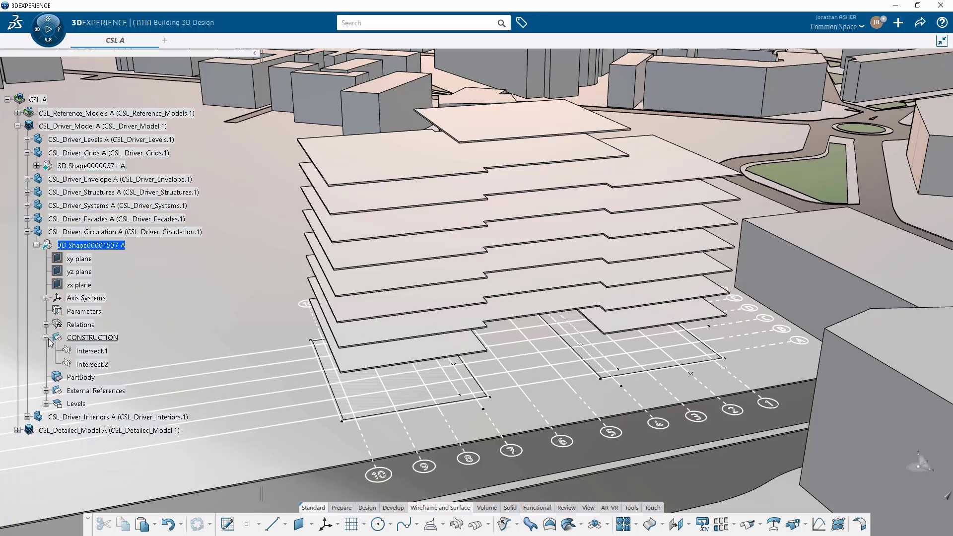
left_click(247, 525)
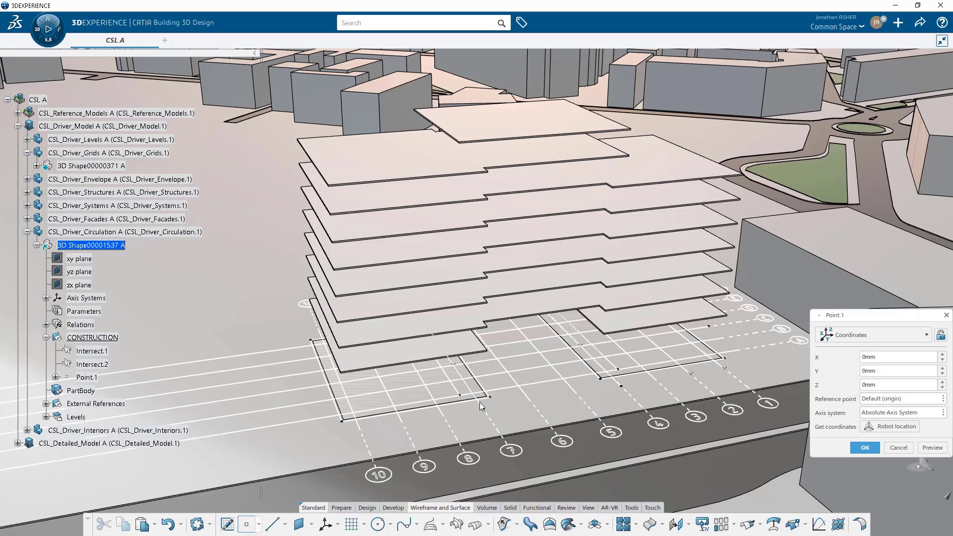
left_click(480, 403)
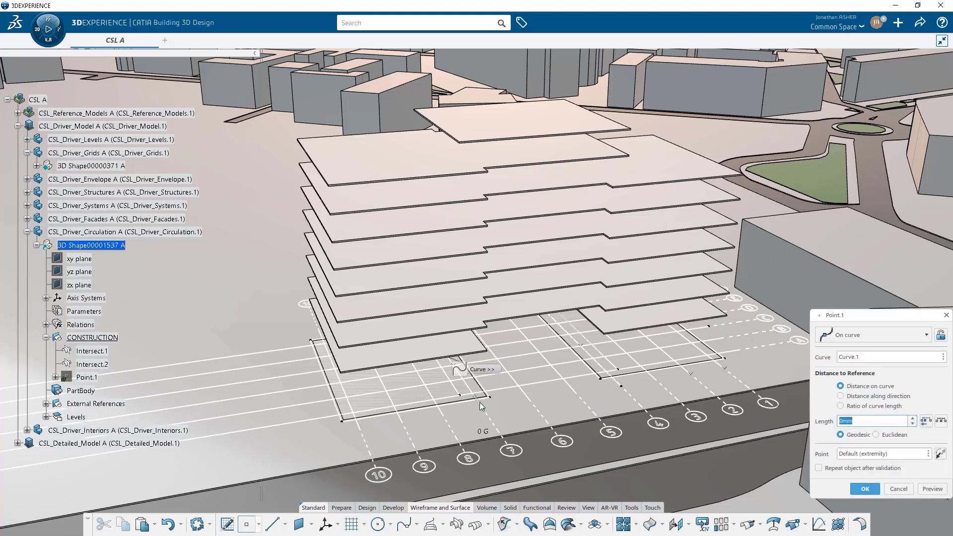
left_click(854, 452)
left_click_drag(854, 315, 764, 245)
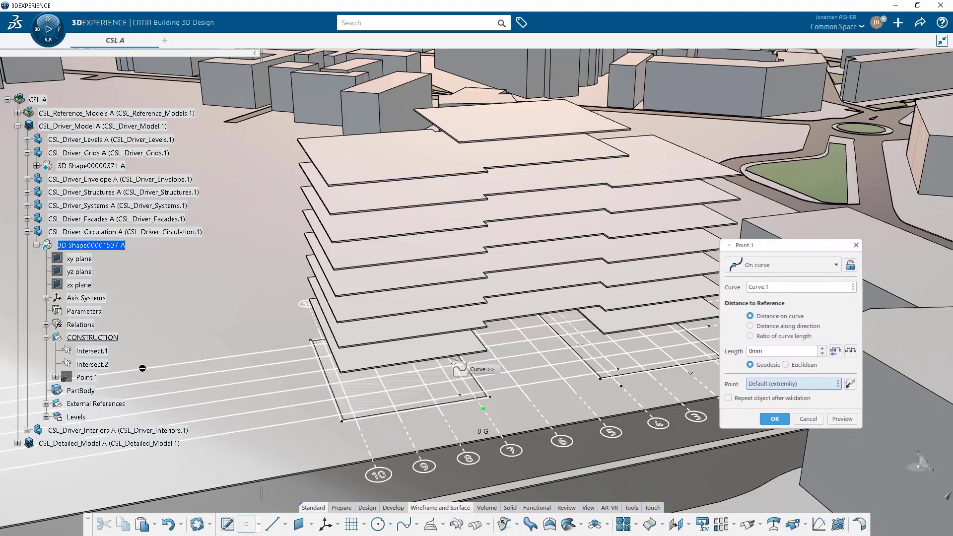
left_click(92, 351)
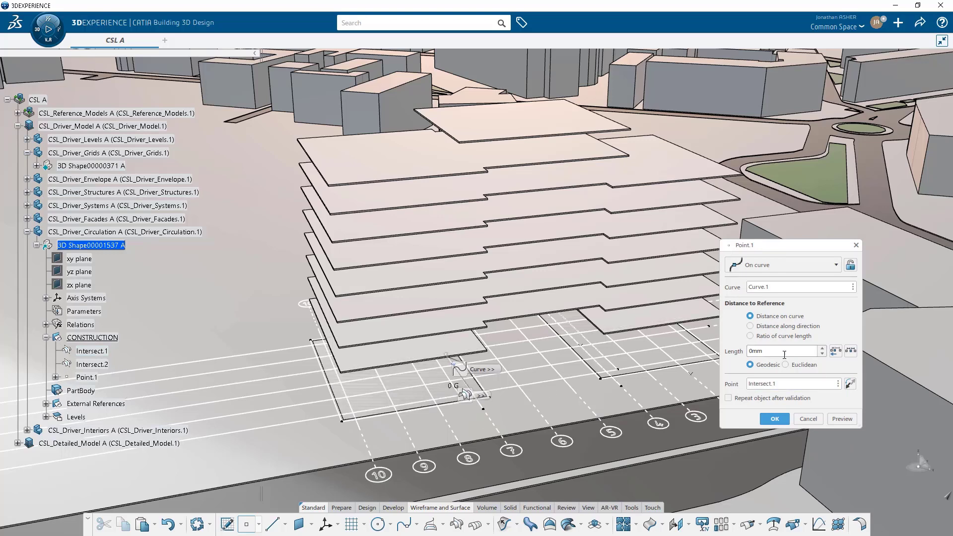
- Set the point's length along the curve to 2 m and create the point
left_click_drag(782, 352, 717, 347)
type("2m")
key("Return")
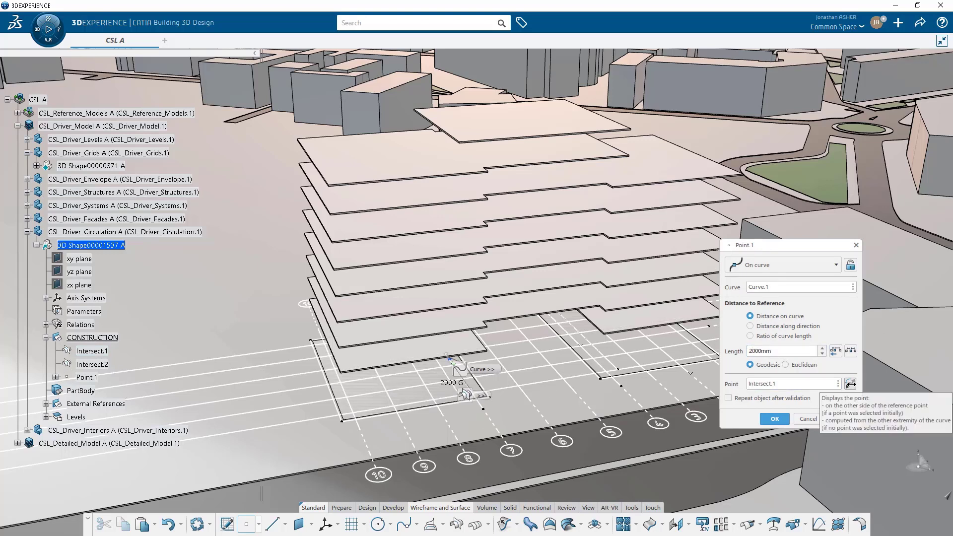
left_click(775, 418)
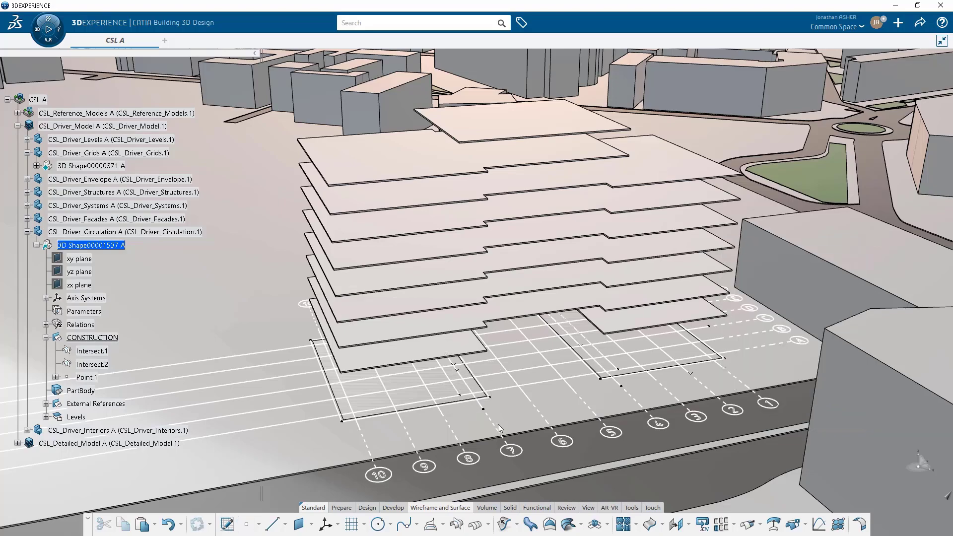
- Start a stairwell in CONSTRUCTION positioned at Point.1, orient it along Curve.1 on the extracted grid line, and reverse its direction
middle_click_drag(496, 425, 532, 321)
mouse_move(399, 511)
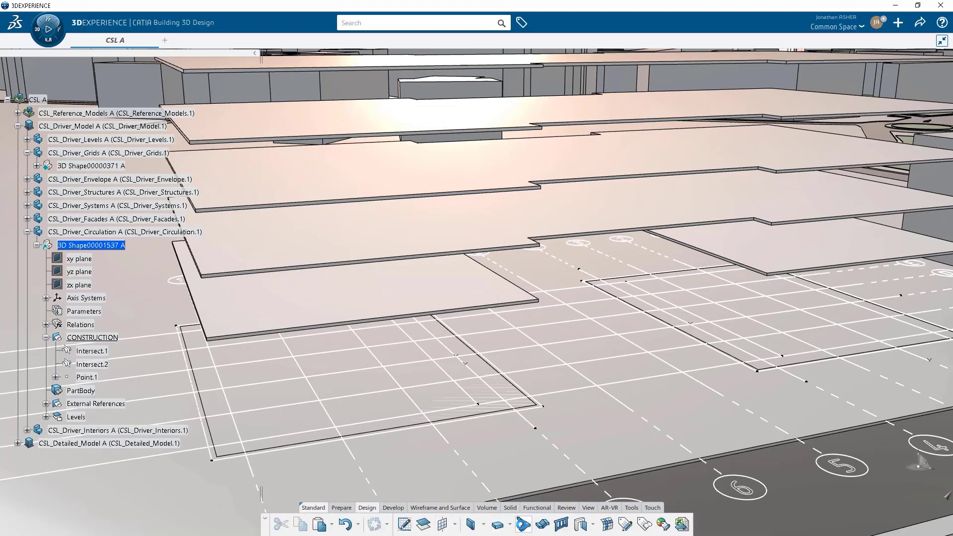
left_click(523, 524)
left_click_drag(873, 323, 662, 234)
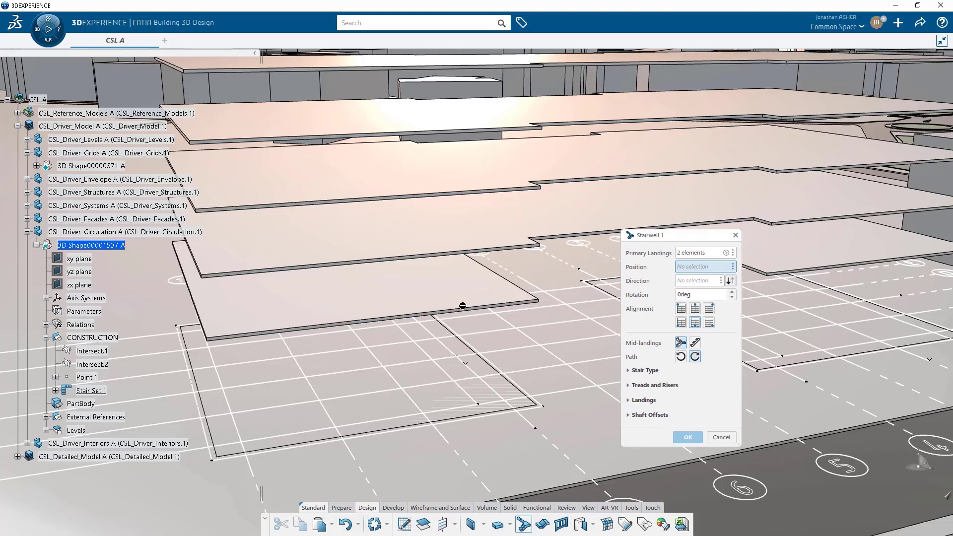
left_click(86, 379)
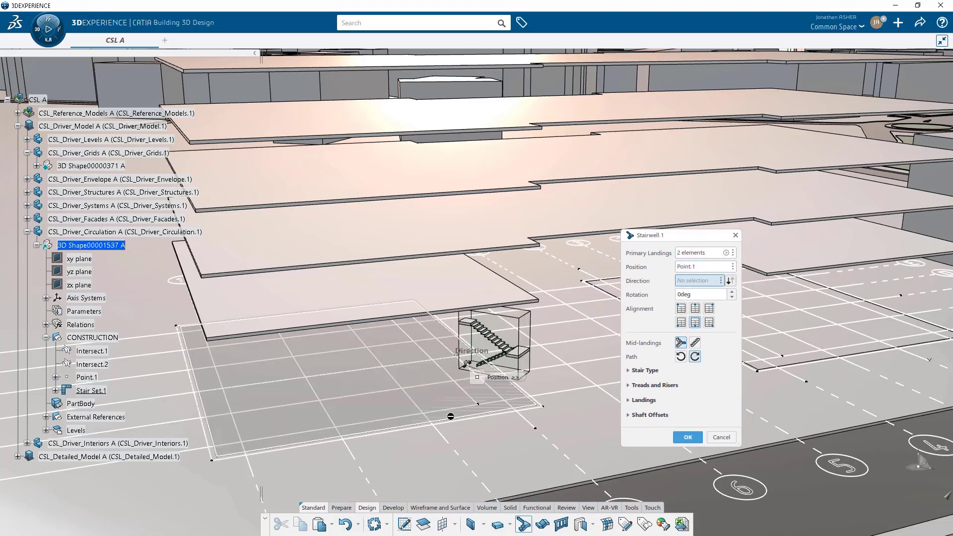
left_click(464, 363)
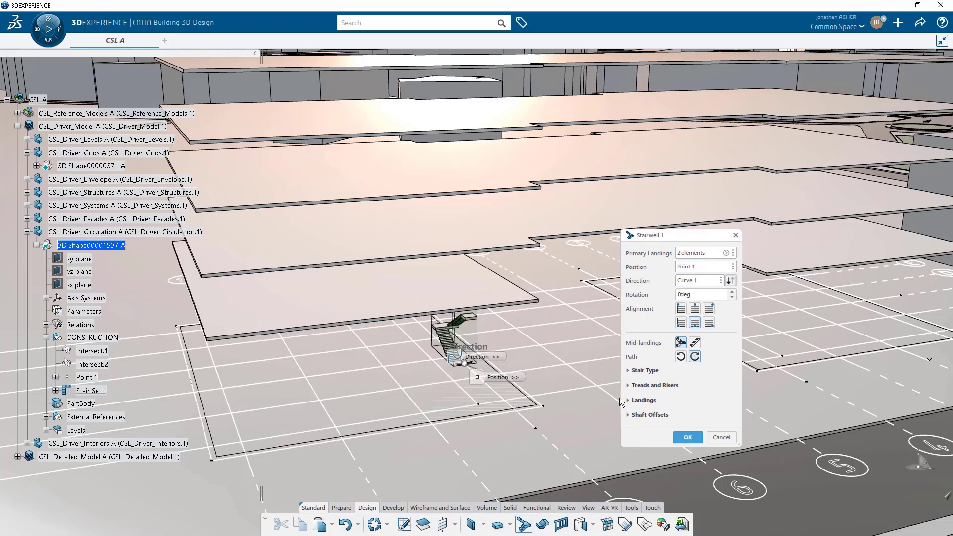
left_click(732, 281)
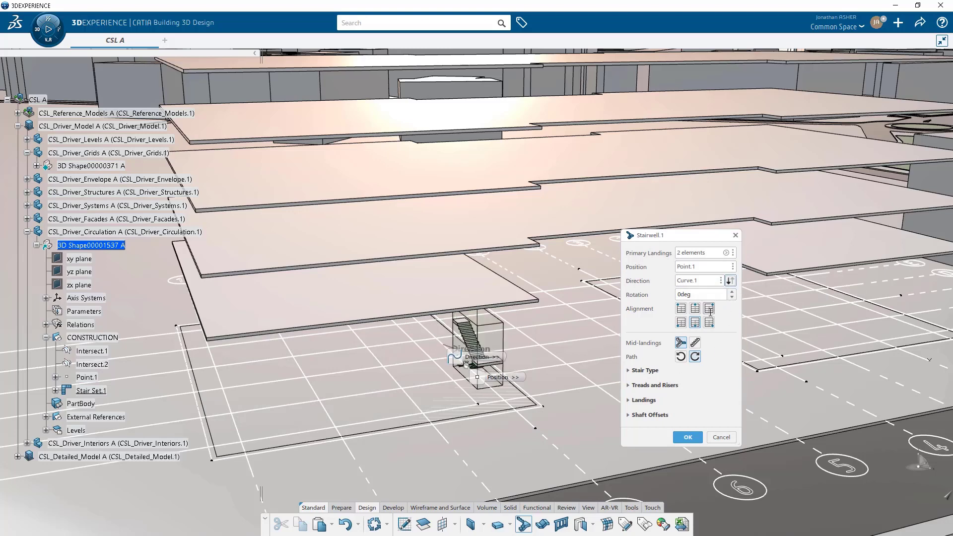
- Give the stairwell switchback mid-landings and the Solid stair type
left_click(695, 343)
left_click(681, 343)
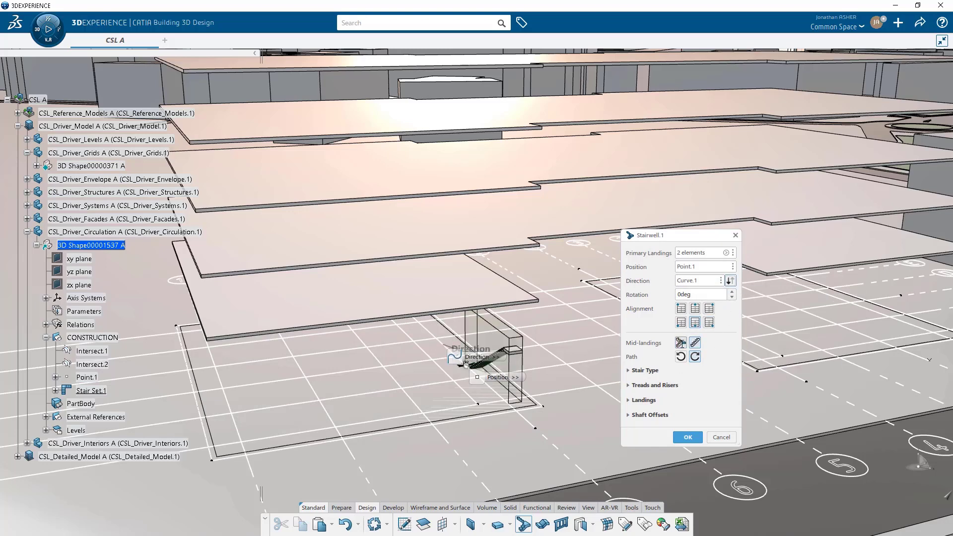
left_click(645, 371)
left_click(705, 383)
left_click(699, 393)
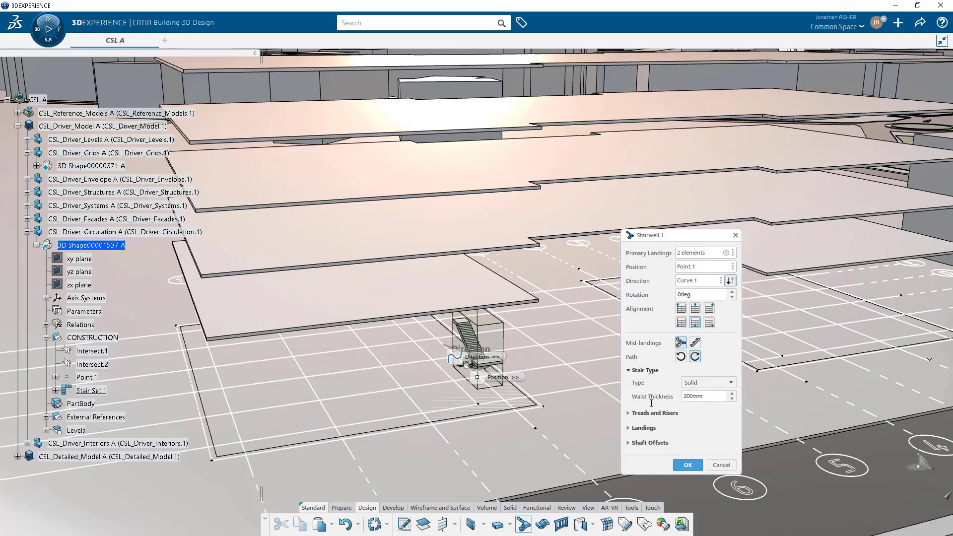
- Remove the Top of Slab planes of Level_01 and Level_02 from the stairwell's primary landings
middle_click_drag(514, 442, 517, 406)
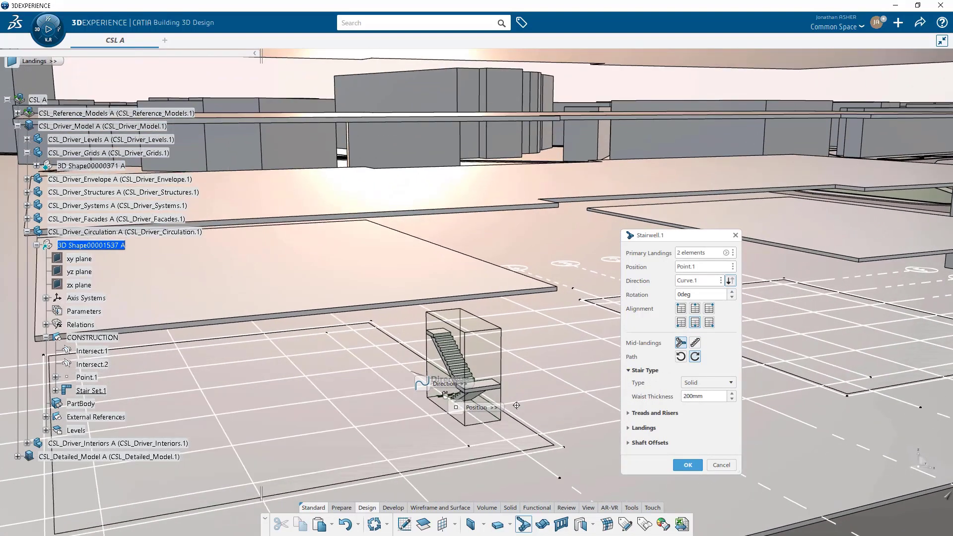
left_click(725, 253)
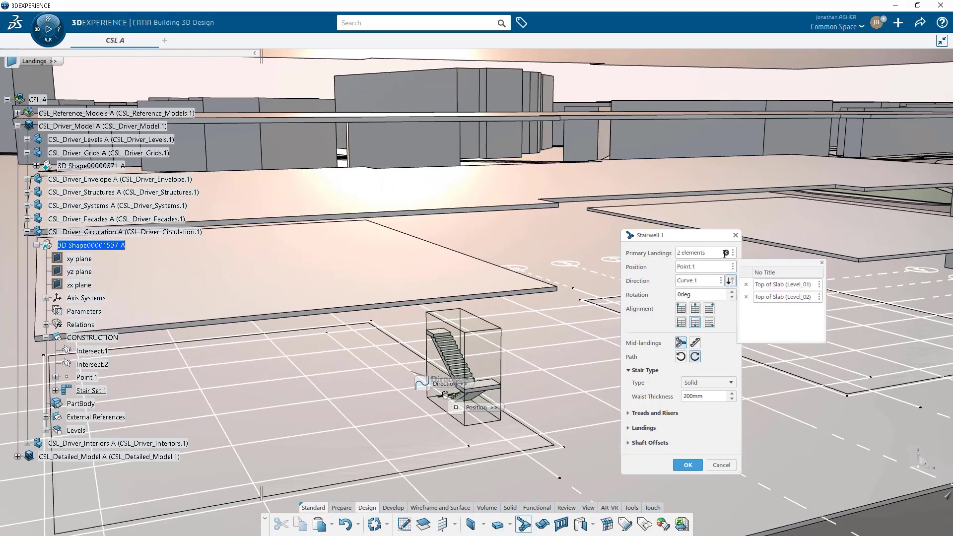
left_click(746, 285)
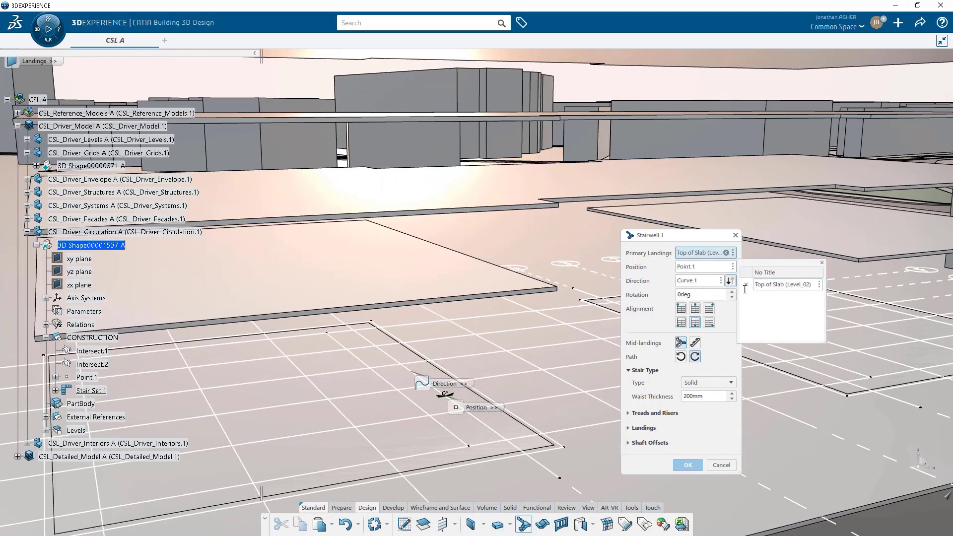
left_click(746, 285)
- Add the Finished Floor planes of Level_01 and Level_02 as the stairwell's primary landings
left_click(46, 430)
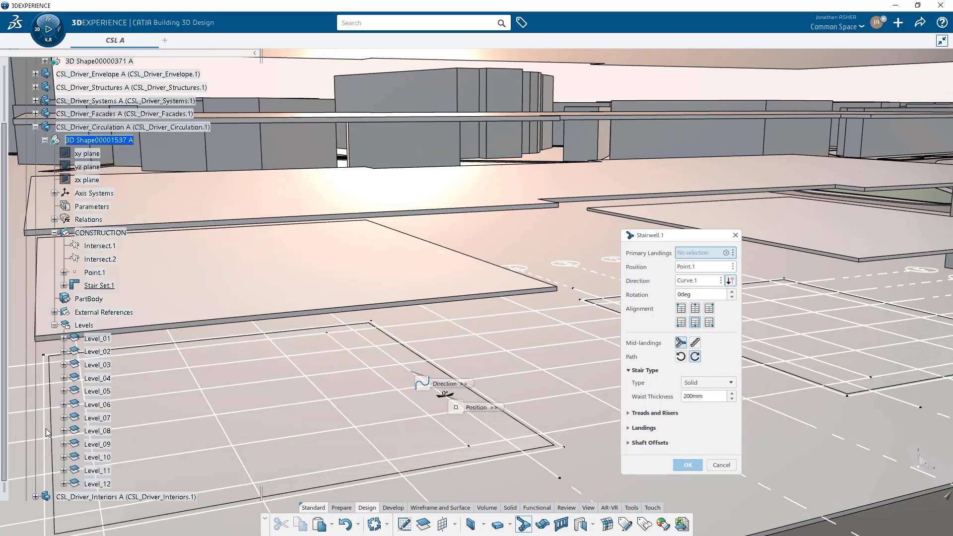
left_click(65, 339)
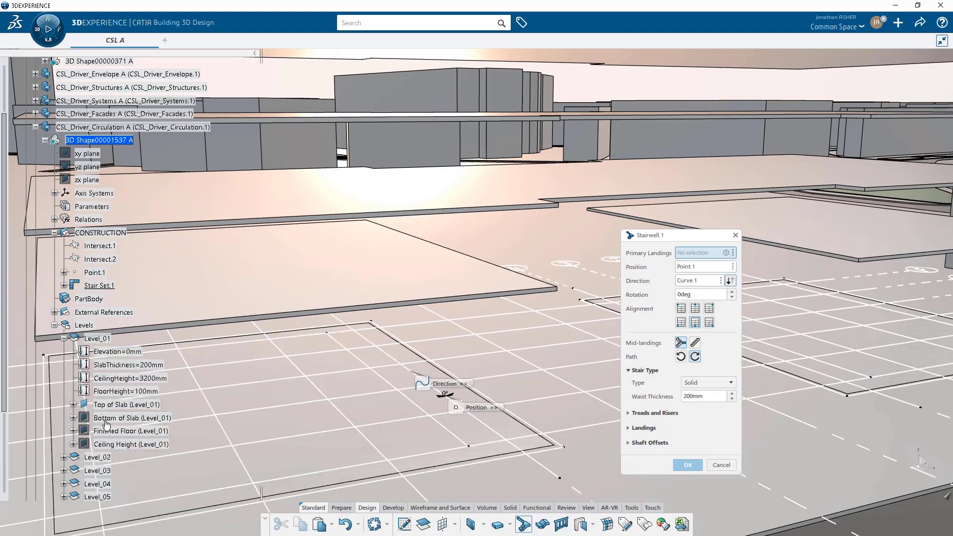
left_click(101, 431)
left_click(65, 339)
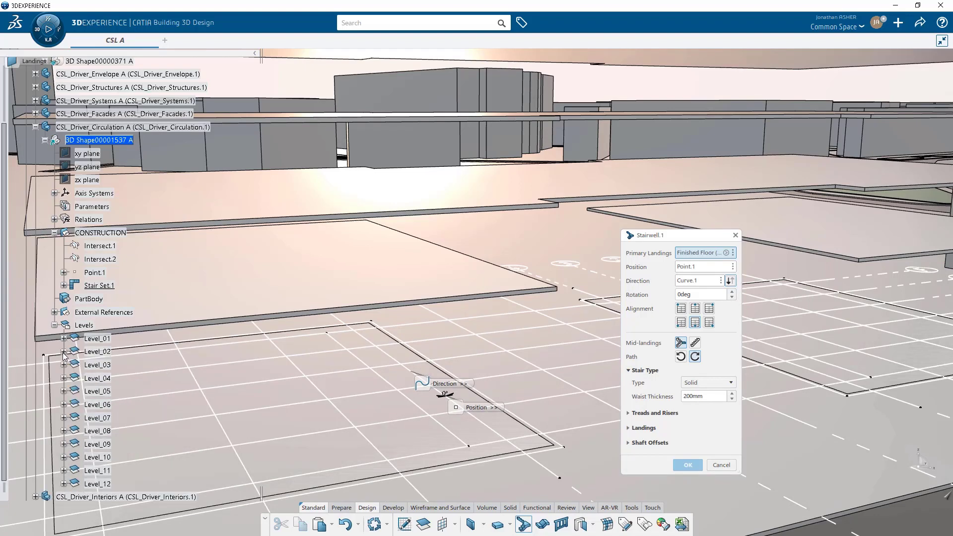
left_click(64, 352)
left_click(104, 444)
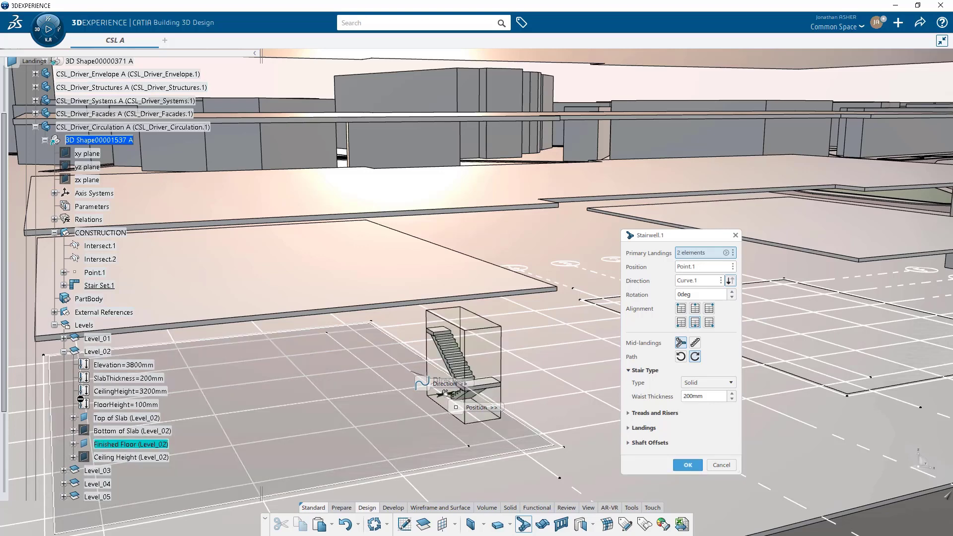
- Extend the stairwell upward by adding the Finished Floor planes of Level_03 and Level_04 to its primary landings
left_click(64, 352)
left_click(64, 365)
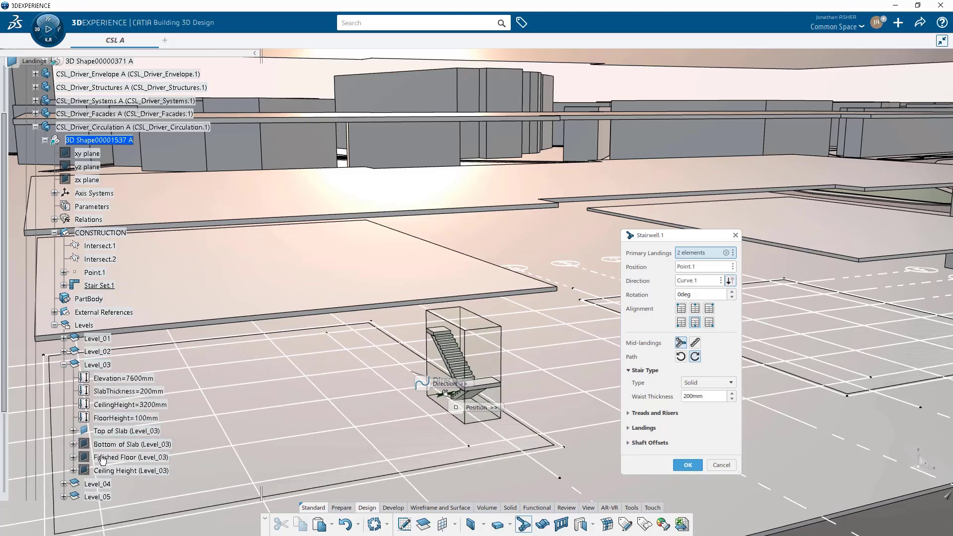
left_click(104, 459)
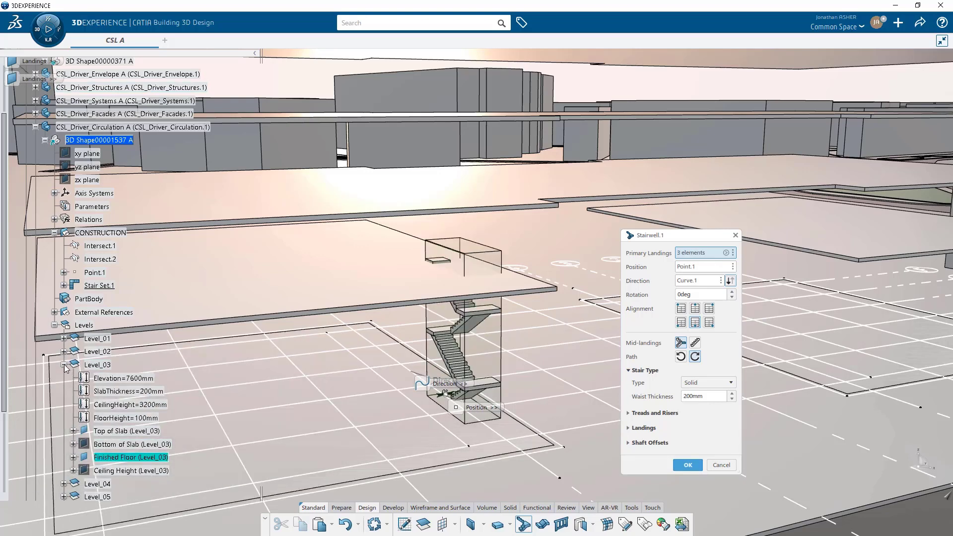
left_click(64, 365)
left_click(64, 379)
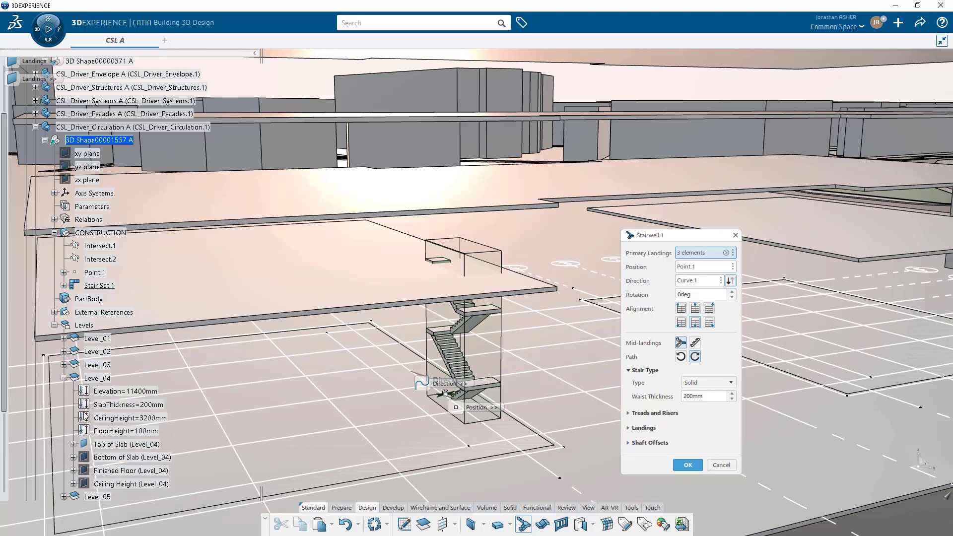
left_click(107, 471)
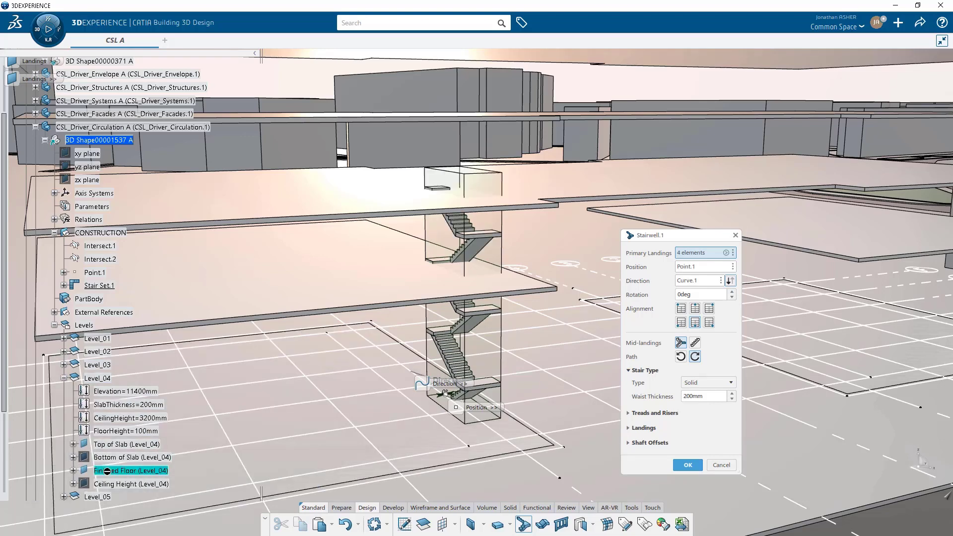
- Check the landing settings, then create the stairwell and select its stair set in CONSTRUCTION
left_click(628, 399)
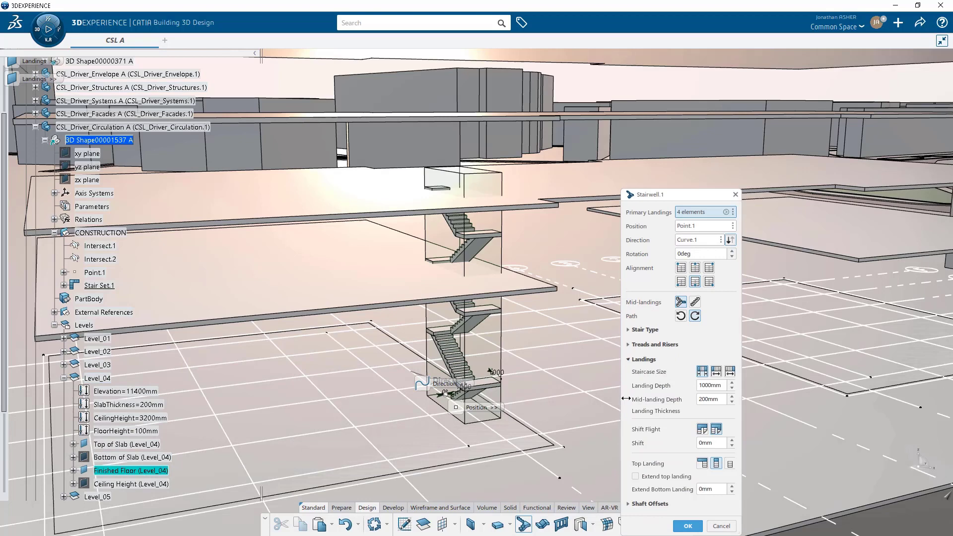
left_click(683, 525)
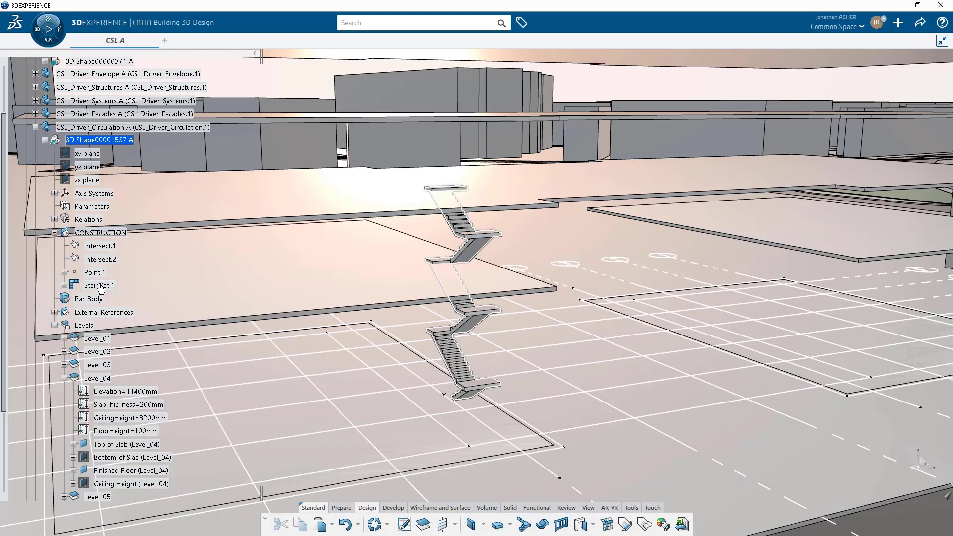
left_click(100, 286)
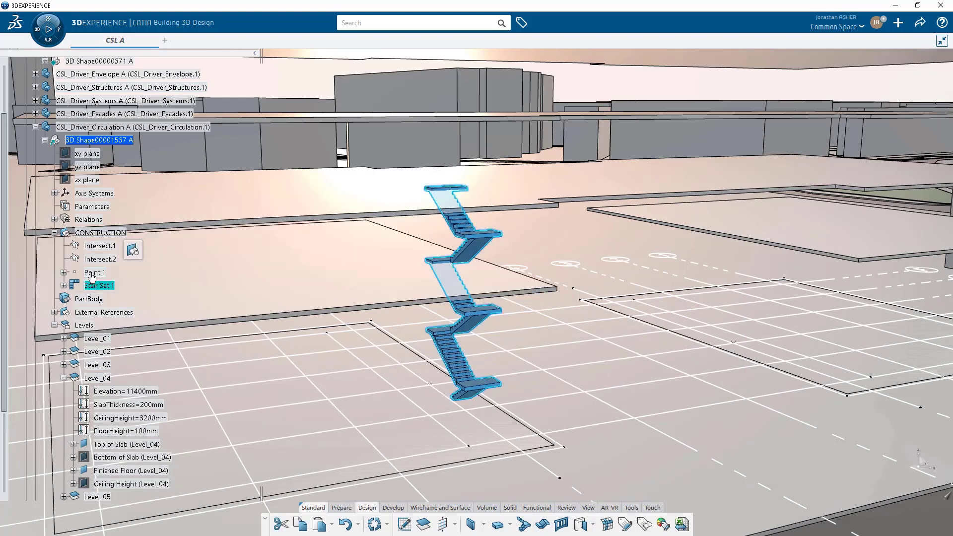
- Create an on-curve point along the extracted grid line Curve.3, with Intersect.2 as its reference point and a length of 2 m
left_click(421, 509)
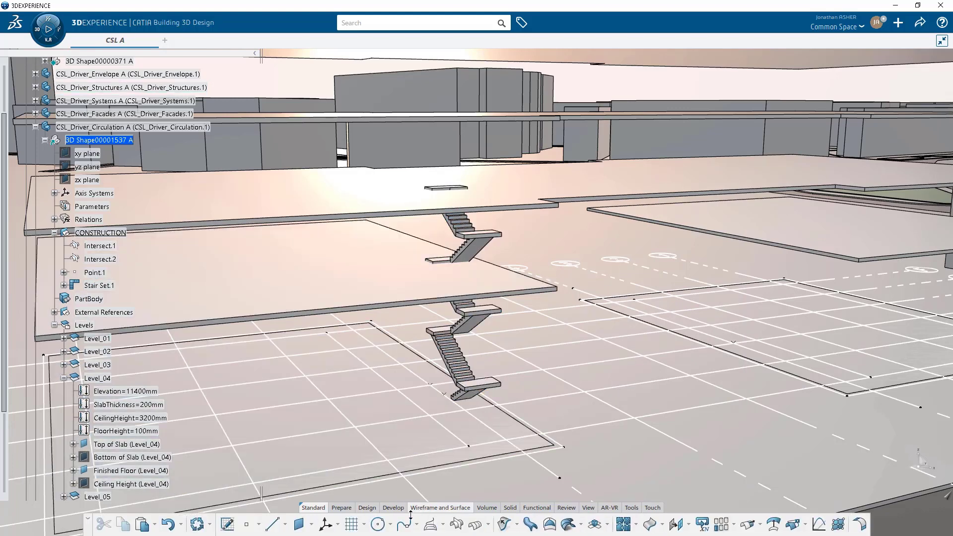
left_click(247, 525)
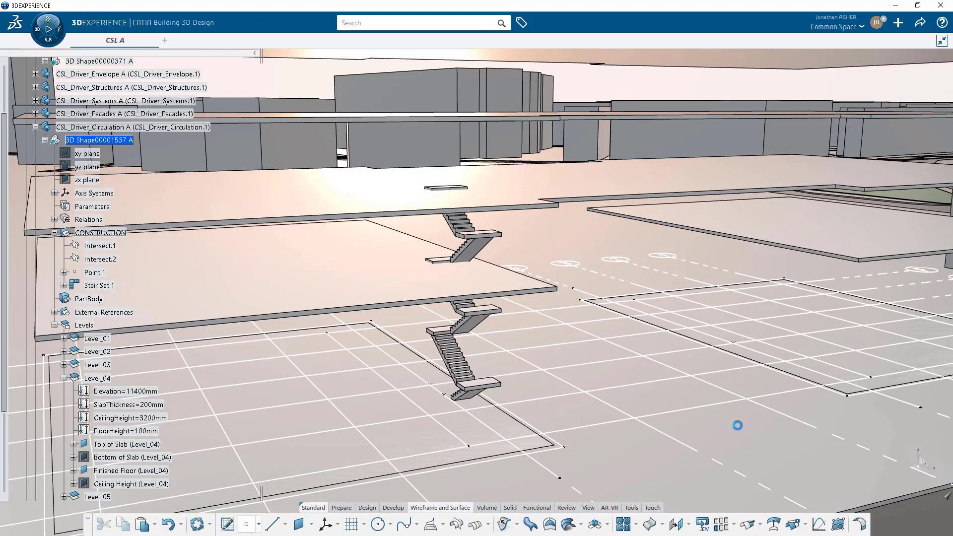
left_click(904, 403)
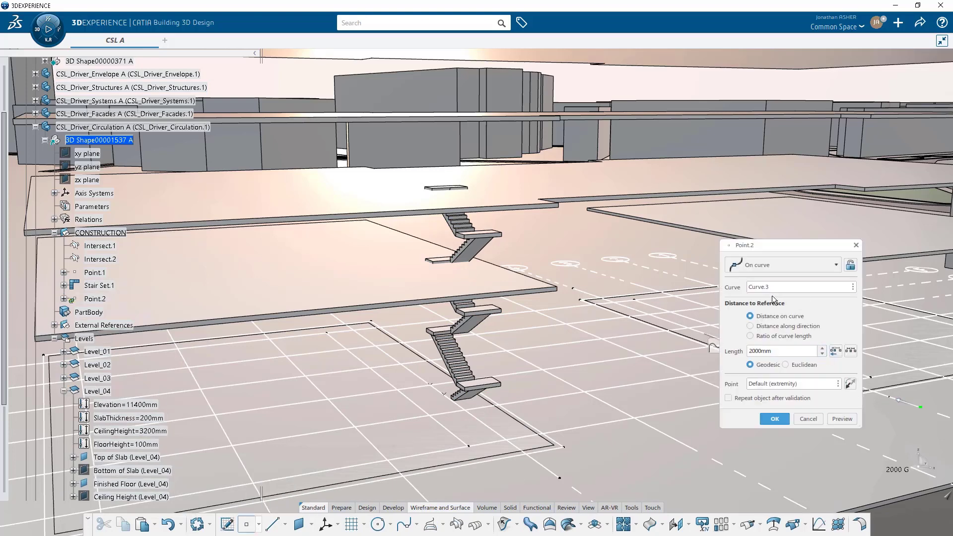
left_click(765, 384)
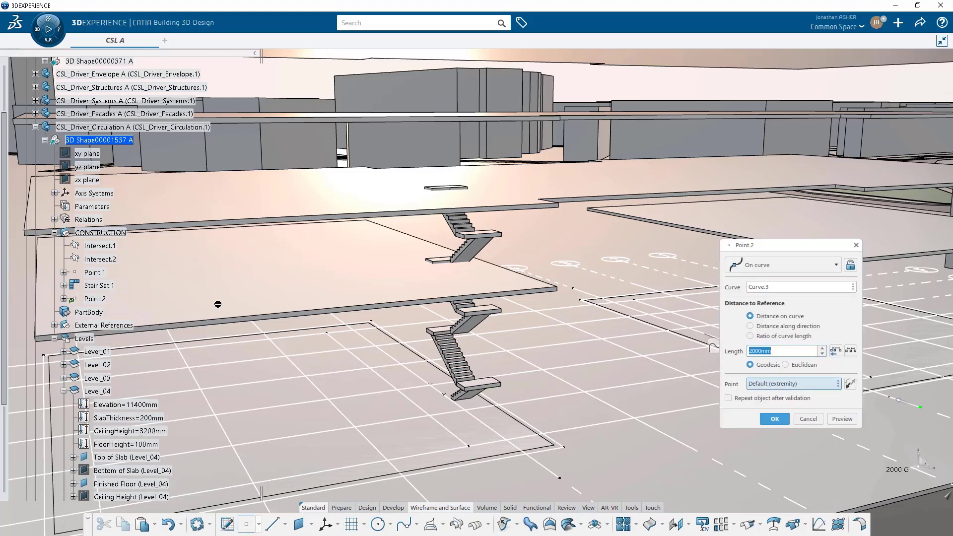
left_click(99, 260)
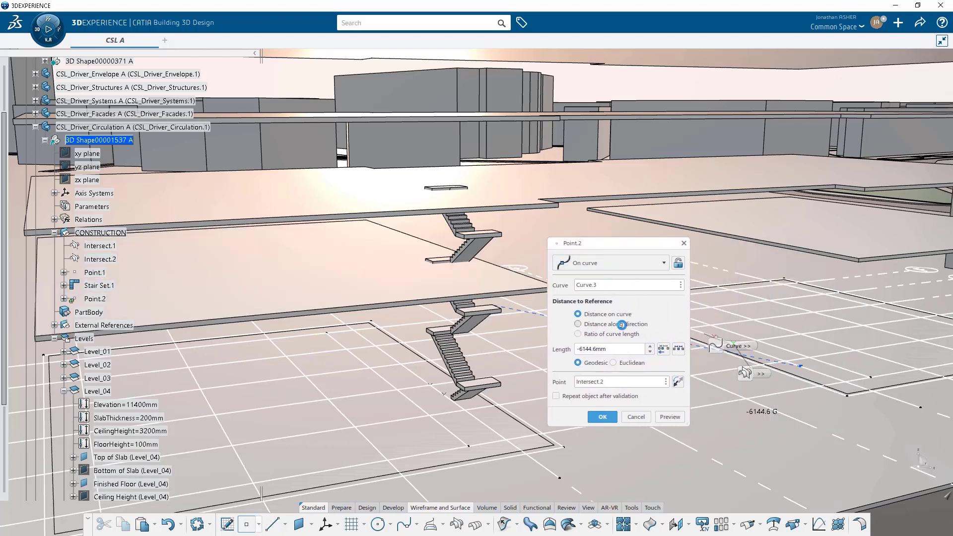
type("2m")
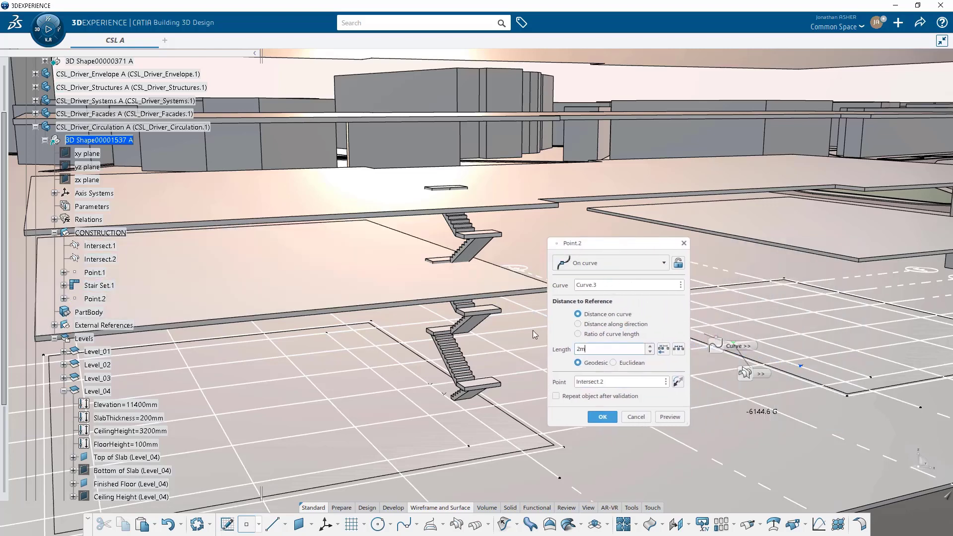
key("Return")
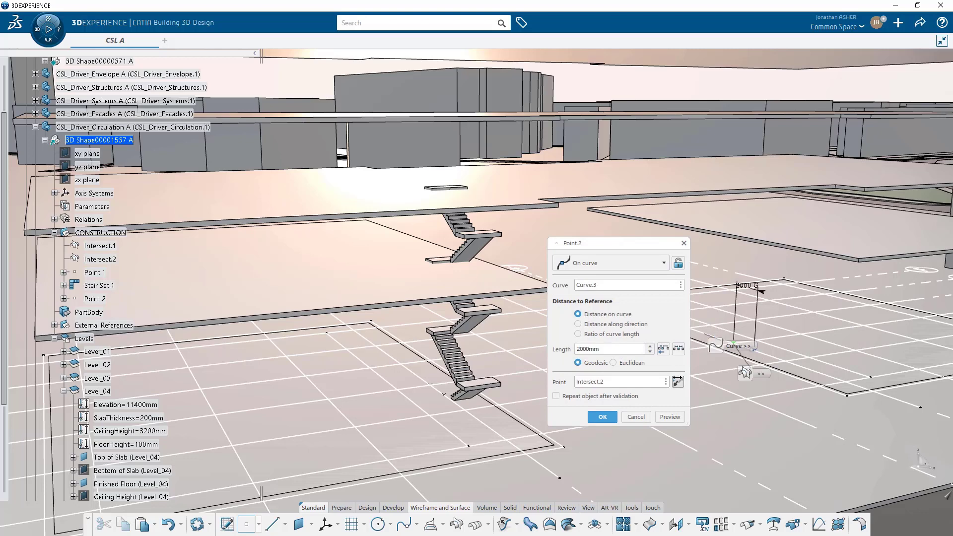
left_click(602, 417)
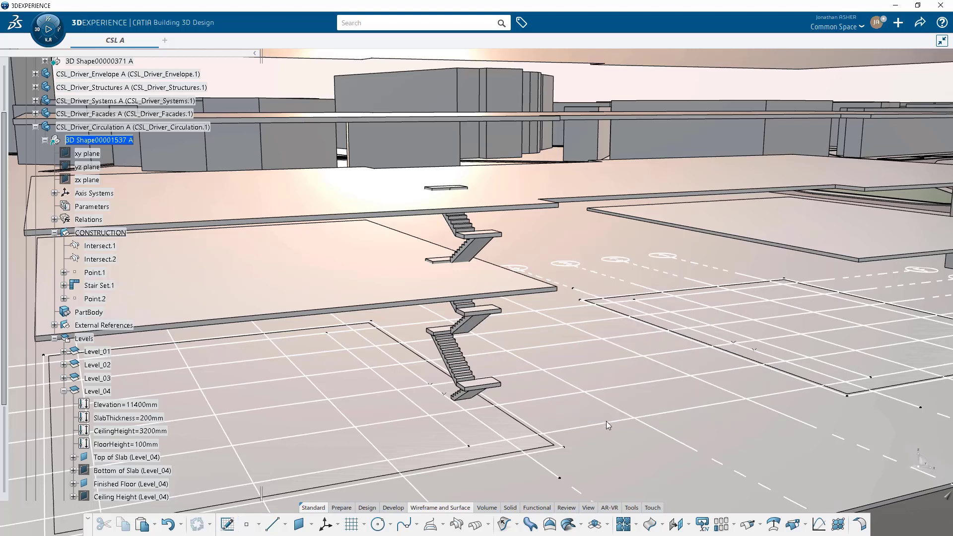
- Start a second stairwell positioned at Point.2 with Curve.3 as its direction, and check its list of primary landings
left_click(368, 507)
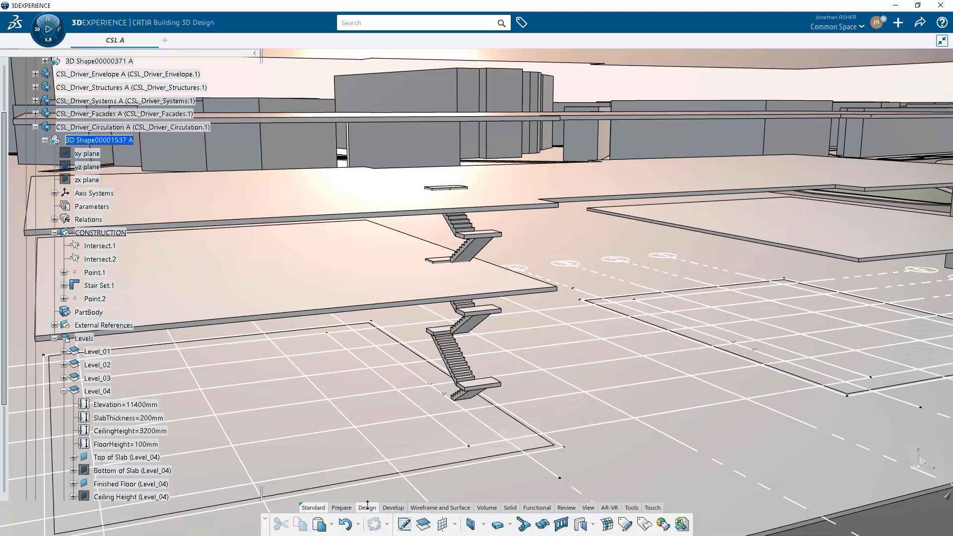
left_click(521, 522)
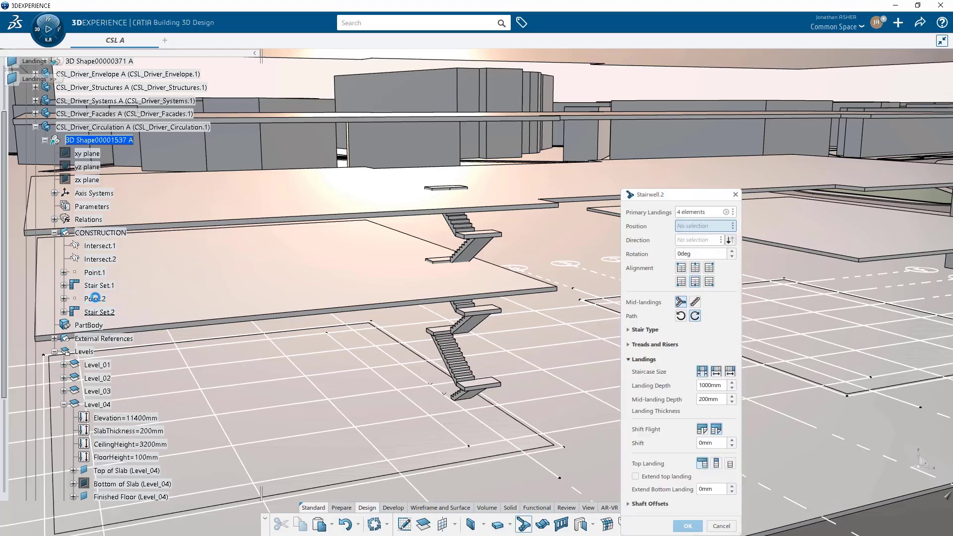
left_click(92, 298)
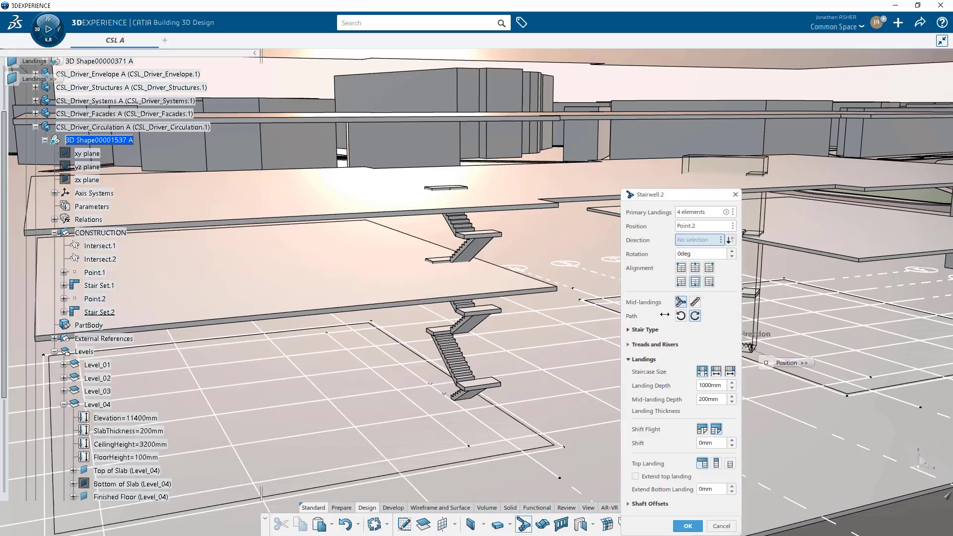
left_click(898, 400)
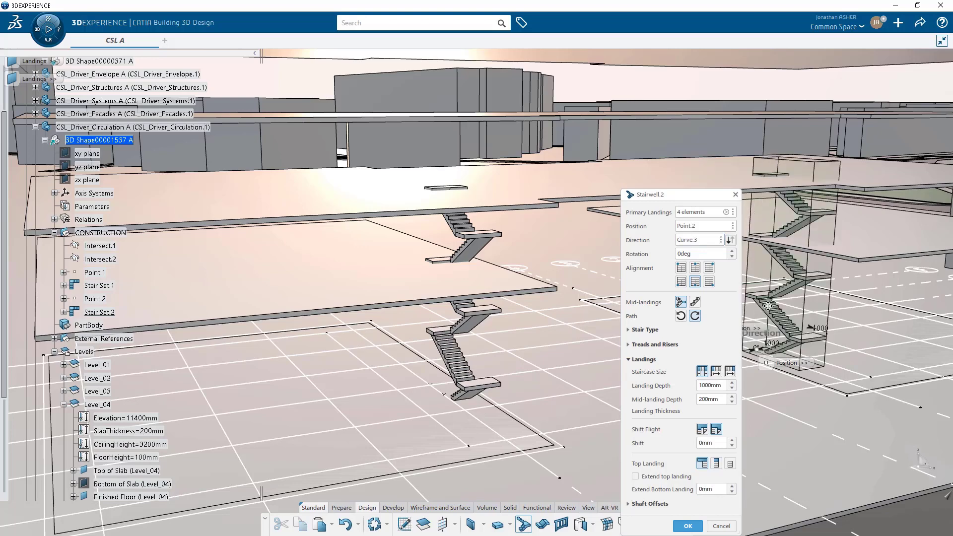
left_click(726, 213)
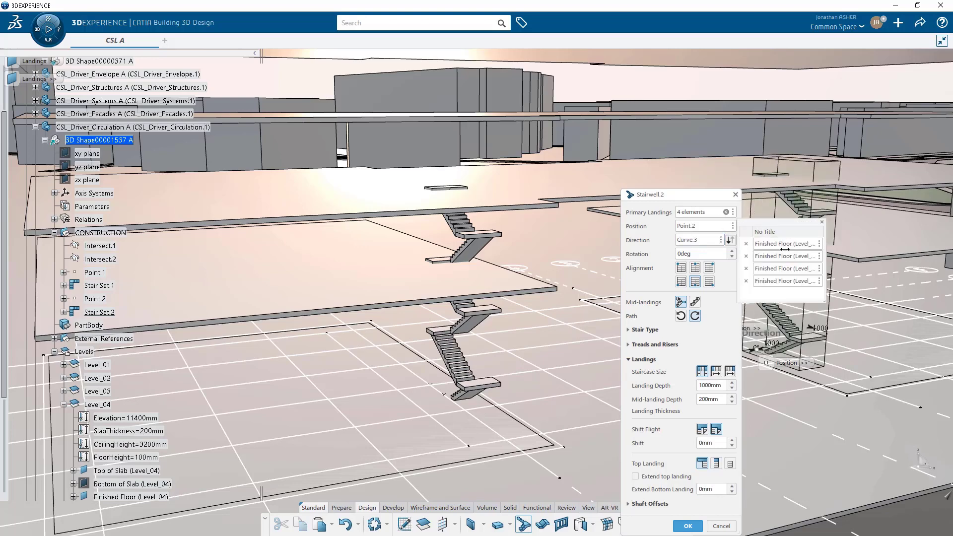
left_click(822, 222)
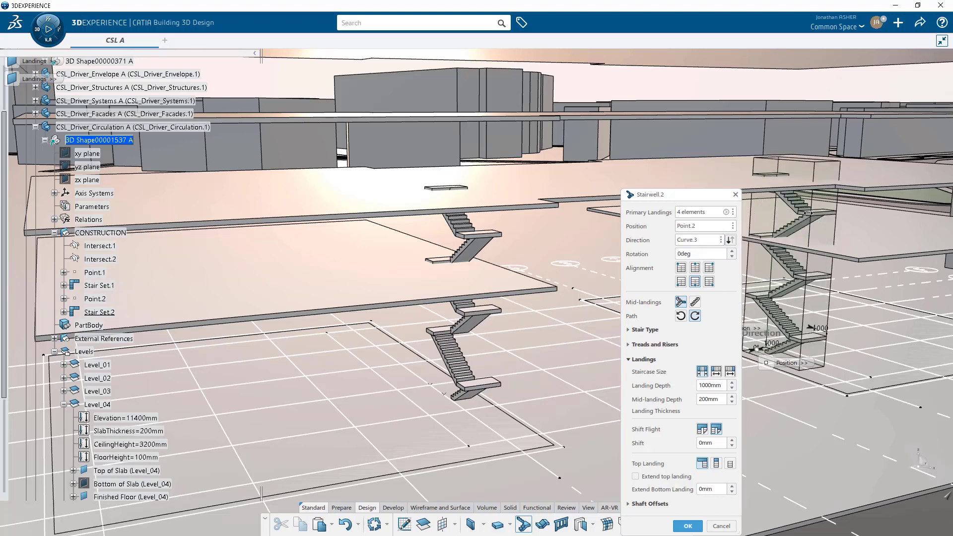
- Create the stairwell at Point.2 with its current settings and collapse Level_04 in the model tree
left_click(687, 526)
middle_click_drag(680, 272, 675, 308)
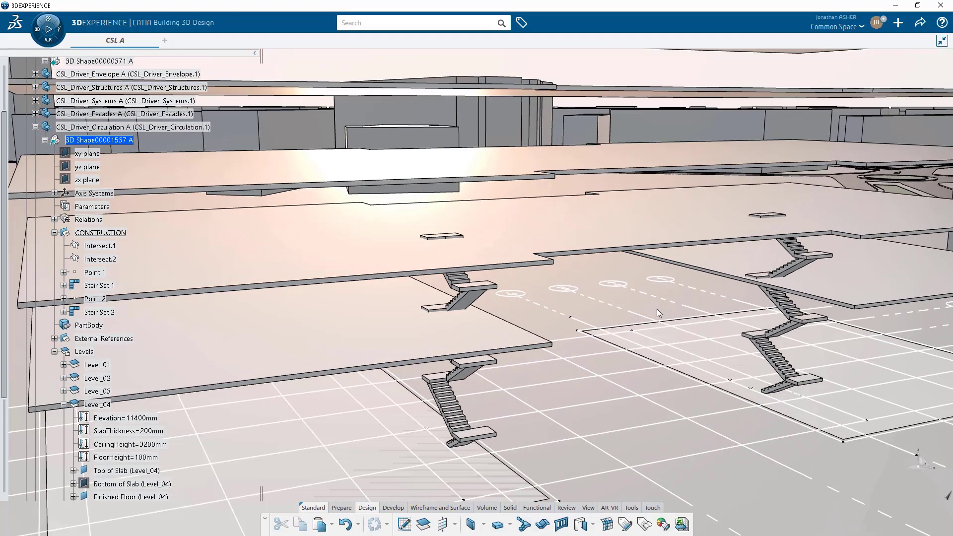
left_click(63, 406)
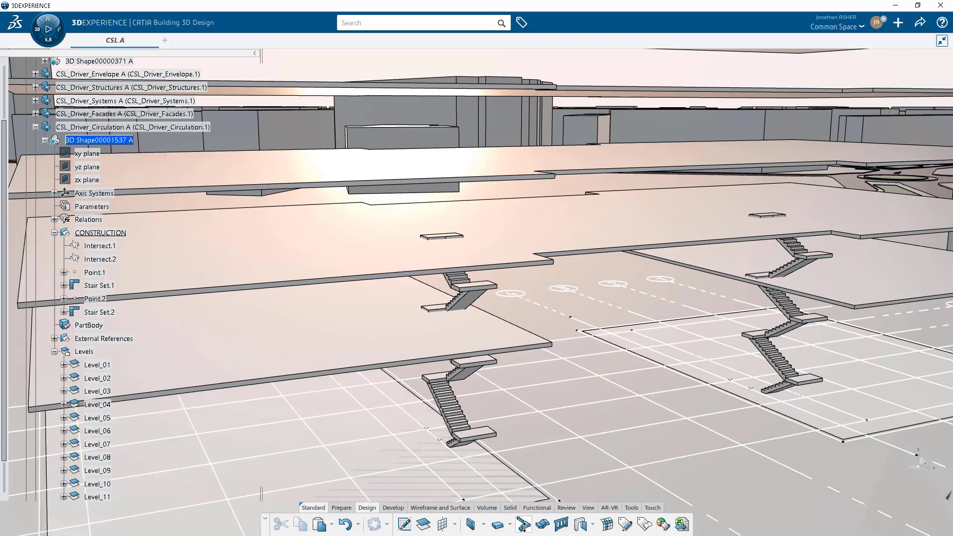
- Start a third stairwell positioned at Point.1 with Curve.2 as its direction, and clear its primary landings
left_click(523, 525)
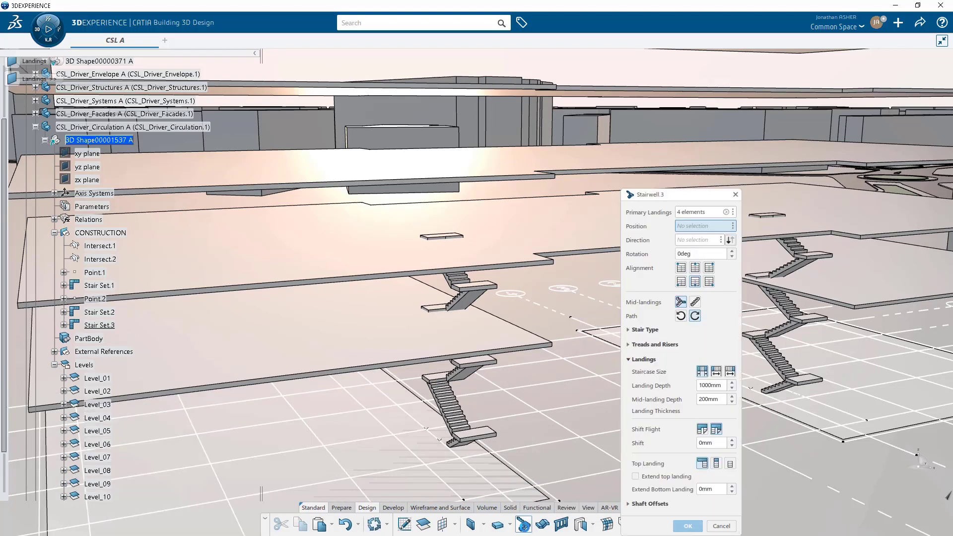
left_click(438, 441)
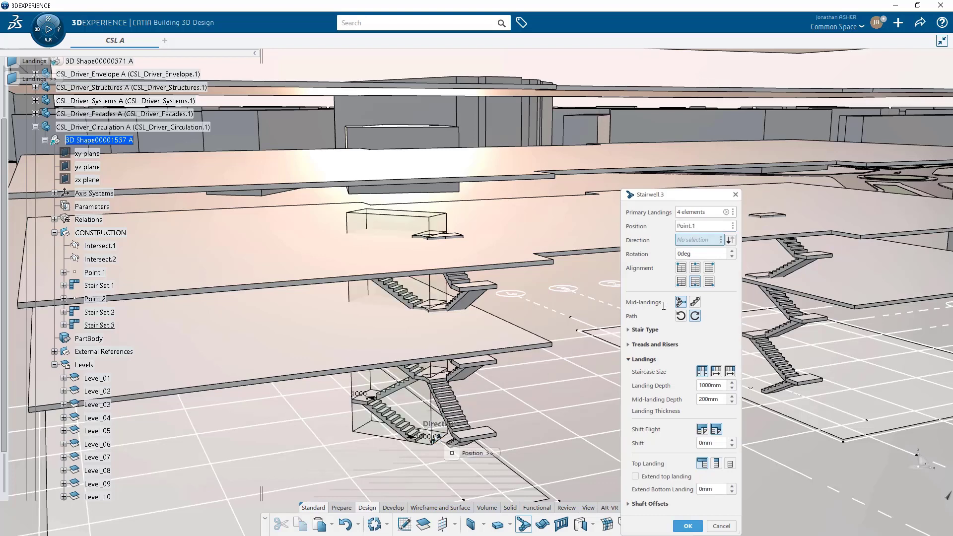
left_click(512, 417)
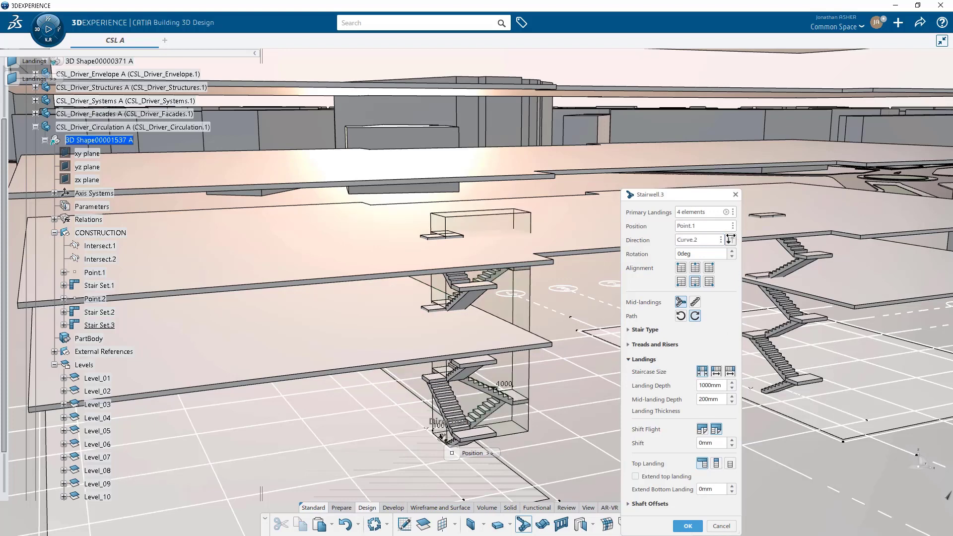
right_click(705, 213)
left_click(716, 218)
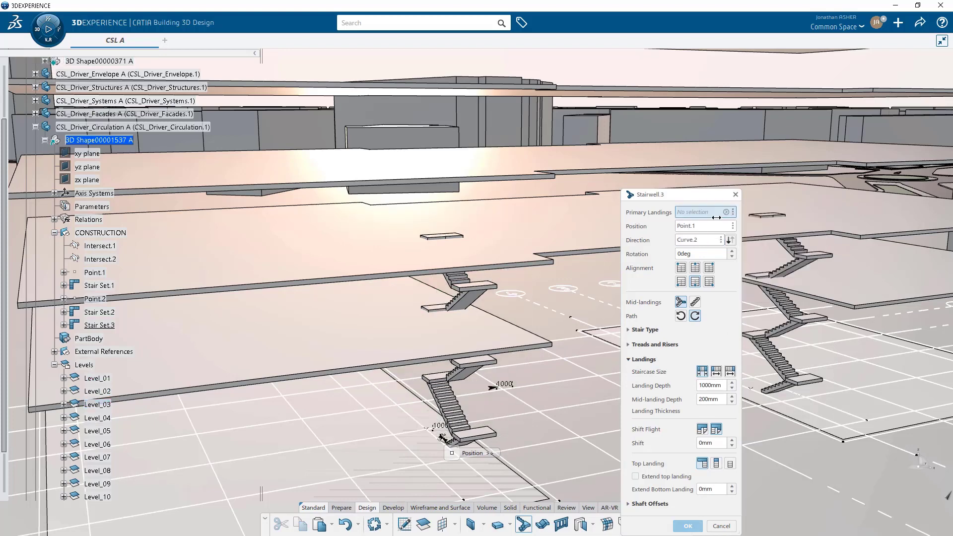
- Add the Finished Floor planes of Level_04, Level_05 and Level_06 as the third stairwell's primary landings
scroll(74, 378, "down", 2)
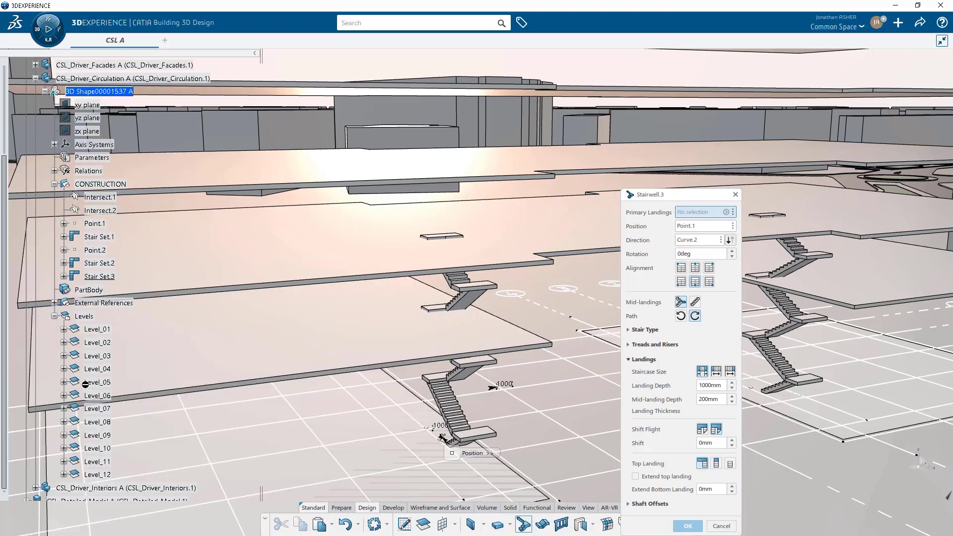
left_click(64, 369)
left_click(119, 461)
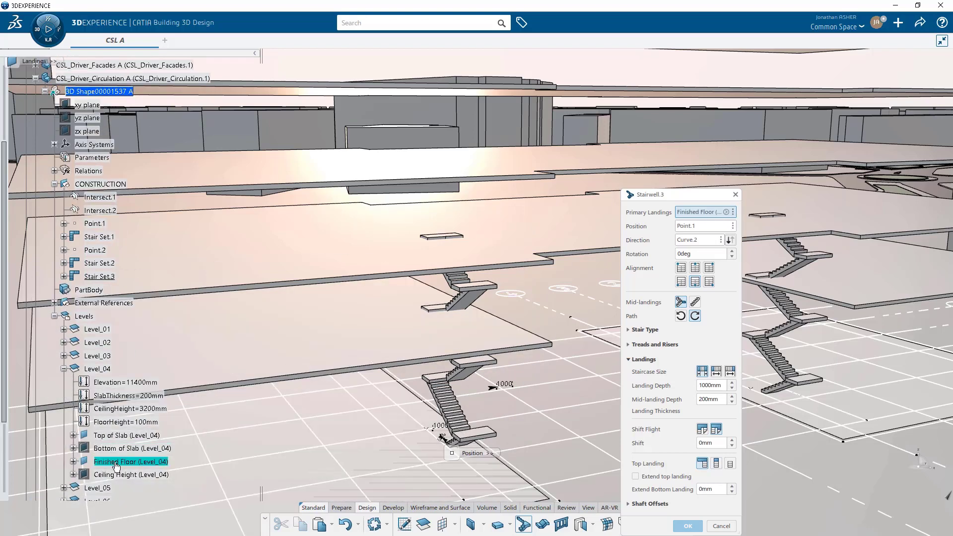
left_click(64, 369)
left_click(63, 383)
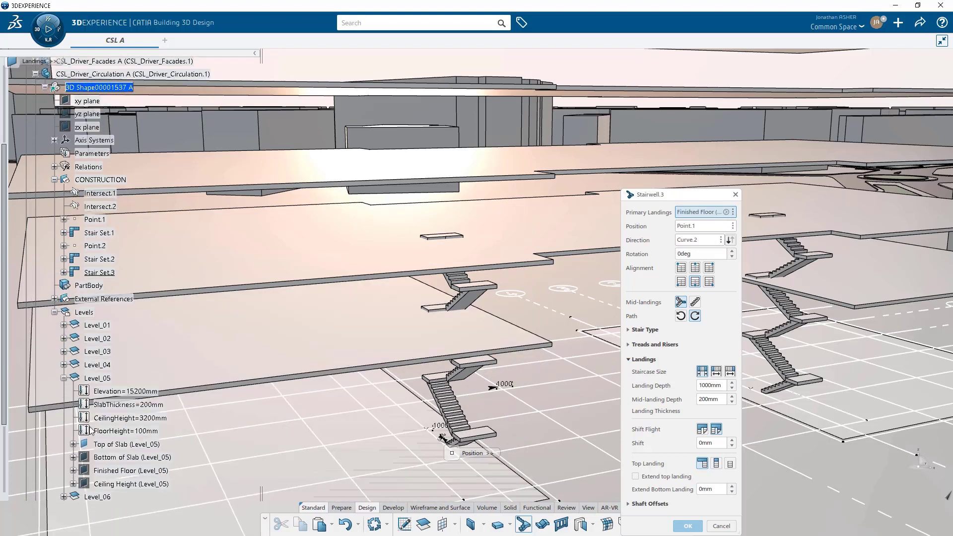
left_click(119, 471)
left_click(63, 379)
left_click(64, 391)
left_click(119, 470)
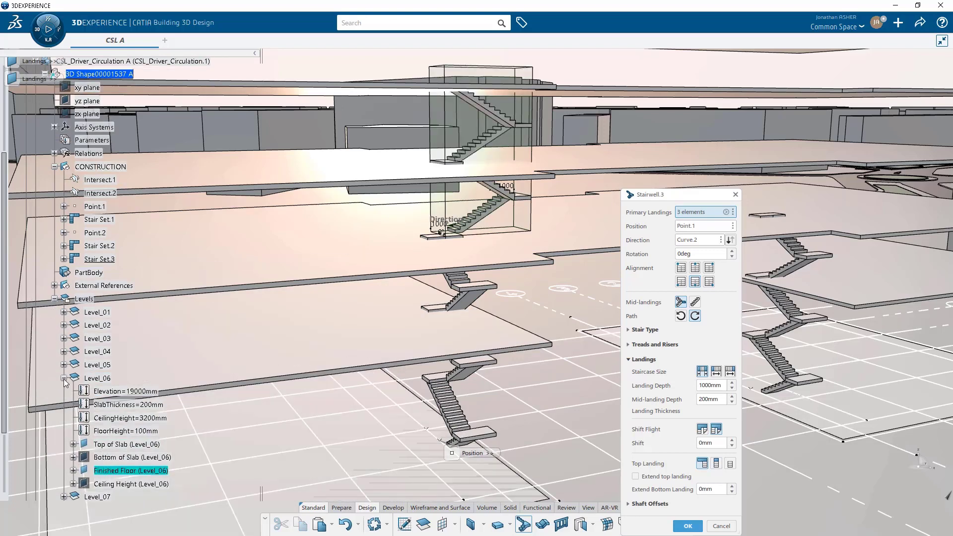
- Extend the stairwell's primary landings with the Finished Floor planes of Level_07, Level_08 and Level_09
left_click(64, 379)
left_click(63, 392)
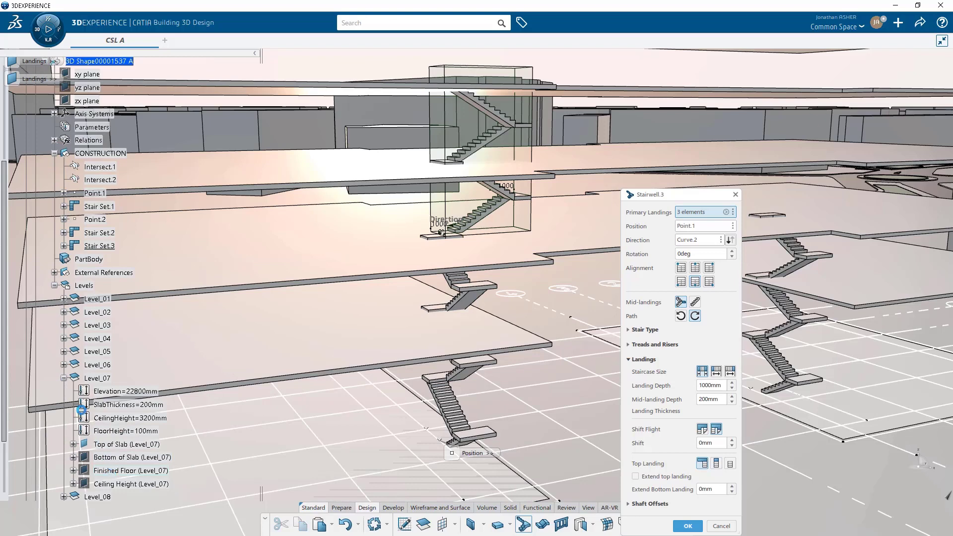
left_click(120, 470)
left_click(64, 378)
left_click(64, 391)
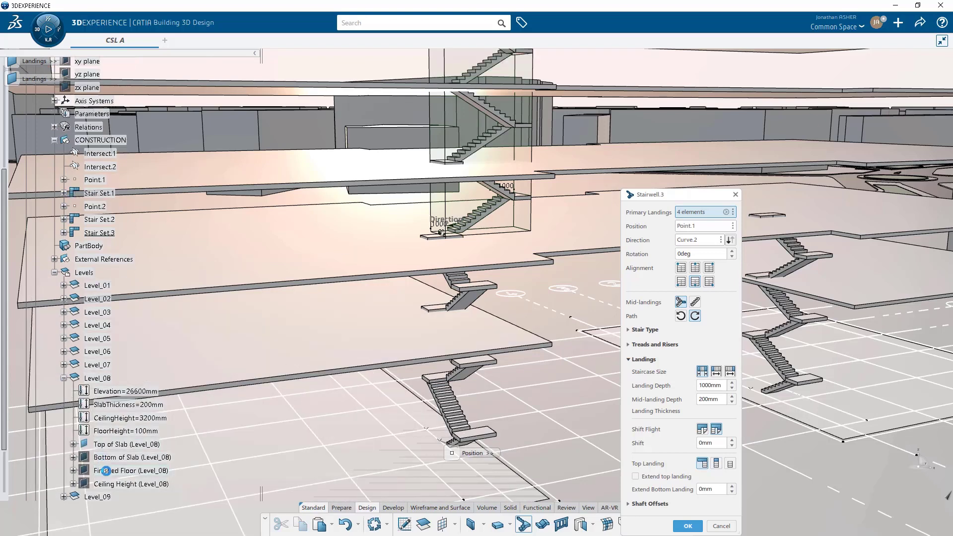
left_click(107, 469)
left_click(63, 379)
left_click(64, 391)
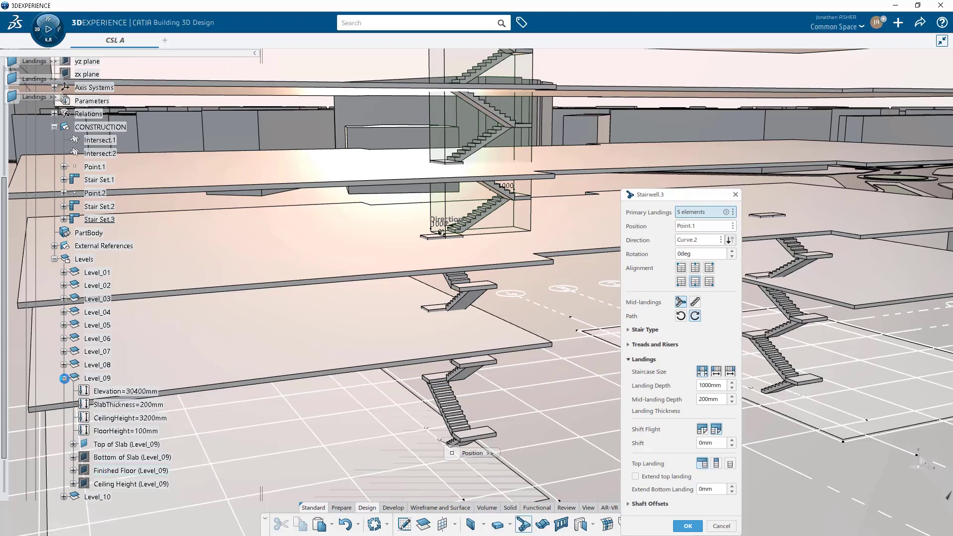
left_click(119, 470)
- Add the Finished Floor planes of Level_10 and Level_11 to the primary landings and create the stairwell
left_click(63, 378)
left_click(63, 391)
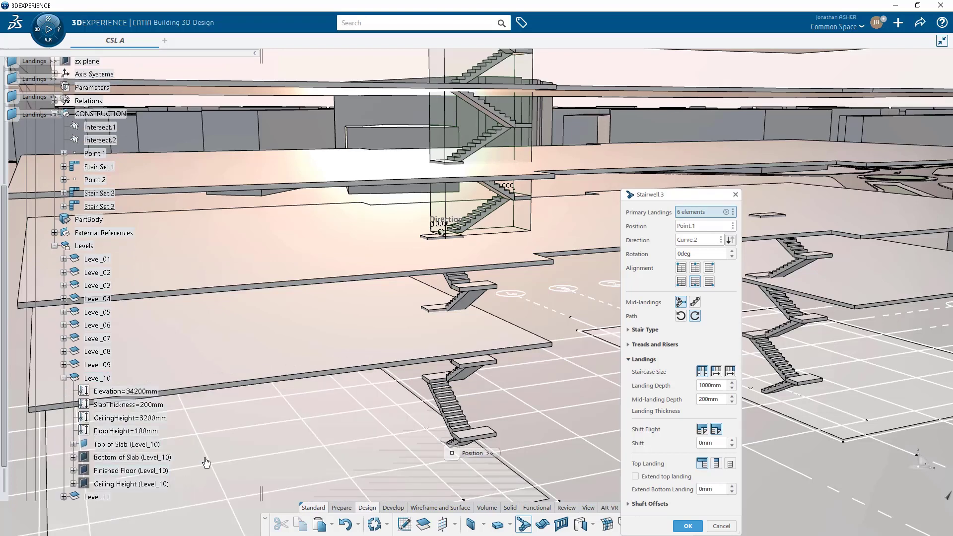
middle_click_drag(374, 117, 346, 328)
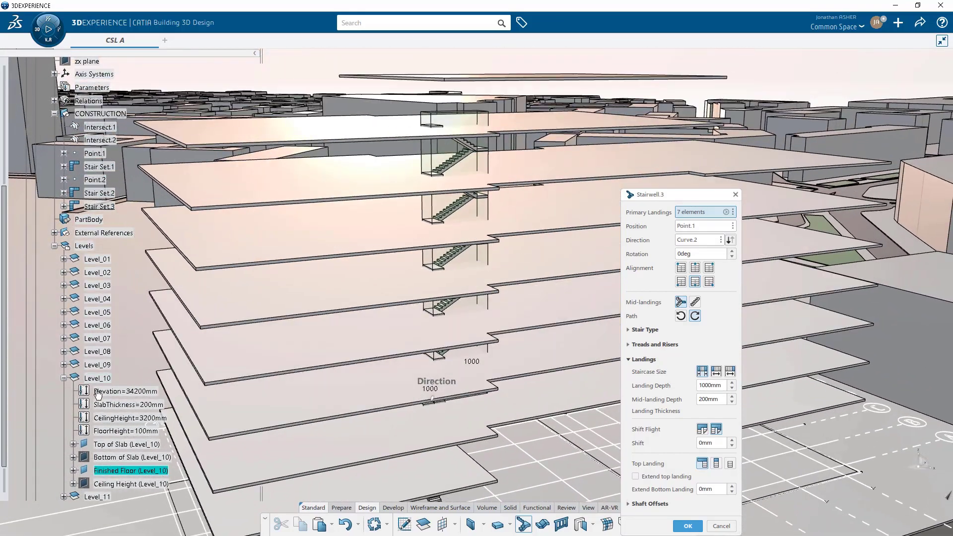
left_click(64, 379)
left_click(63, 392)
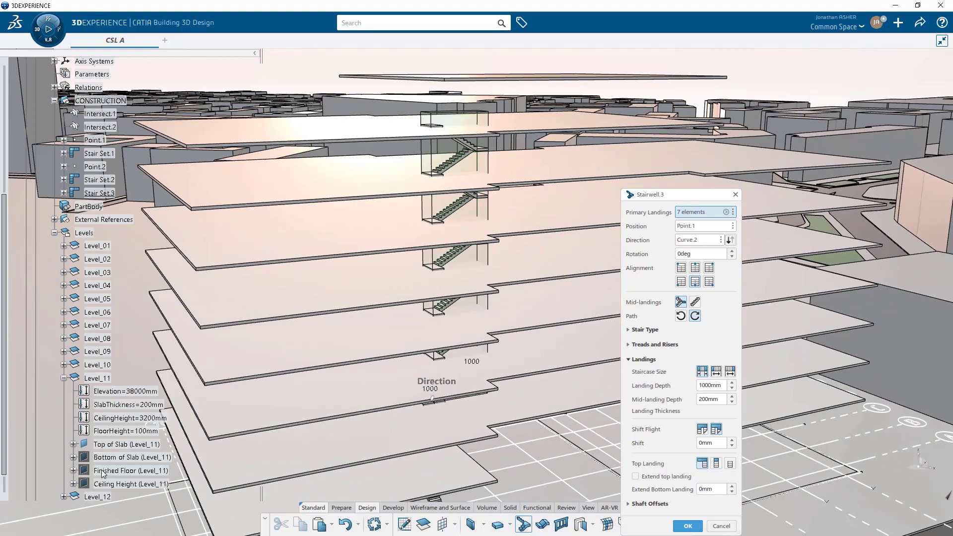
left_click(105, 472)
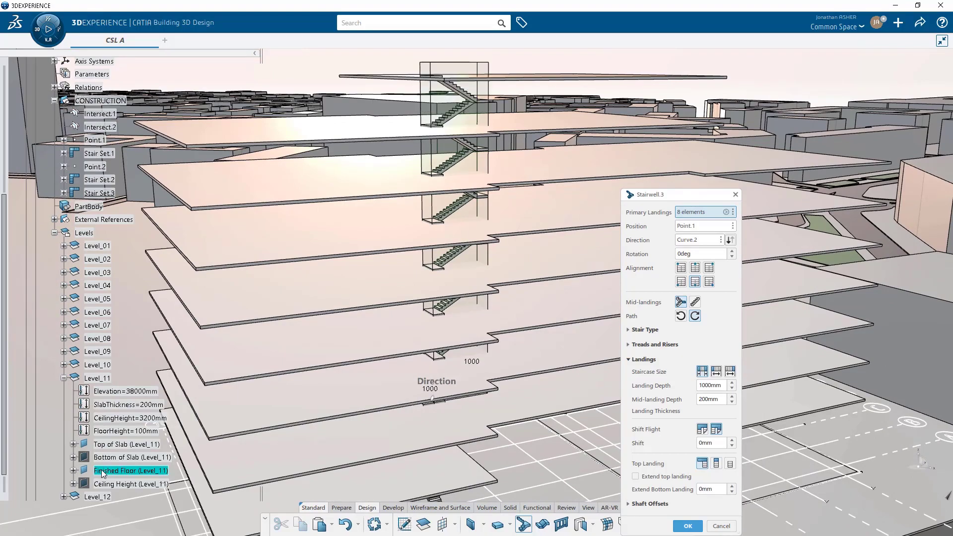
middle_click_drag(271, 374, 554, 451)
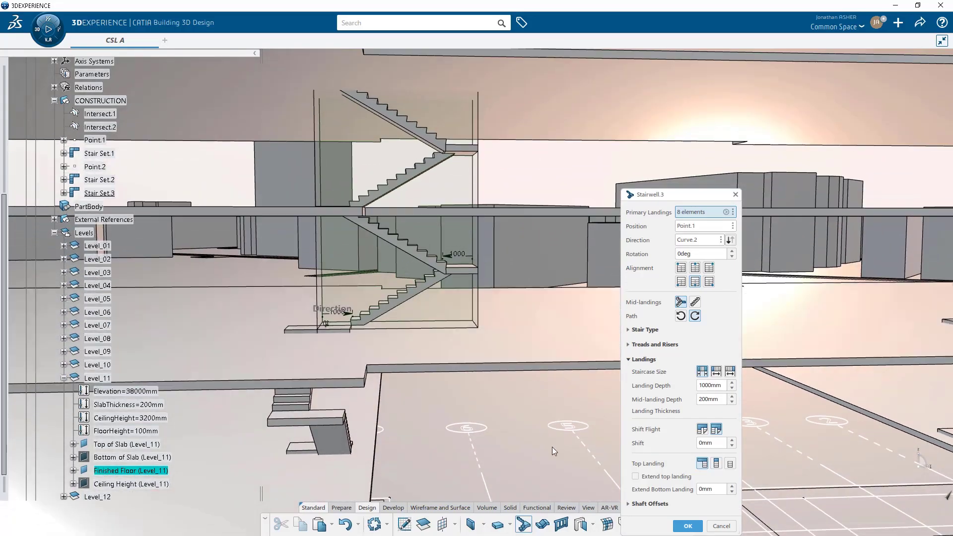
left_click(689, 526)
- Start a fourth stairwell positioned at Point.2 with Curve.2 as its direction, keeping the same primary landings
middle_click_drag(744, 312, 477, 365)
left_click(524, 525)
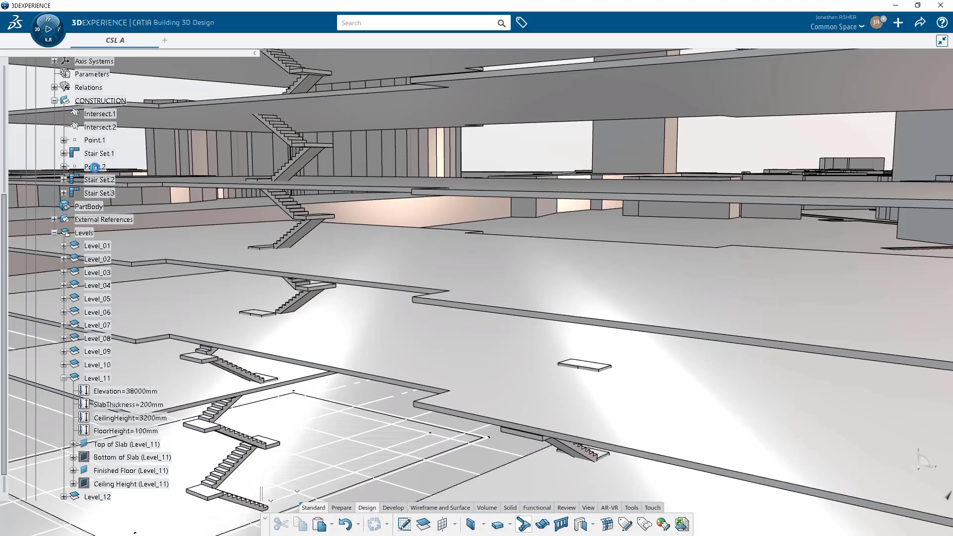
left_click(94, 167)
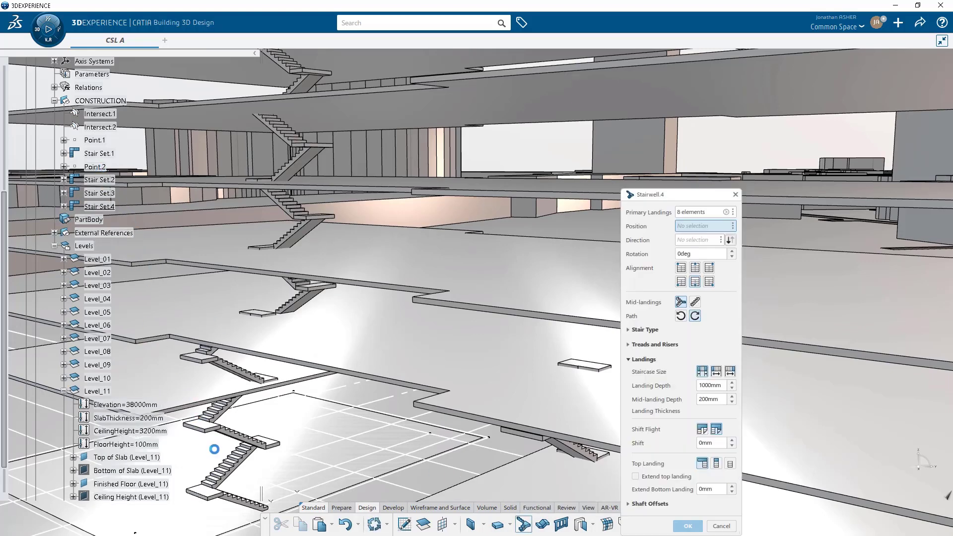
middle_click_drag(241, 492, 247, 453)
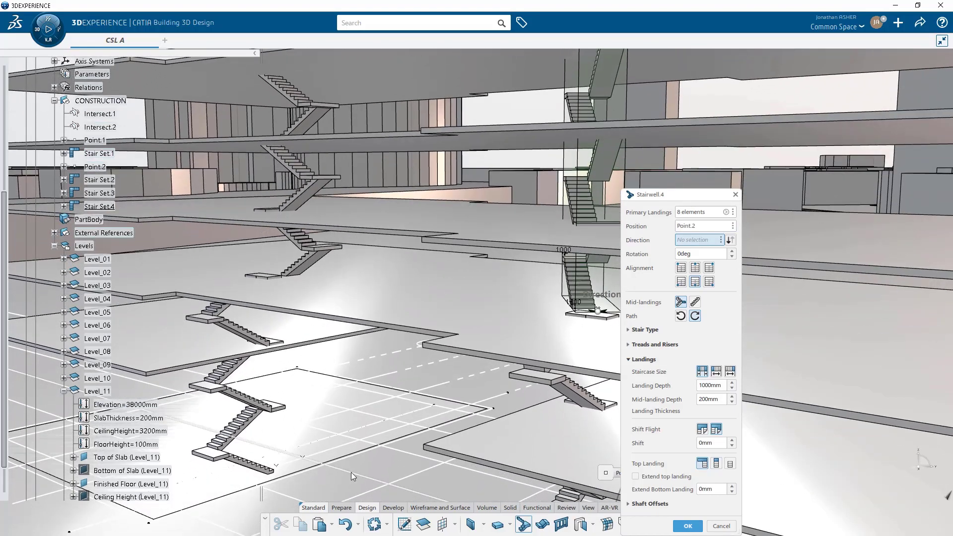
left_click(500, 395)
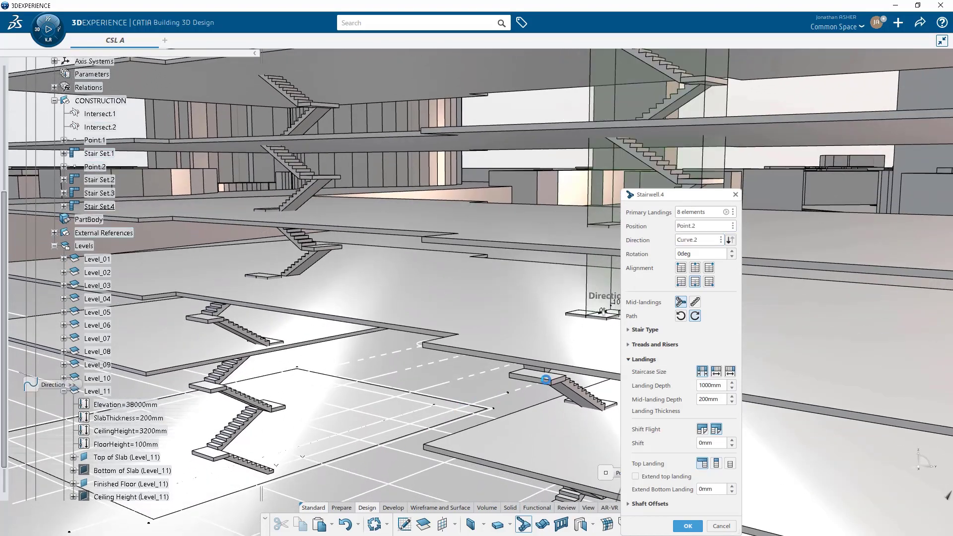
middle_click_drag(542, 380, 464, 379)
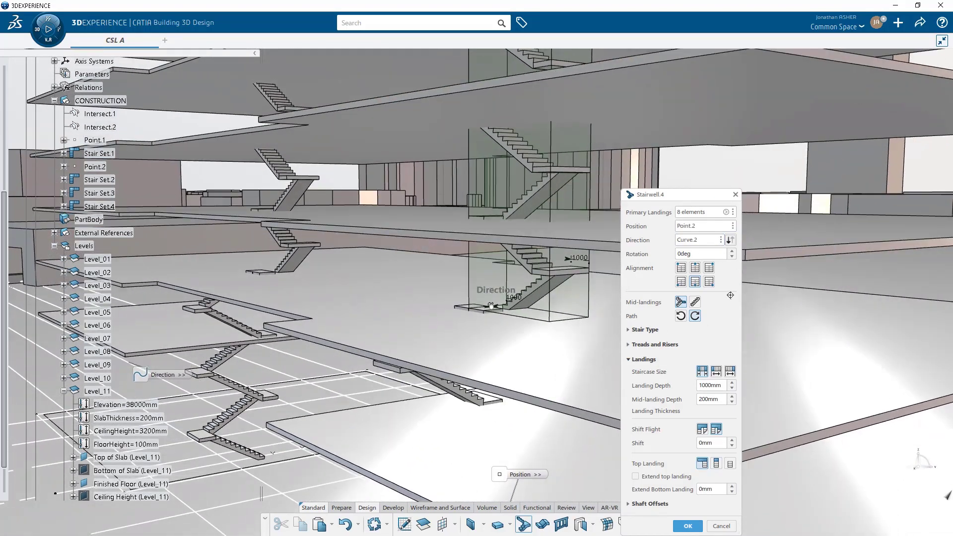
- Reverse the fourth stairwell's direction so it mirrors the upper stairwell at Point.1, and create it
left_click(731, 240)
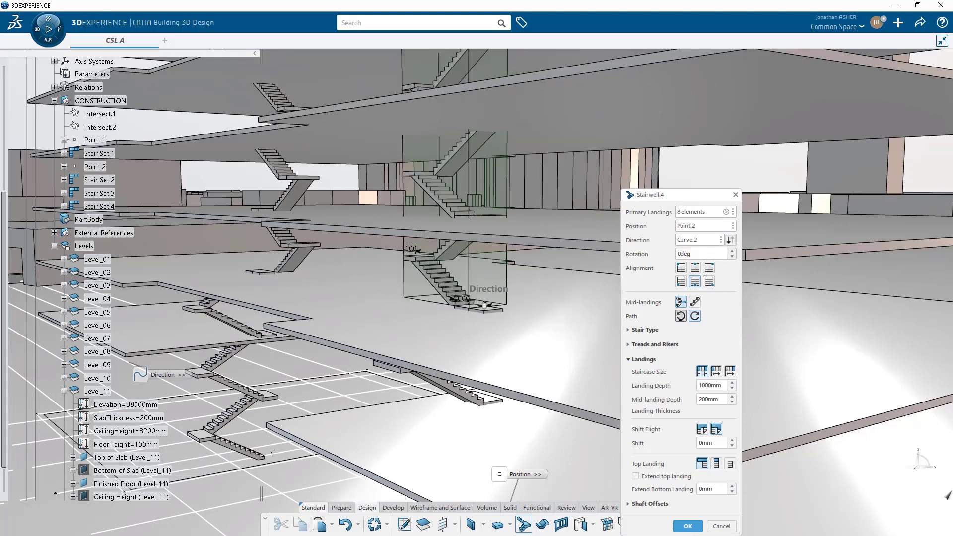
left_click(731, 240)
middle_click_drag(517, 167, 531, 257)
left_click(688, 527)
- Reopen the lower stairwell at Point.2 for editing, review its settings in the model and apply them
middle_click_drag(614, 447, 524, 325)
left_click(641, 394)
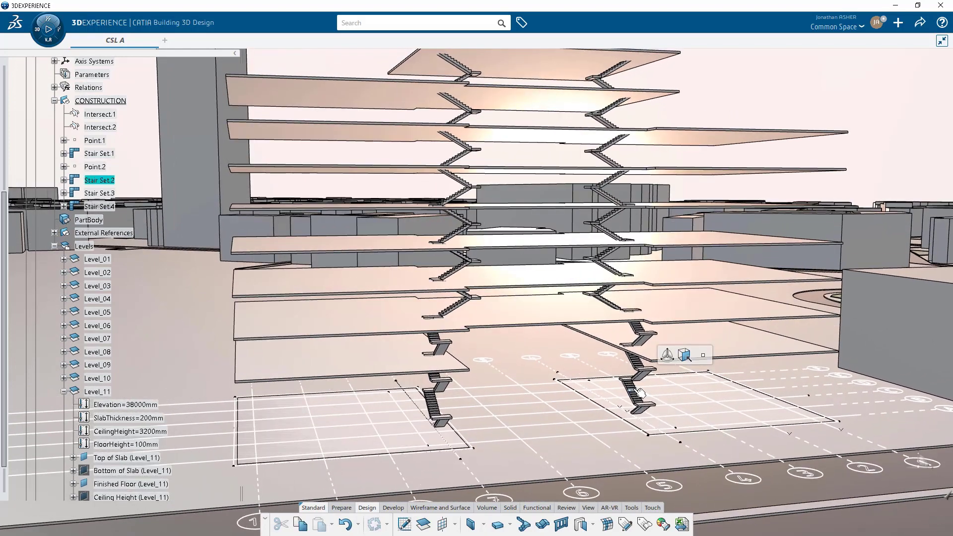
double_click(641, 394)
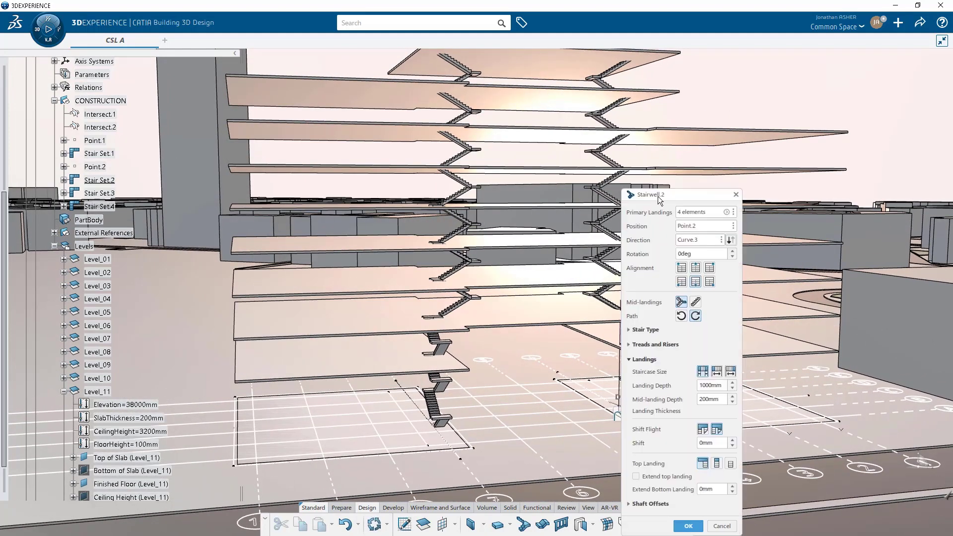
left_click_drag(657, 196, 786, 134)
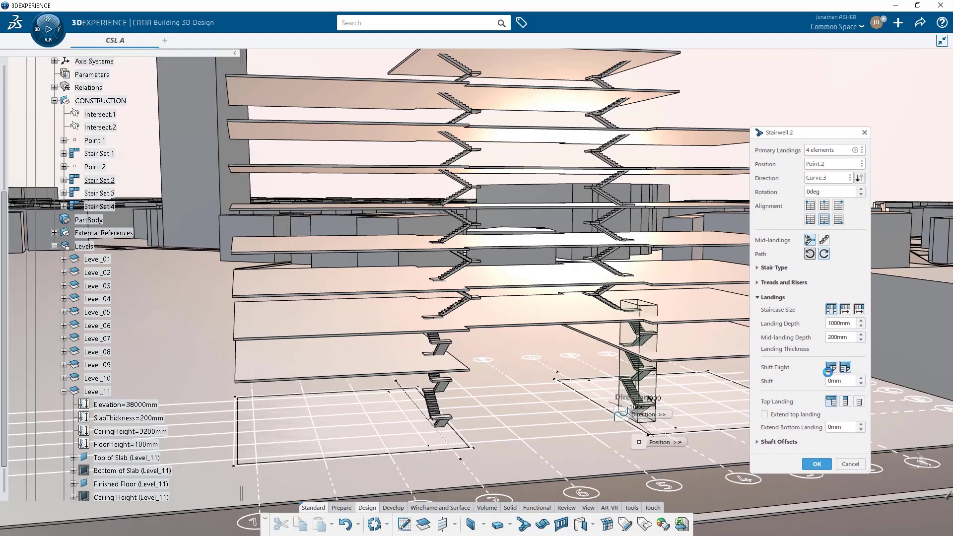
left_click(817, 464)
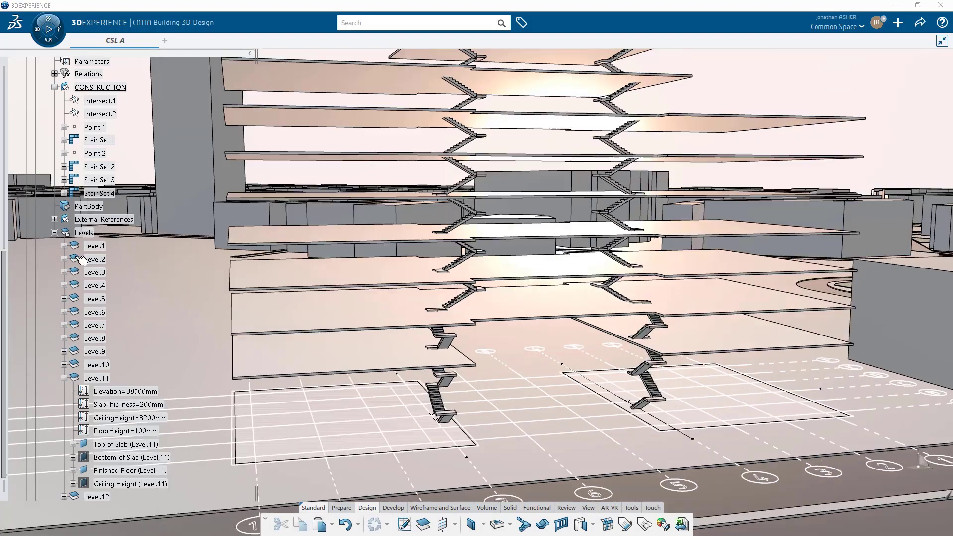
- Edit the lower stairwell at Point.1, setting the gap between its stair flights to 100 mm
scroll(79, 279, "down", 2)
scroll(79, 282, "up", 2)
middle_click_drag(404, 387, 380, 311)
scroll(380, 311, "up", 6)
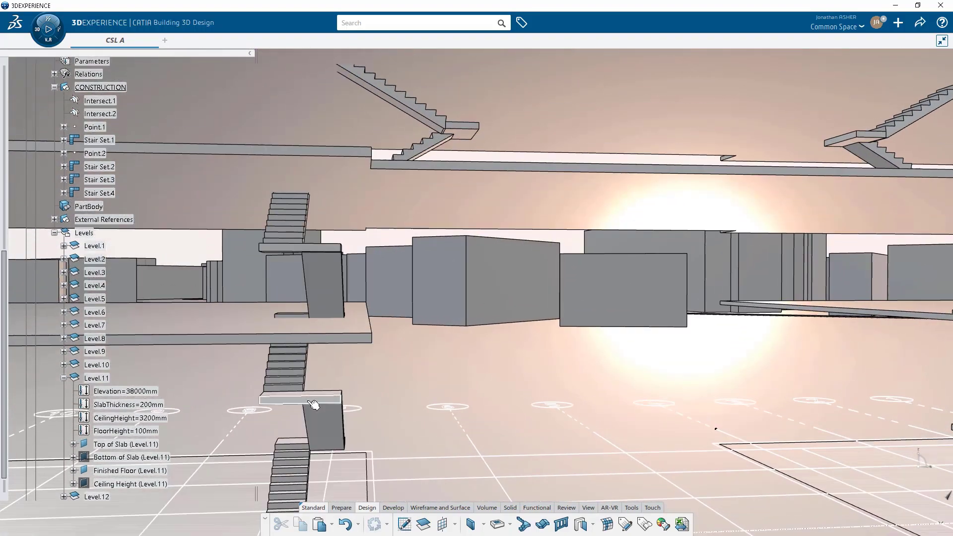
middle_click(310, 403)
middle_click_drag(340, 362, 361, 391)
left_click(465, 357)
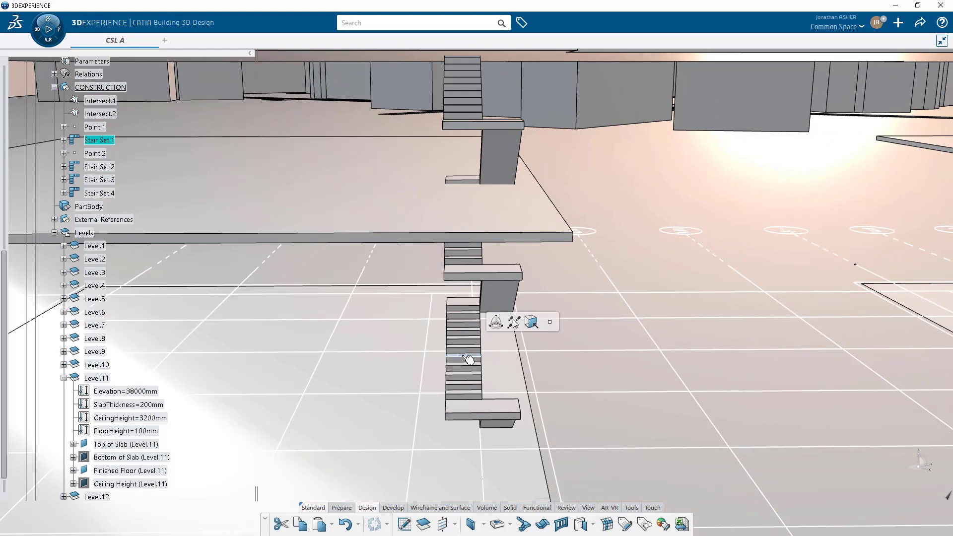
double_click(469, 360)
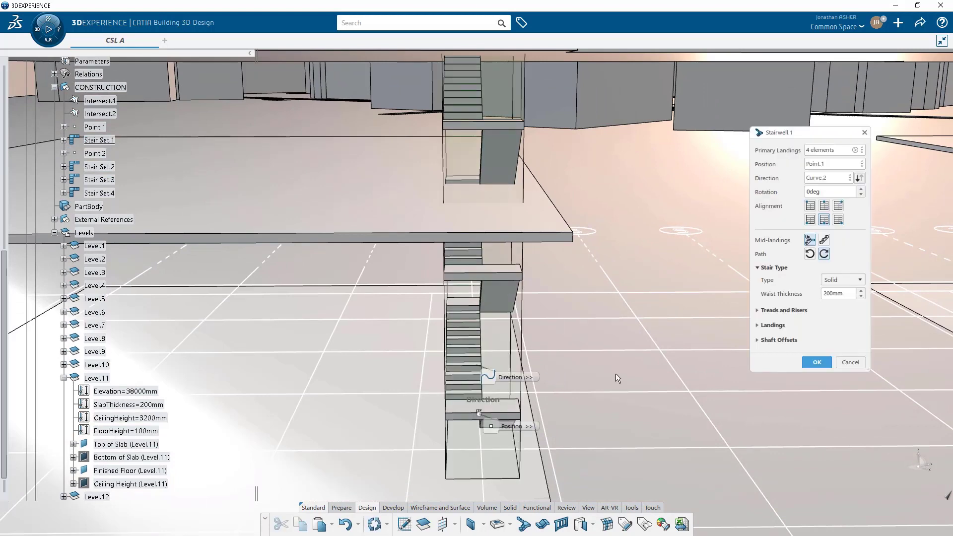
left_click(758, 268)
left_click(758, 283)
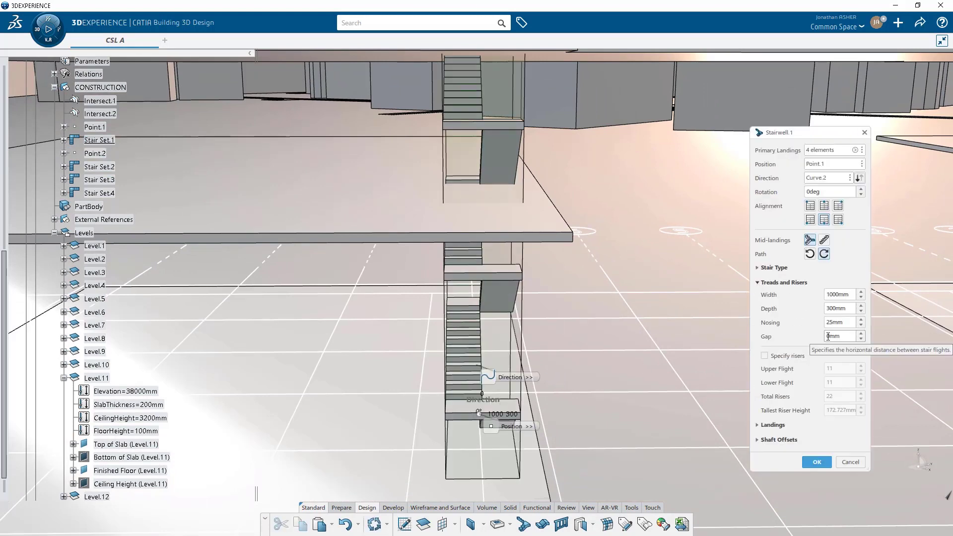
type("10")
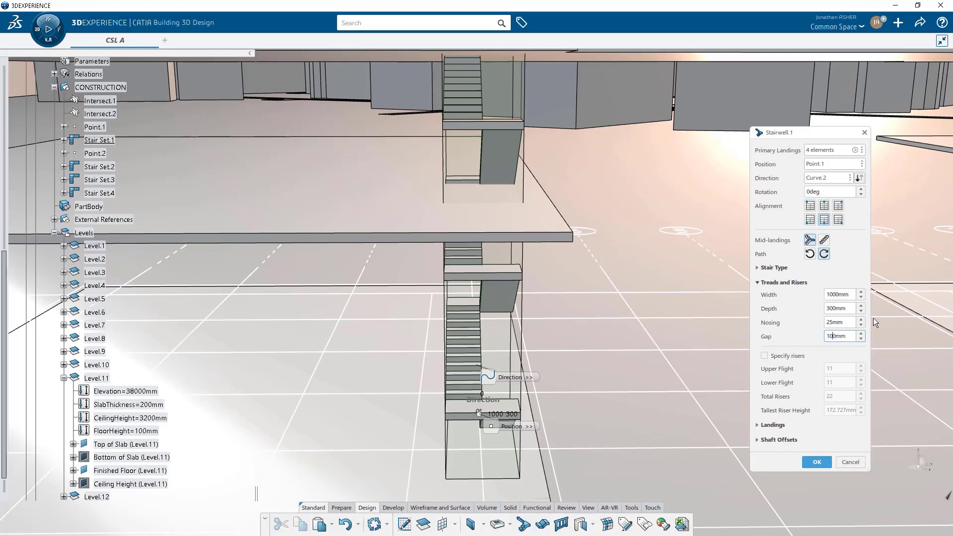
left_click(845, 324)
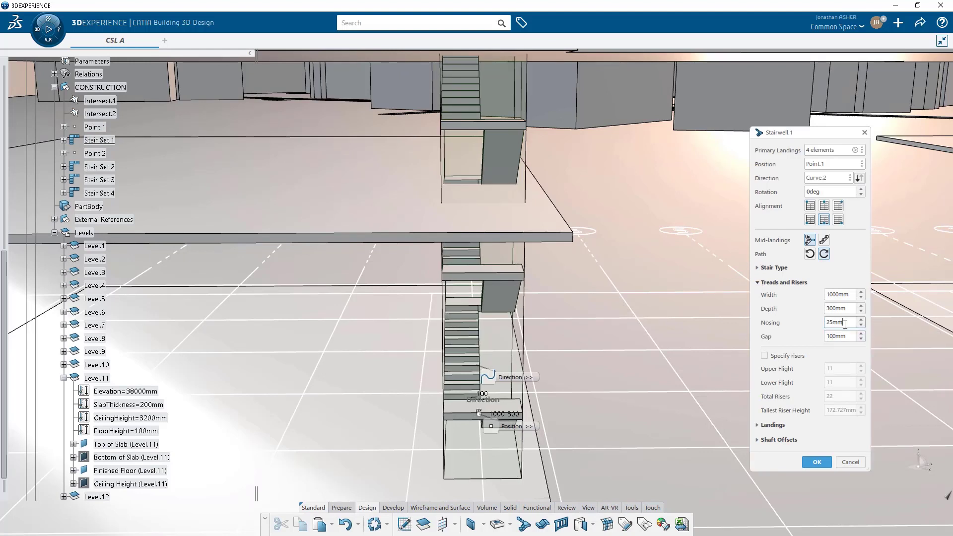
left_click(817, 462)
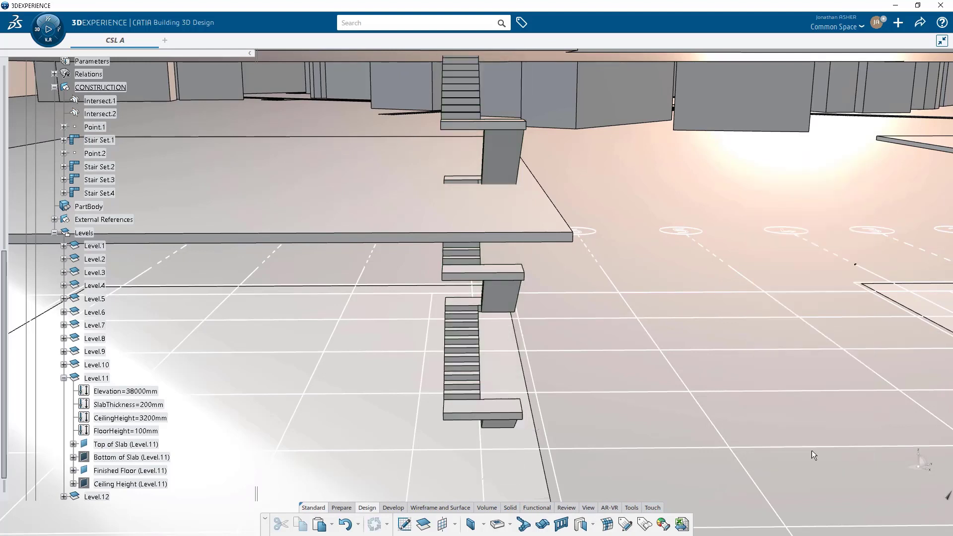
- Edit the lower stairwell at Point.2, setting the gap between its flights to 100 mm like the one at Point.1
middle_click_drag(799, 365, 234, 330)
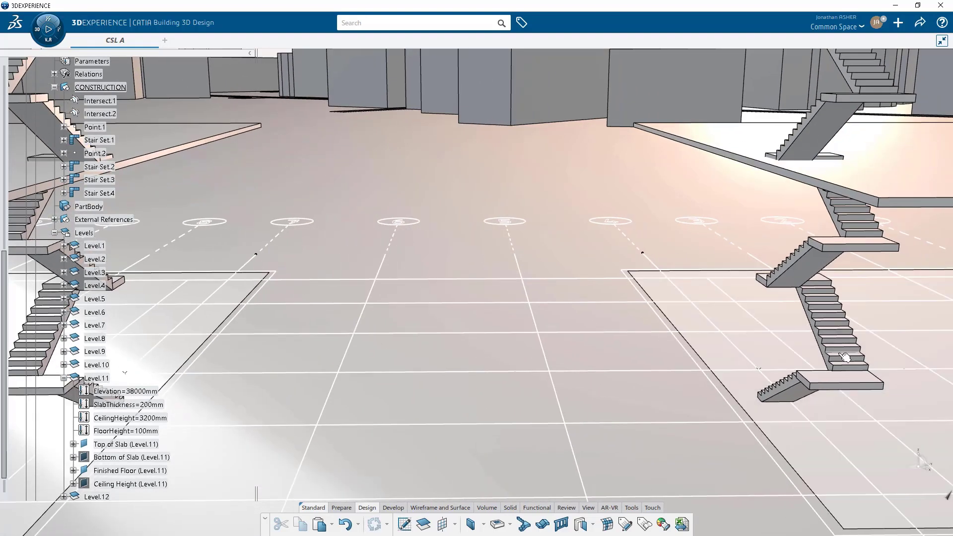
left_click(842, 354)
double_click(845, 357)
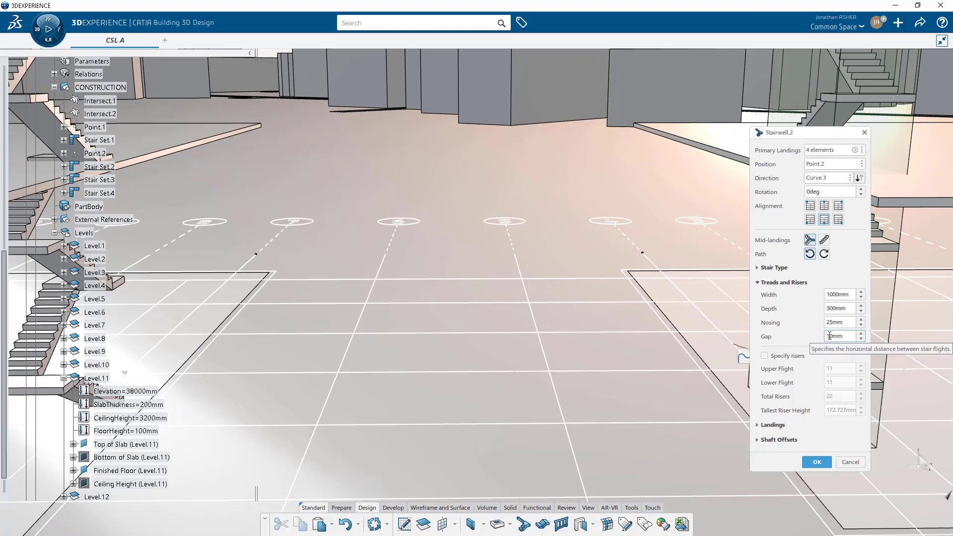
key("Escape")
- Set the upper Point.2 stairwell's flight gap to 100 mm and select the upper stairwell at Point.1 for editing
middle_click_drag(740, 214, 741, 289)
left_click(615, 155)
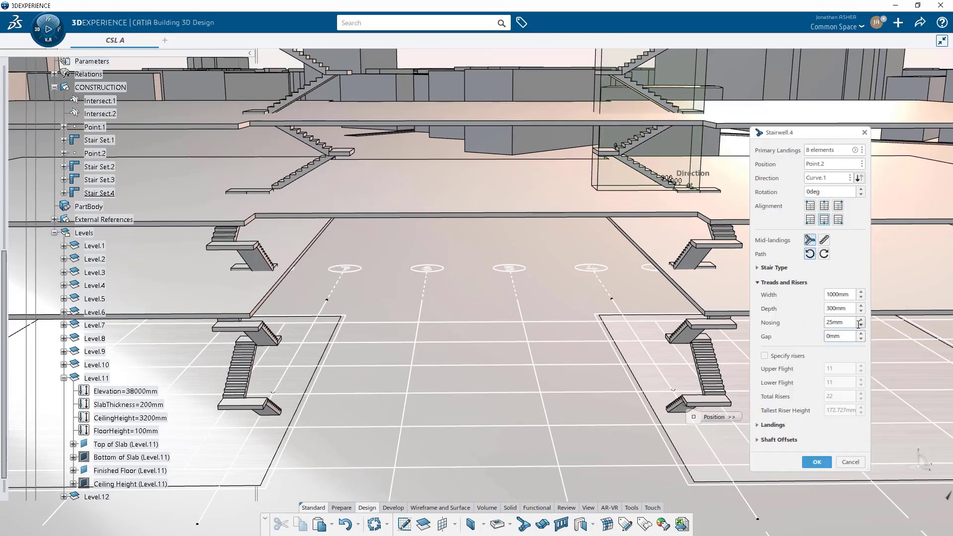
type("10")
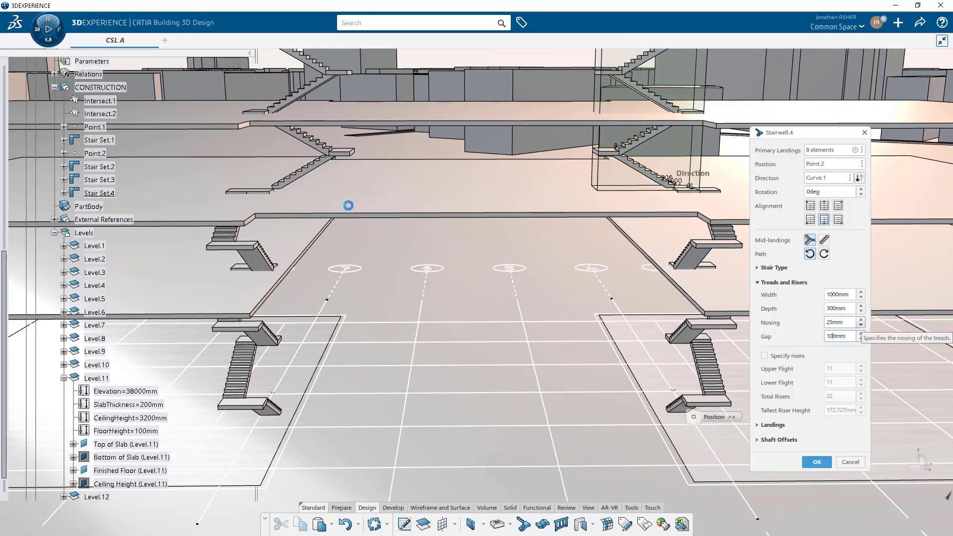
key("Return")
left_click(323, 167)
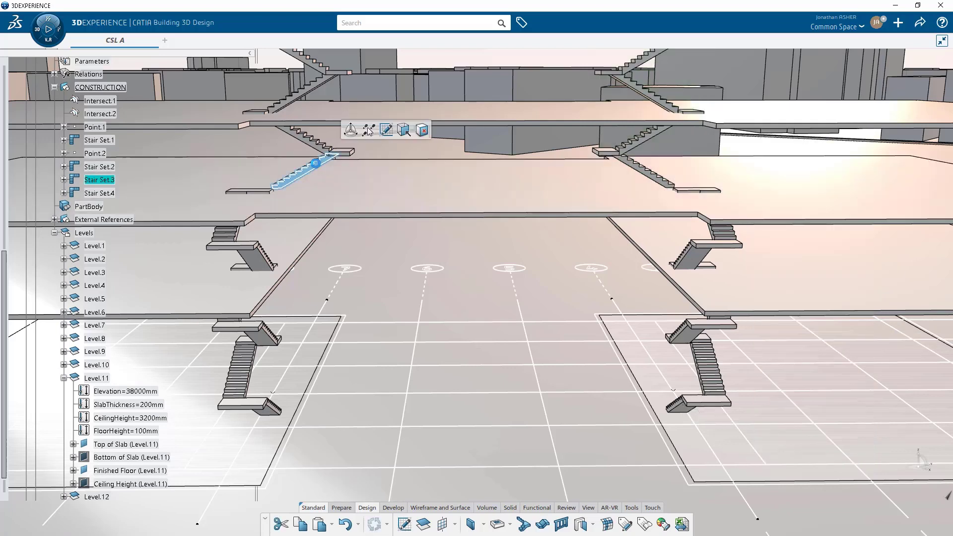
left_click(369, 130)
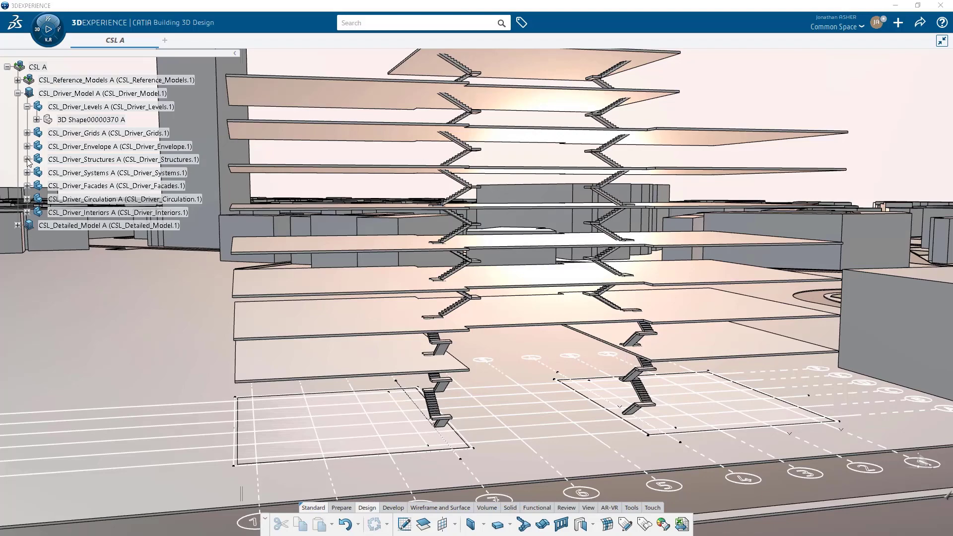
- Make the 3D shape under CSL_Driver_Structures active for editing and expand its Slabs set
left_click(27, 160)
left_click(36, 173)
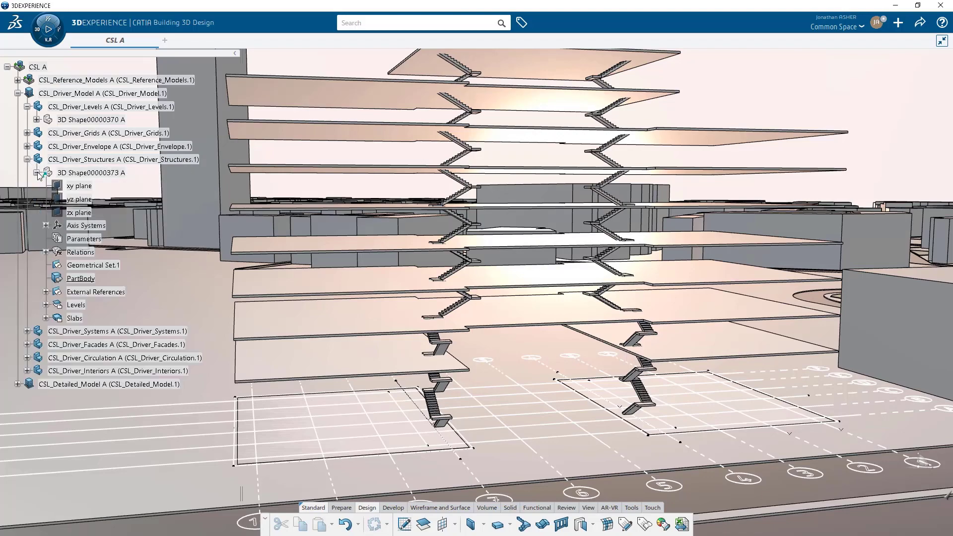
left_click(75, 318)
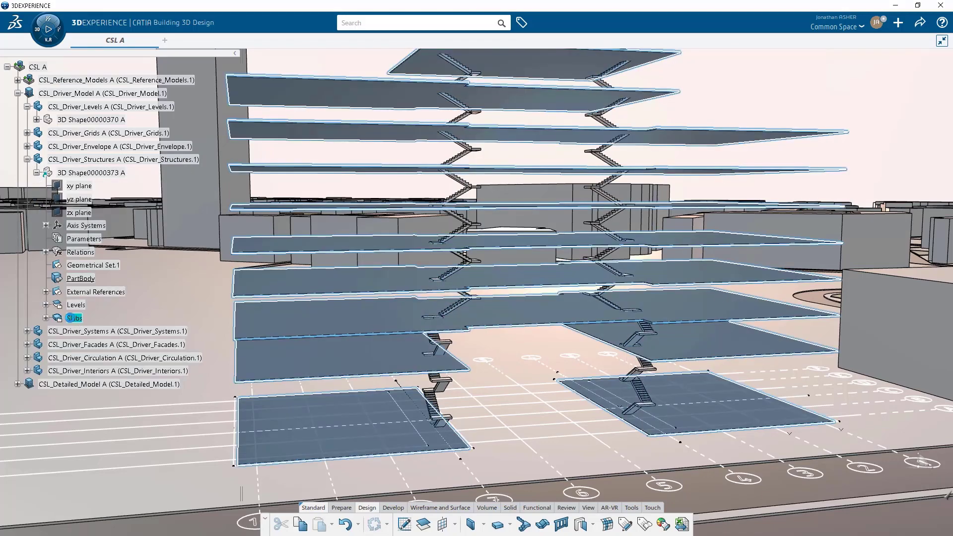
double_click(75, 318)
left_click(128, 187)
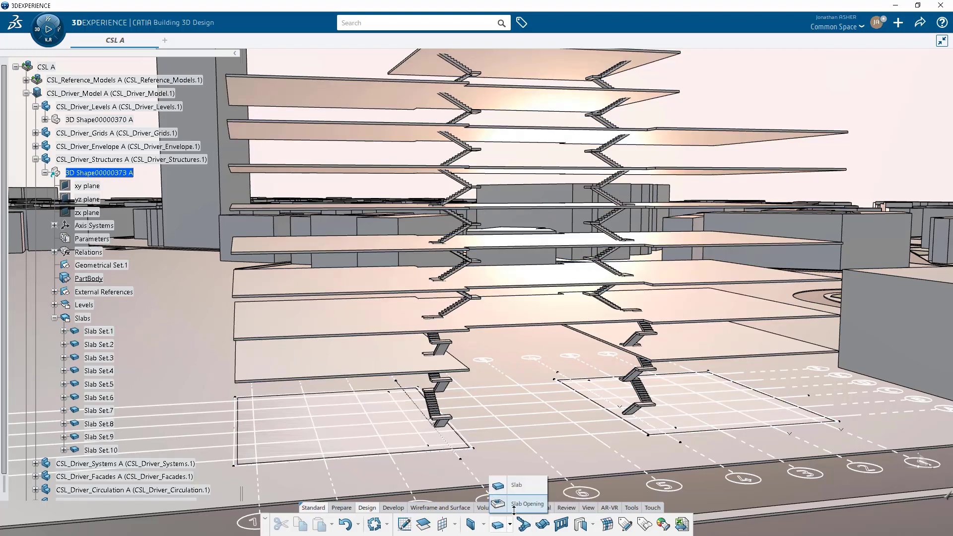
- Start a slab opening and expand Stair Set.1 in the CSL_Driver_Circulation model to reach its shaft volume
left_click(497, 525)
scroll(83, 209, "down", 5)
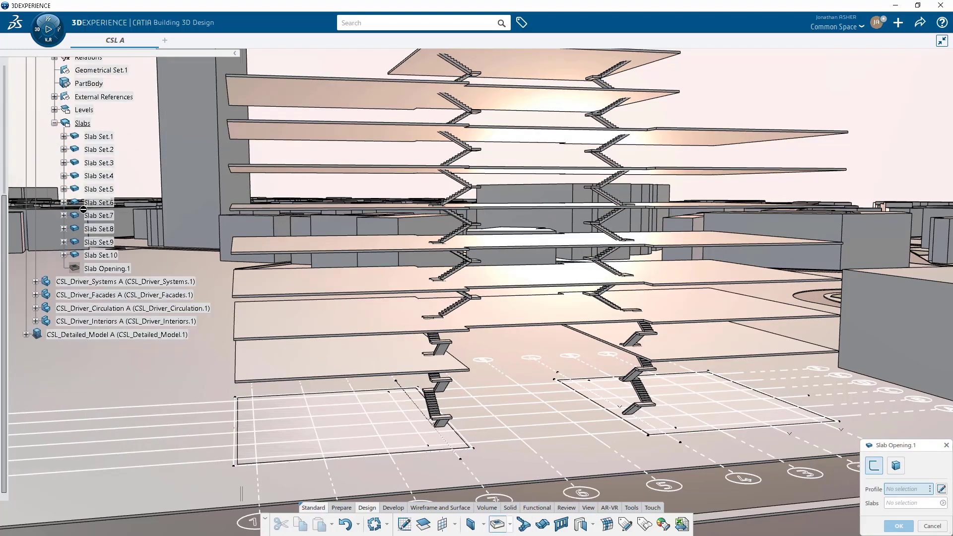
left_click(36, 308)
left_click(55, 414)
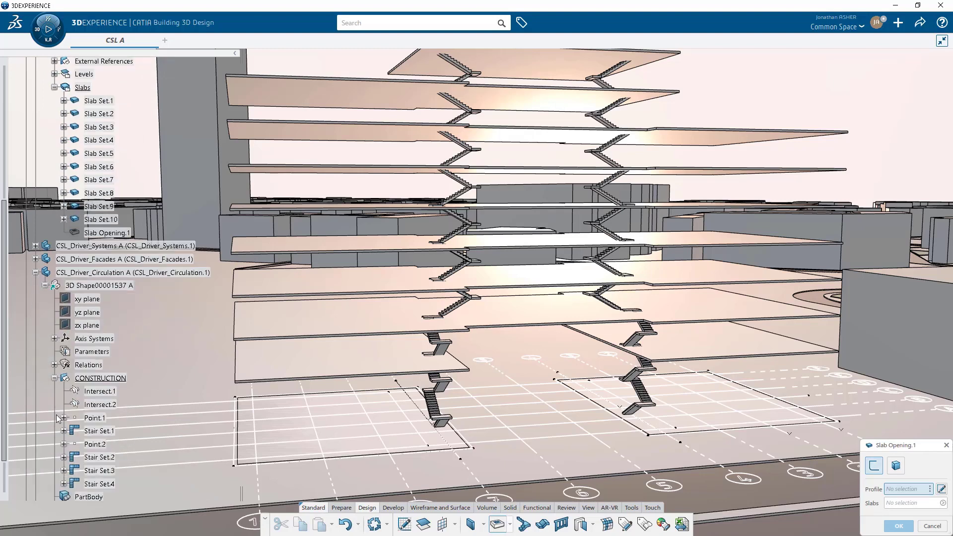
left_click(64, 431)
left_click_drag(882, 446, 724, 263)
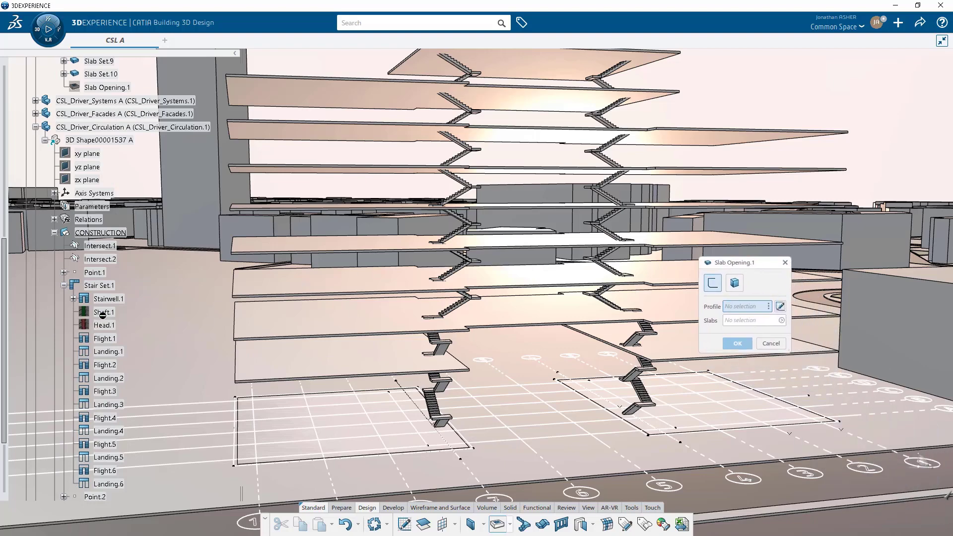
- Display and hide the Shaft.1 and Head.1 volumes in turn to examine the space each occupies around the lower stairwell
right_click(103, 313)
left_click(127, 347)
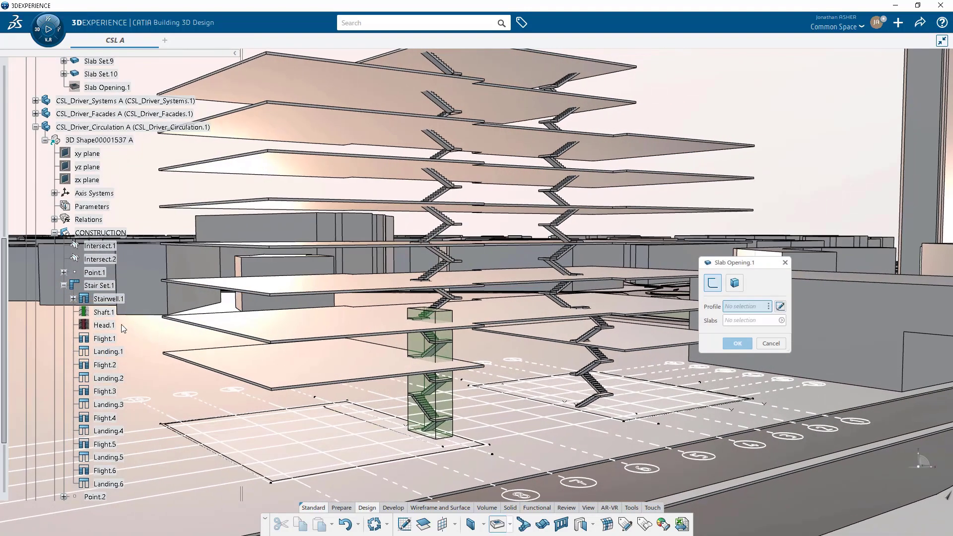
right_click(104, 314)
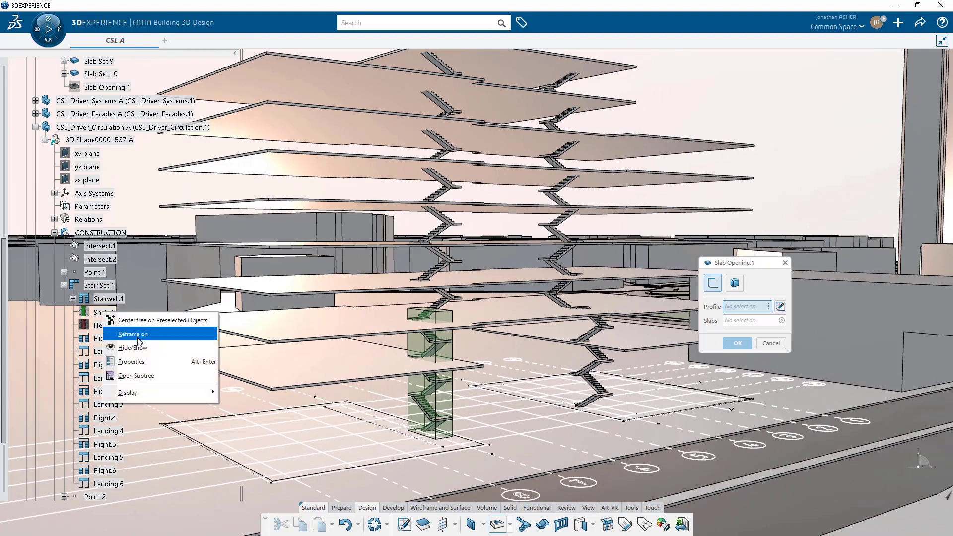
left_click(138, 345)
right_click(105, 326)
left_click(130, 361)
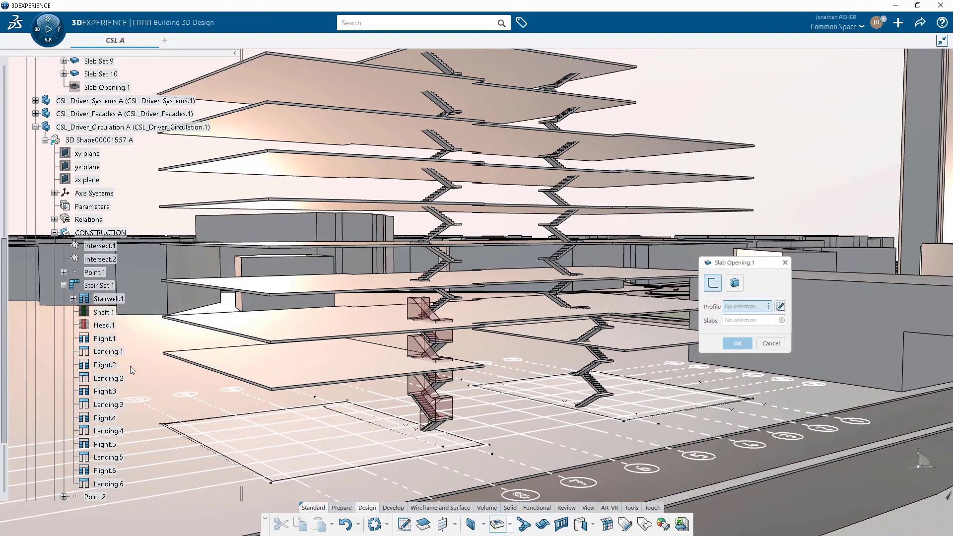
right_click(99, 325)
left_click(121, 364)
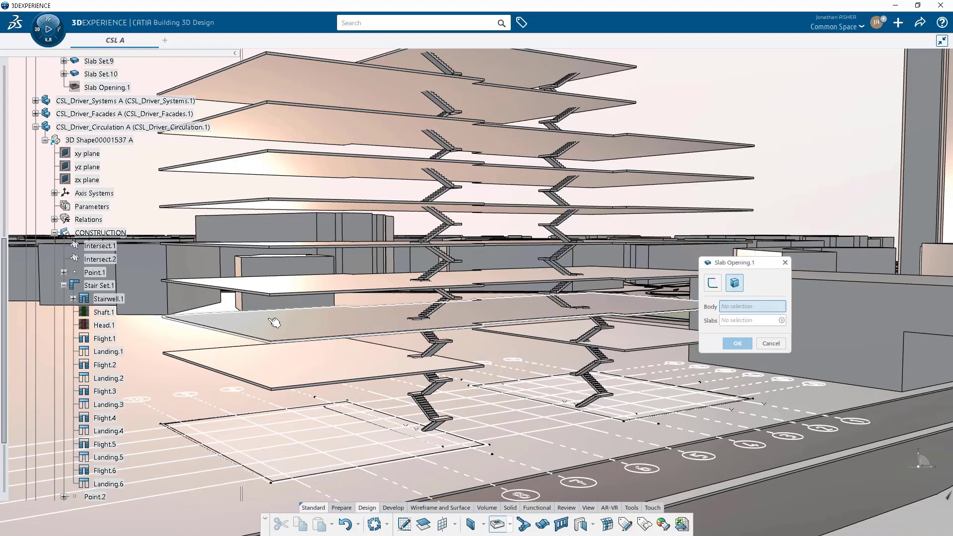
- Create body-based slab openings for the lower stairwell at Point.1, using Shaft.1 as the body
left_click(107, 313)
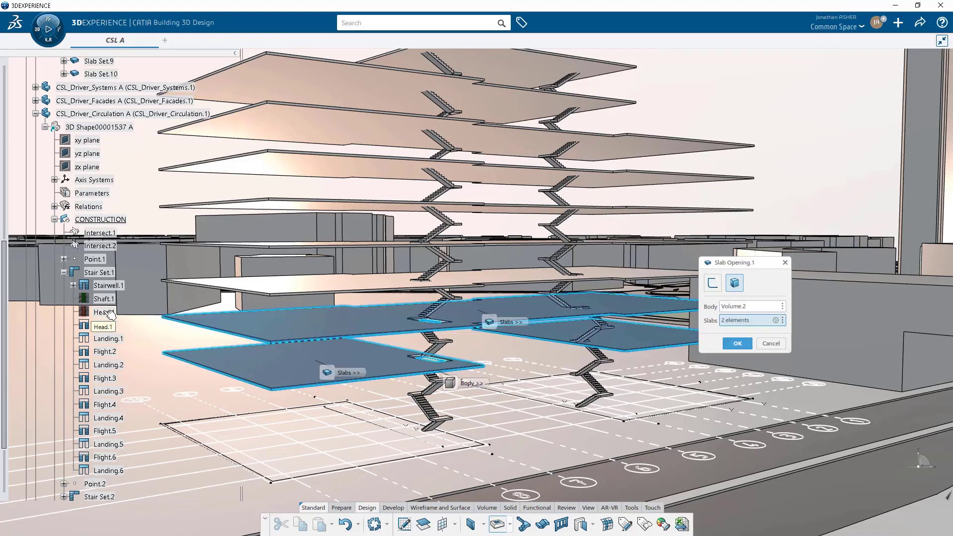
middle_click_drag(297, 307, 139, 361)
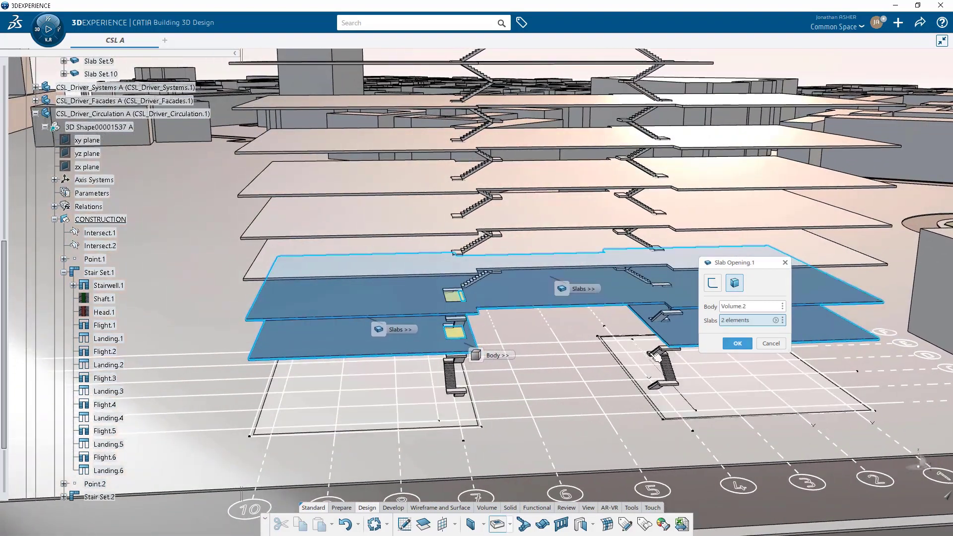
left_click(738, 343)
- Create body-based slab openings for the lower stairwell at Point.2, using Shaft.2 from Stair Set.2
middle_click_drag(595, 372, 455, 479)
left_click(503, 525)
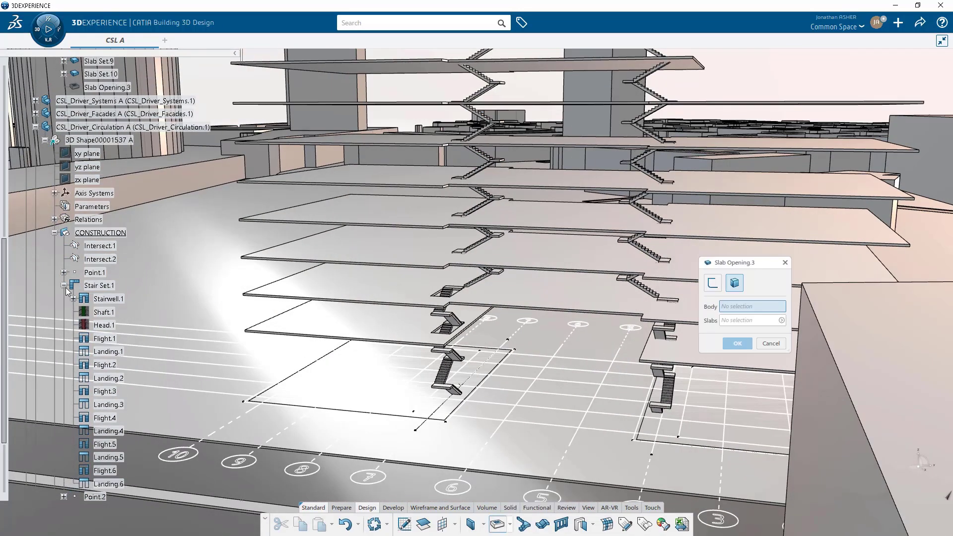
left_click(64, 286)
left_click(64, 311)
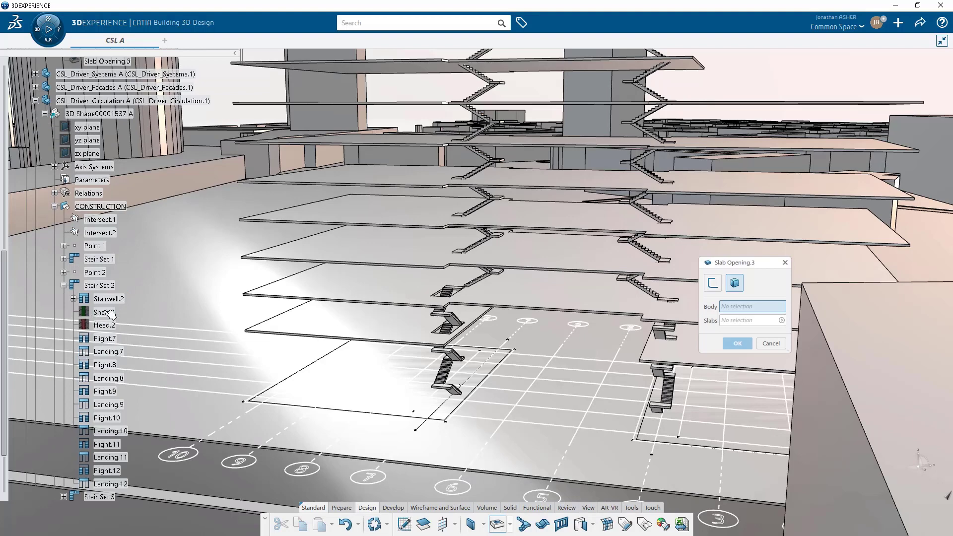
left_click(107, 312)
left_click(738, 343)
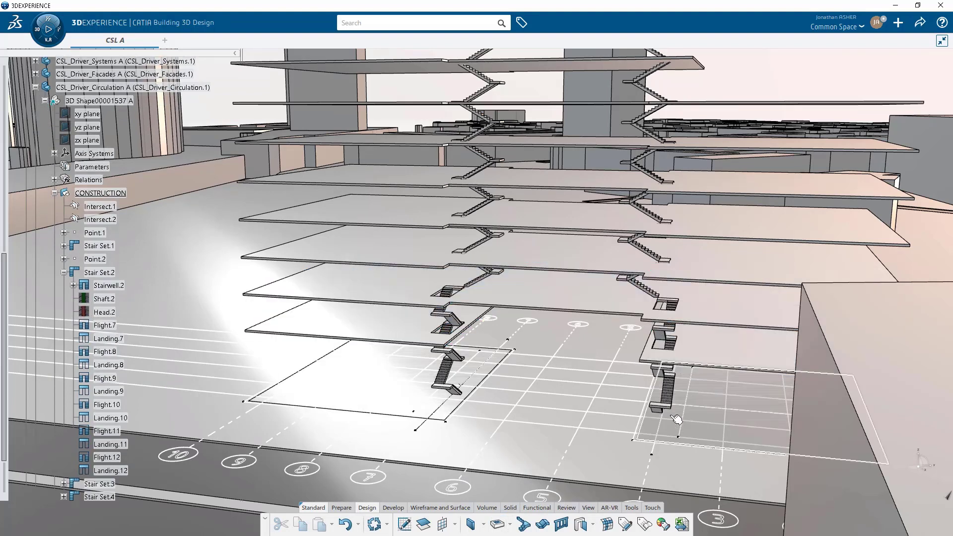
- Create body-based slab openings for the upper stairwell at Point.1, using Shaft.3 from Stair Set.3
left_click(497, 524)
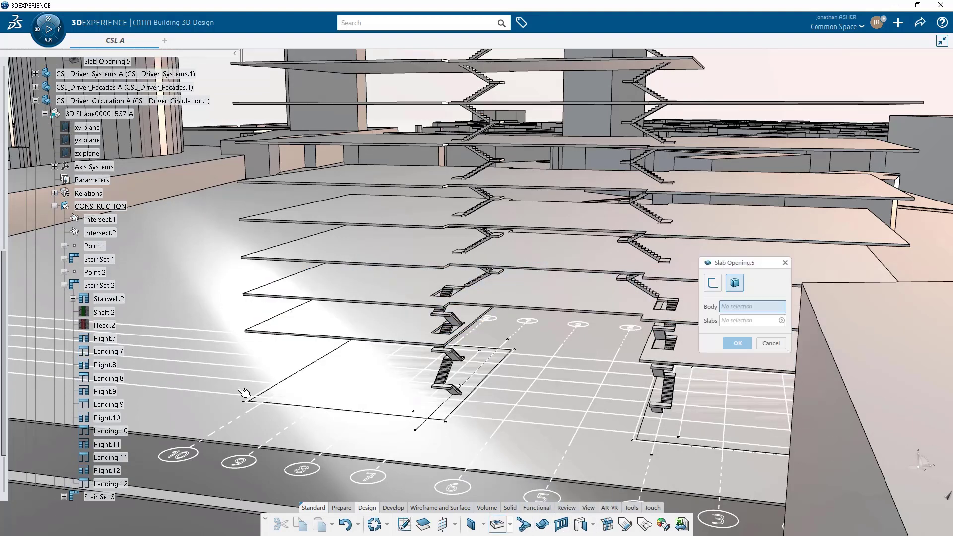
left_click(64, 286)
left_click(64, 300)
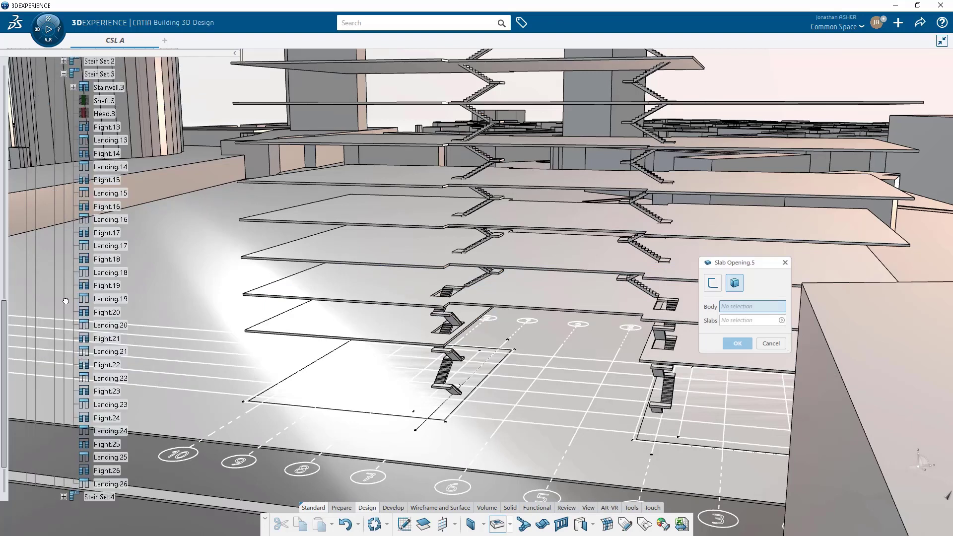
scroll(67, 299, "down", 2)
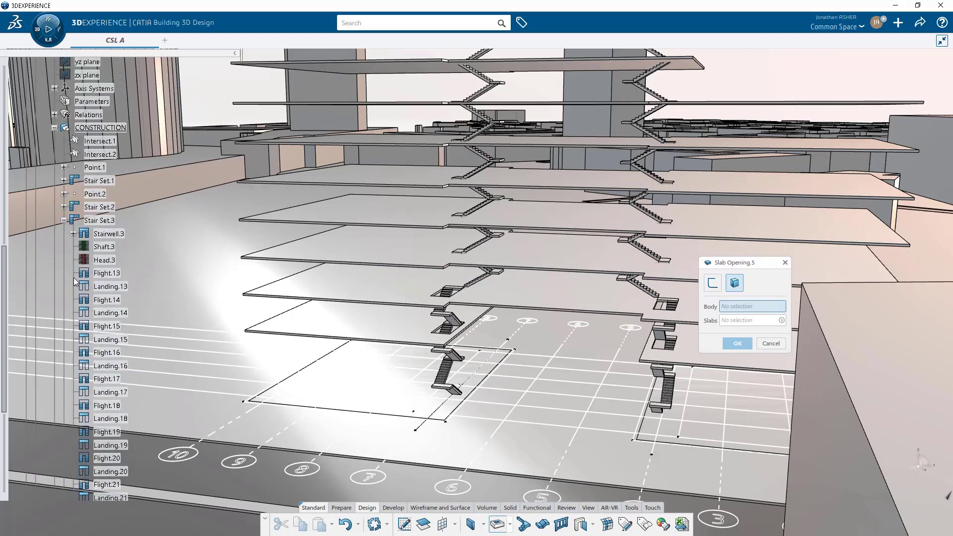
left_click(113, 260)
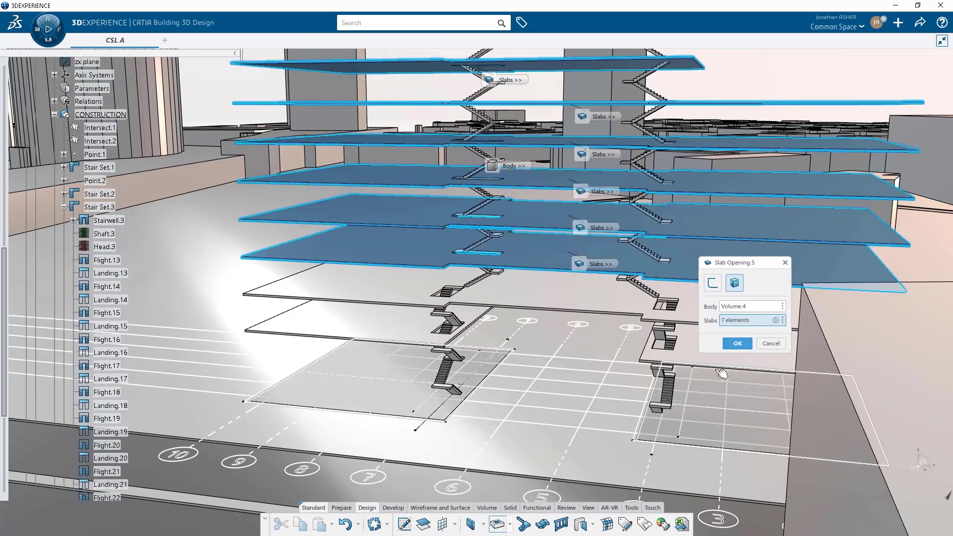
left_click(738, 344)
- Create body-based slab openings for the upper stairwell at Point.2, using Shaft.4 from Stair Set.4
left_click(494, 525)
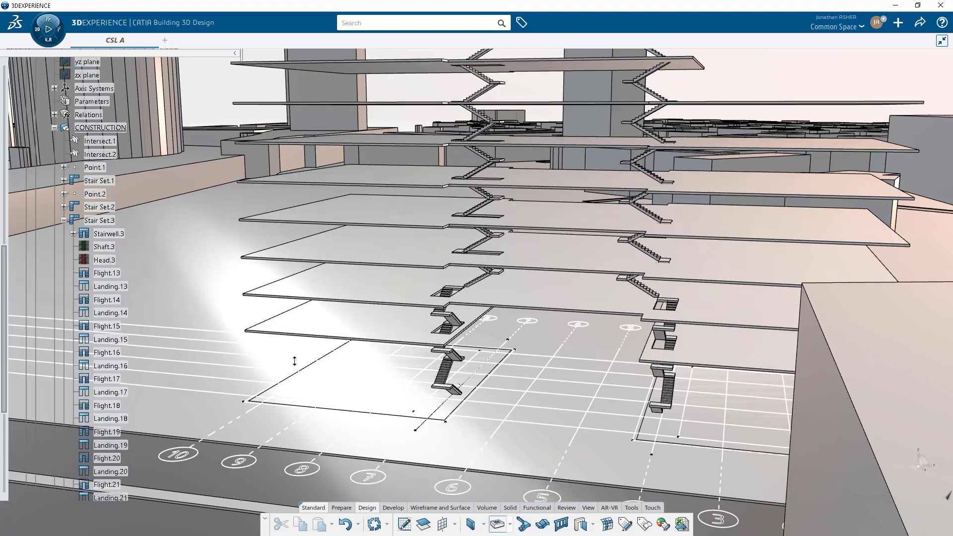
left_click(64, 220)
left_click(63, 233)
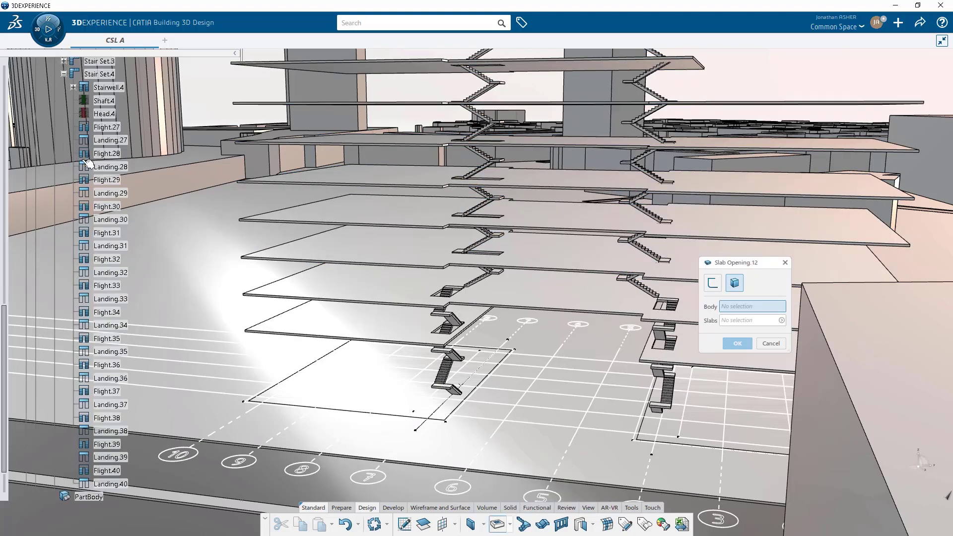
left_click(104, 100)
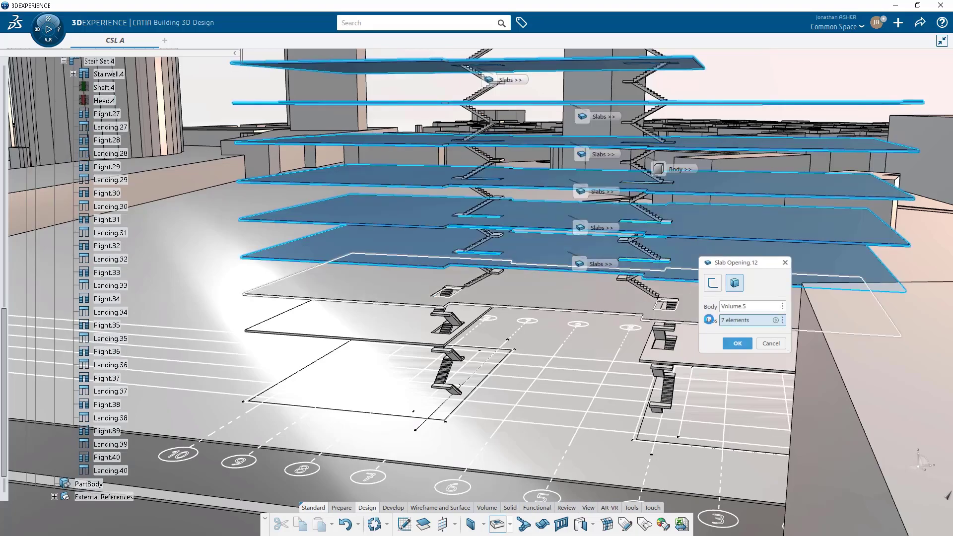
left_click(731, 342)
- Examine the cut slabs in the model and the slab openings listed under Slab Set.3
middle_click_drag(622, 212, 800, 224)
scroll(99, 249, "up", 5)
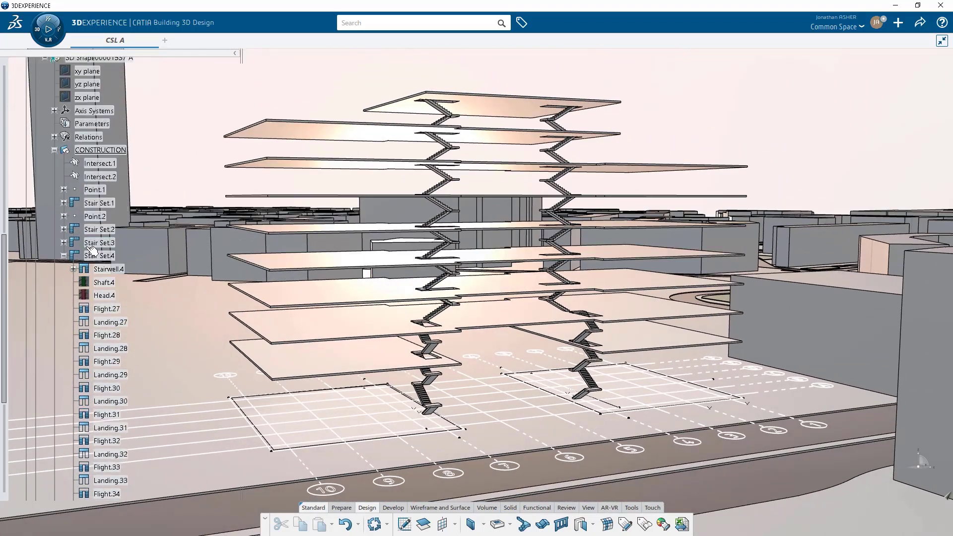
left_click(63, 253)
scroll(58, 255, "up", 4)
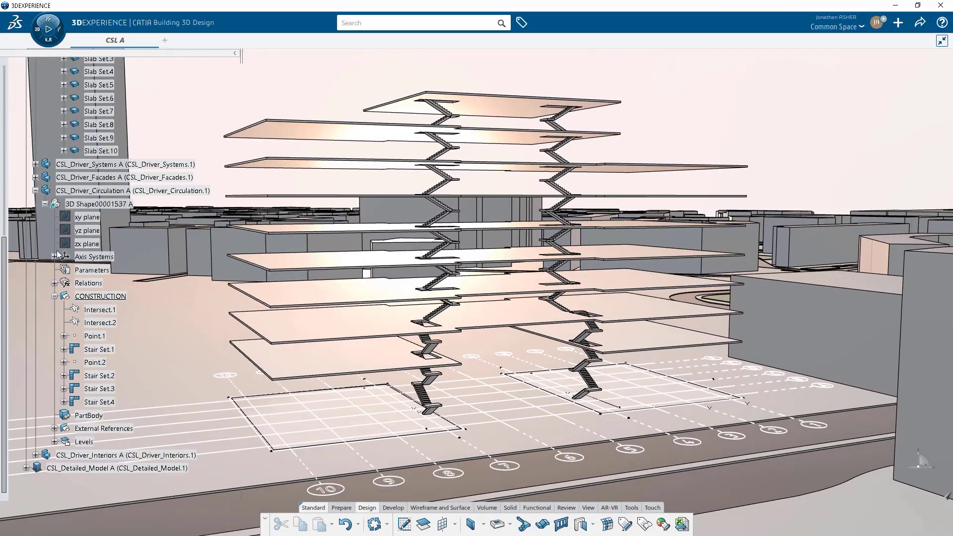
left_click(46, 204)
left_click(64, 107)
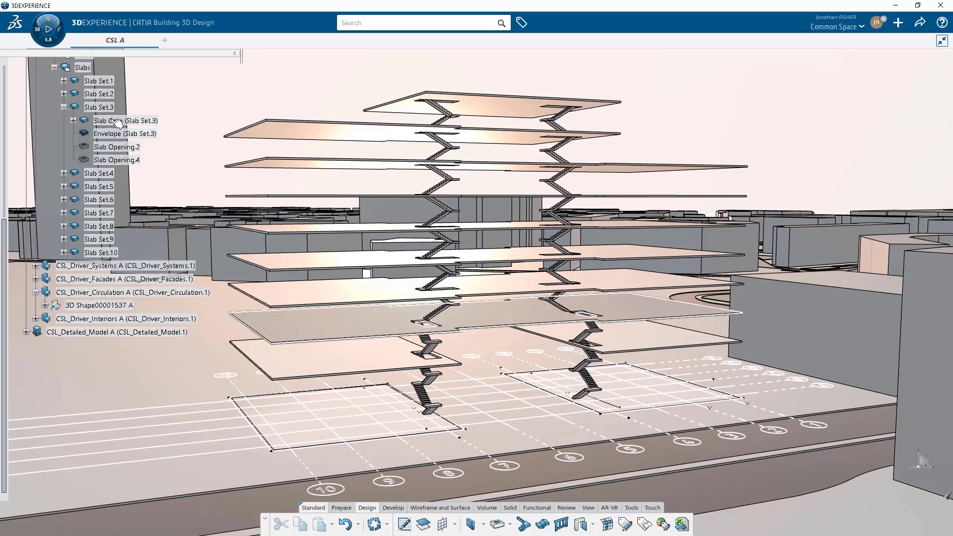
left_click(116, 148)
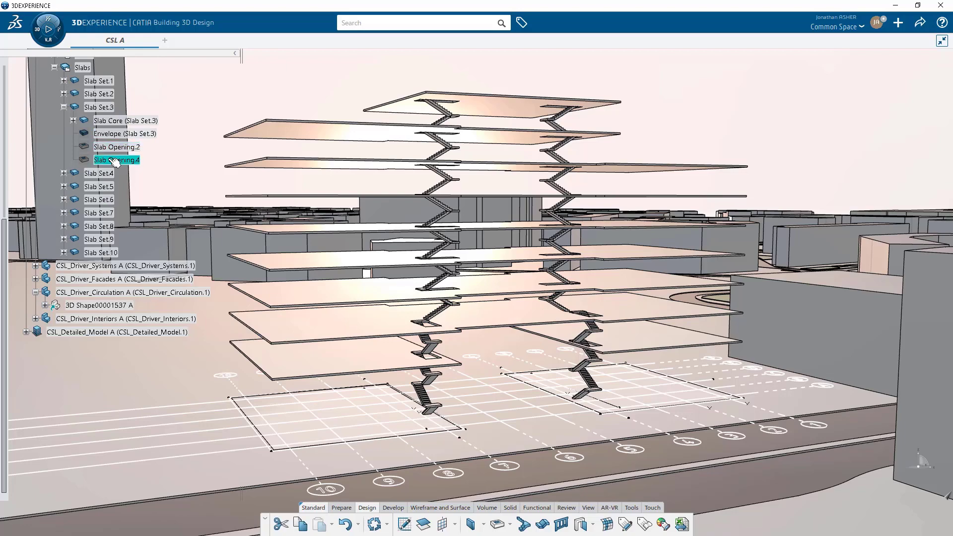
left_click(64, 107)
scroll(86, 161, "up", 3)
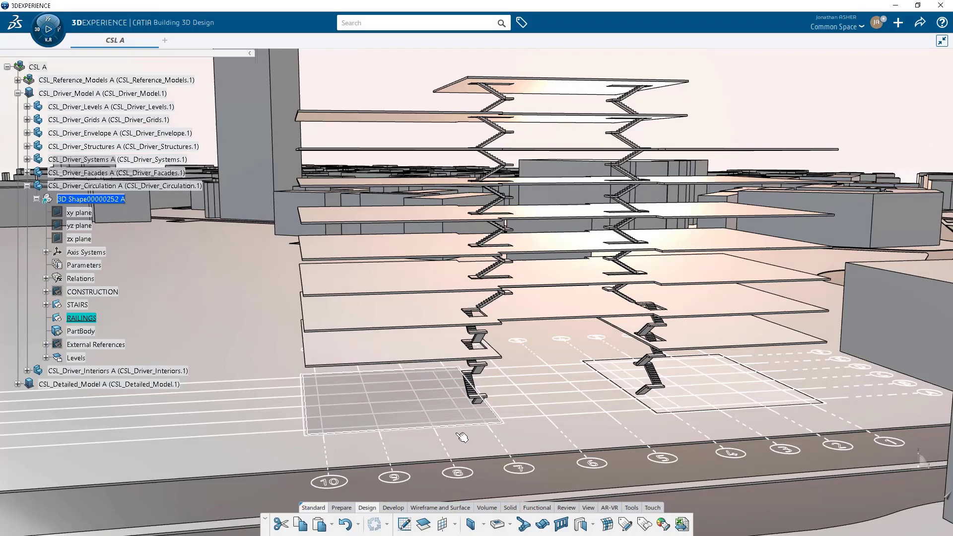
- Start a railing on Stairwell.1 with rails along the whole path and a round 40 mm top rail
middle_click_drag(462, 437, 546, 277)
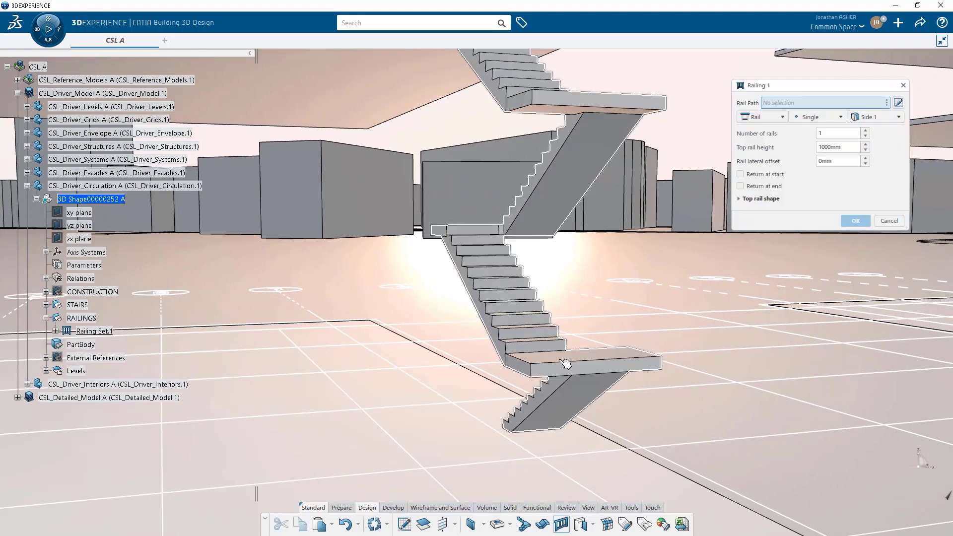
left_click(818, 120)
left_click(818, 142)
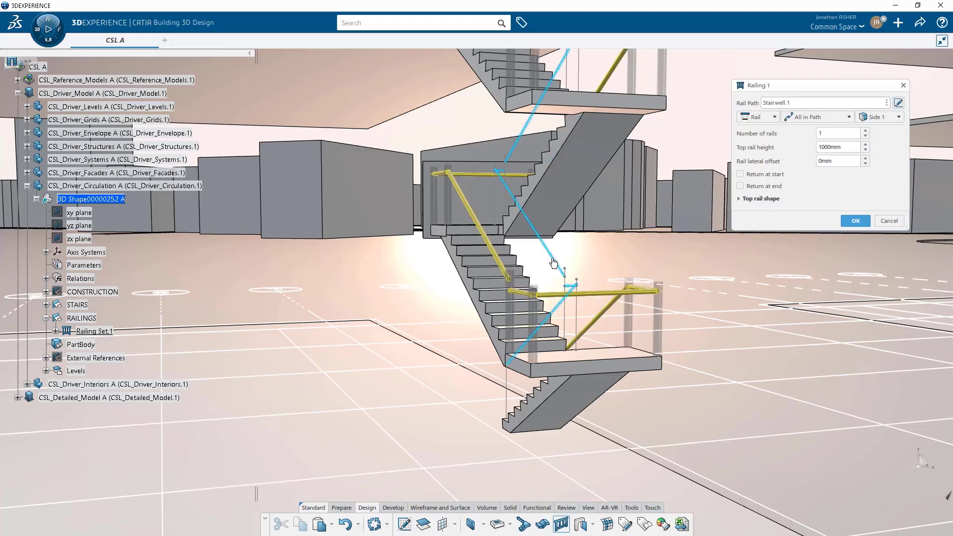
left_click(754, 199)
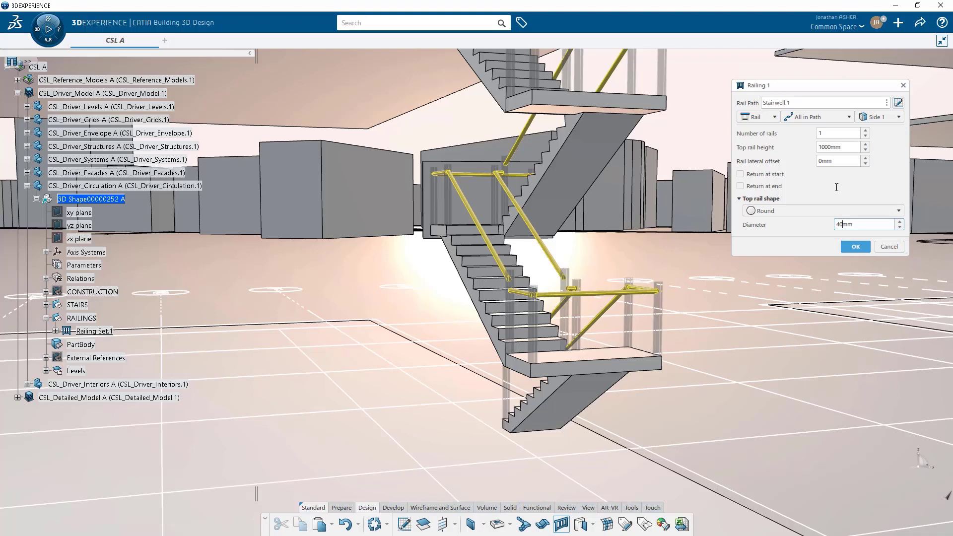
key("Return")
- Make the railing's posts round with a 50 mm diameter
left_click(770, 117)
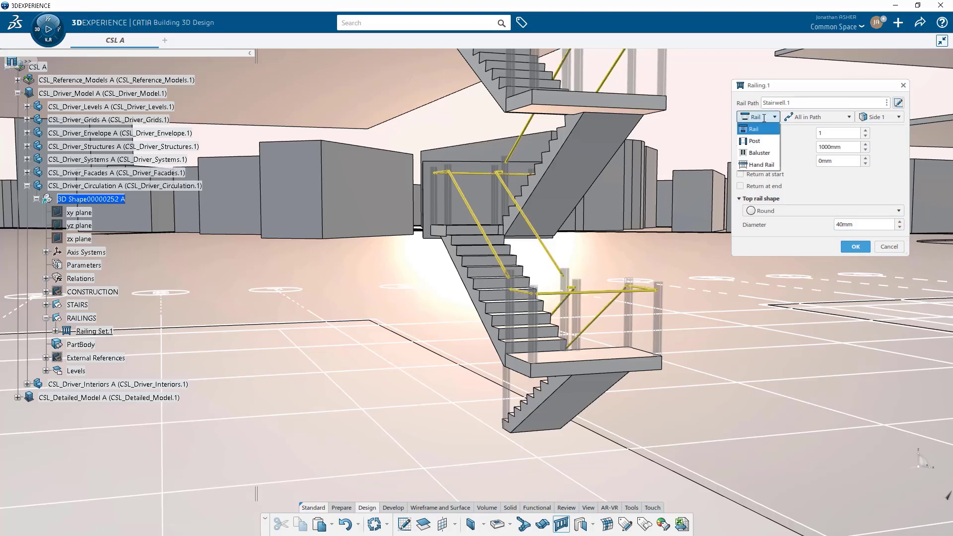
left_click(766, 169)
left_click(753, 191)
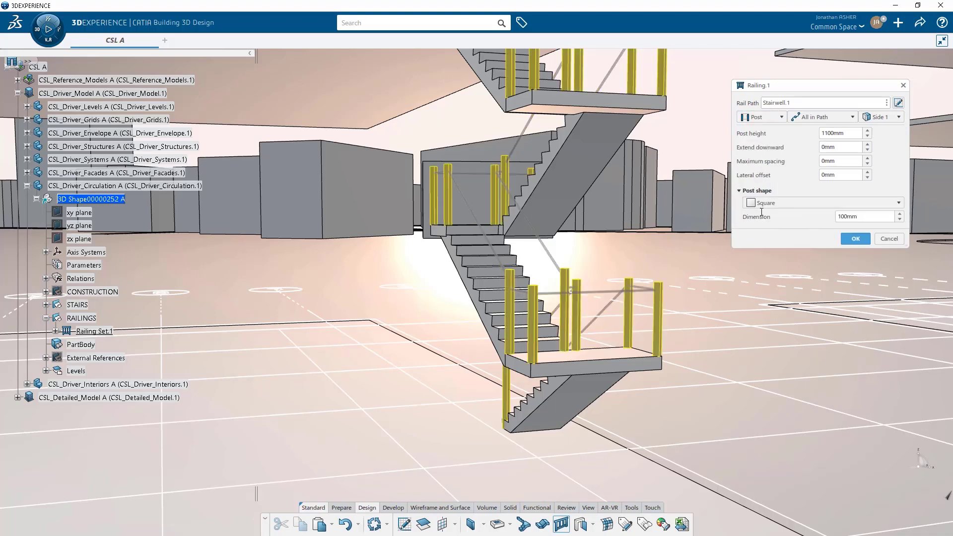
left_click(794, 203)
left_click(843, 215)
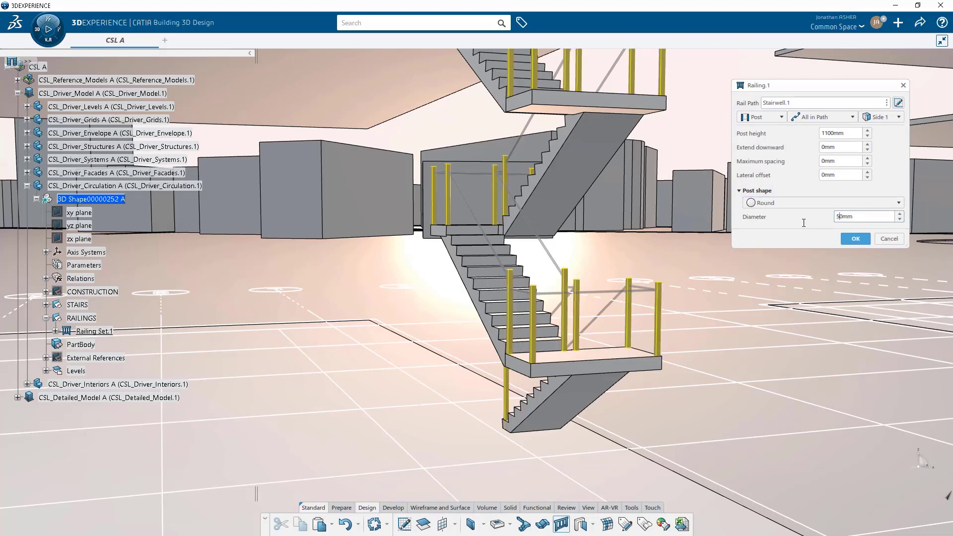
key("Return")
- Include round 30 mm balusters in the railing at a maximum spacing of 300 mm
left_click(763, 117)
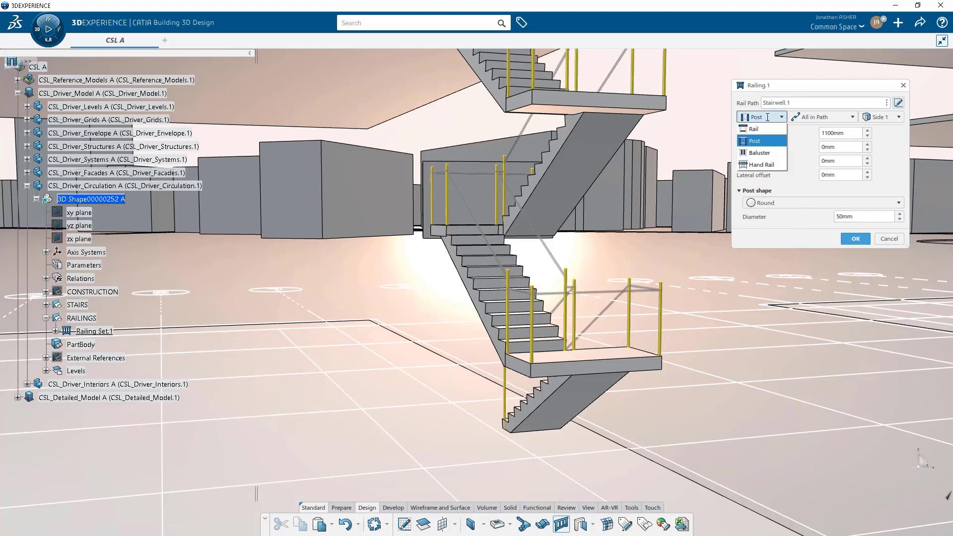
left_click(758, 151)
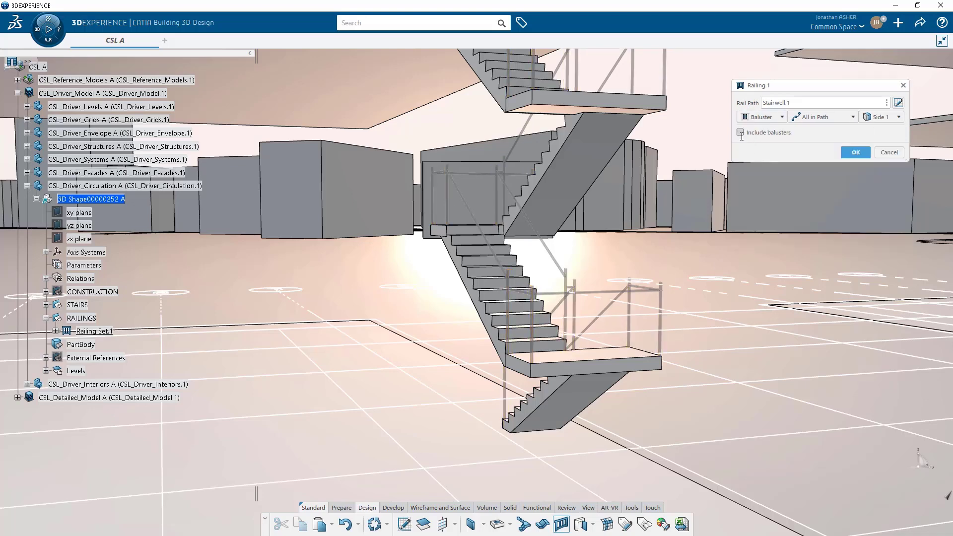
left_click(740, 133)
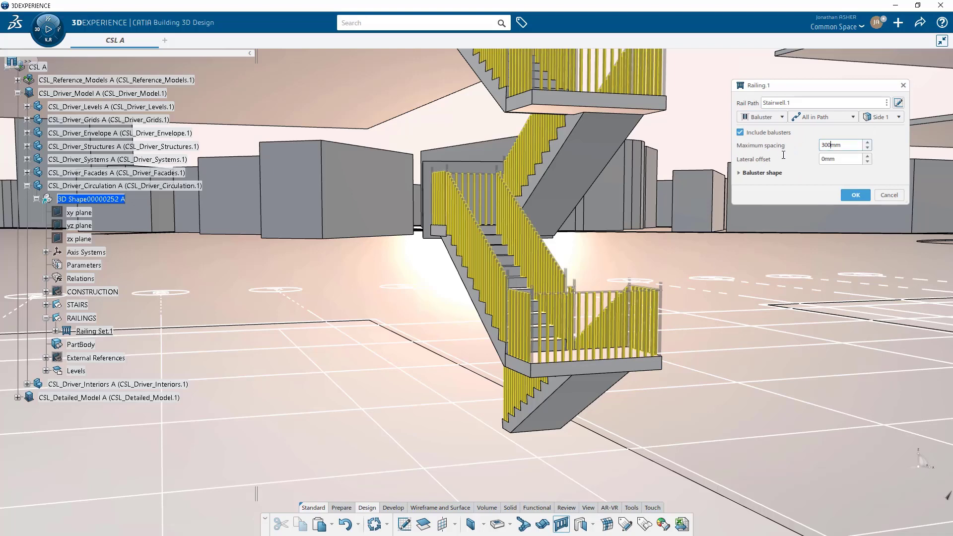
left_click(744, 174)
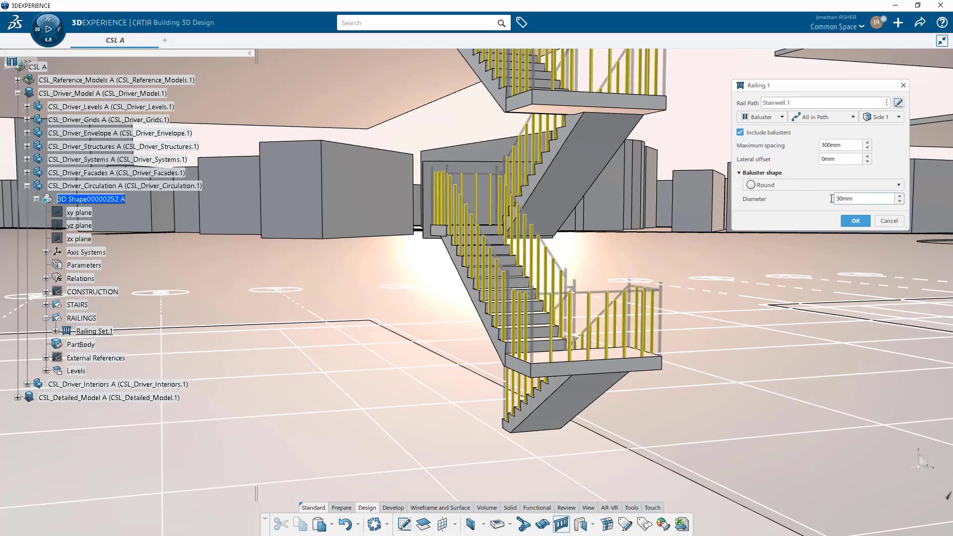
key("Return")
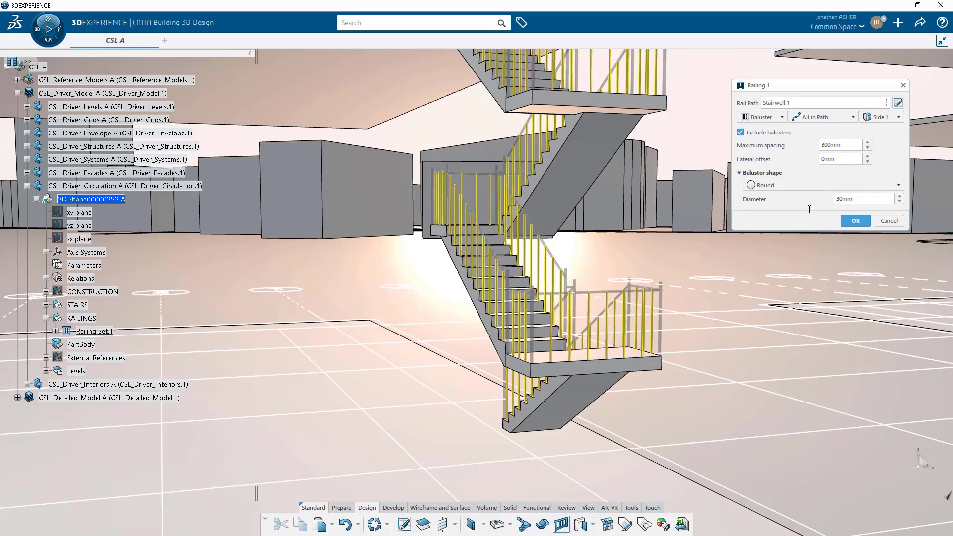
middle_click_drag(612, 283, 678, 248)
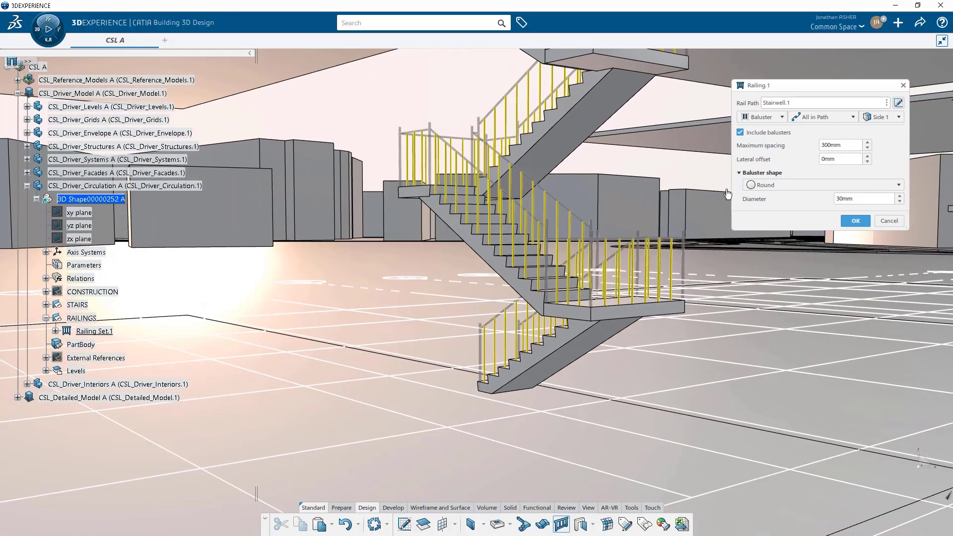
- Increase the number of rails to 2 to give the railing a bottom rail
left_click(764, 117)
left_click(761, 126)
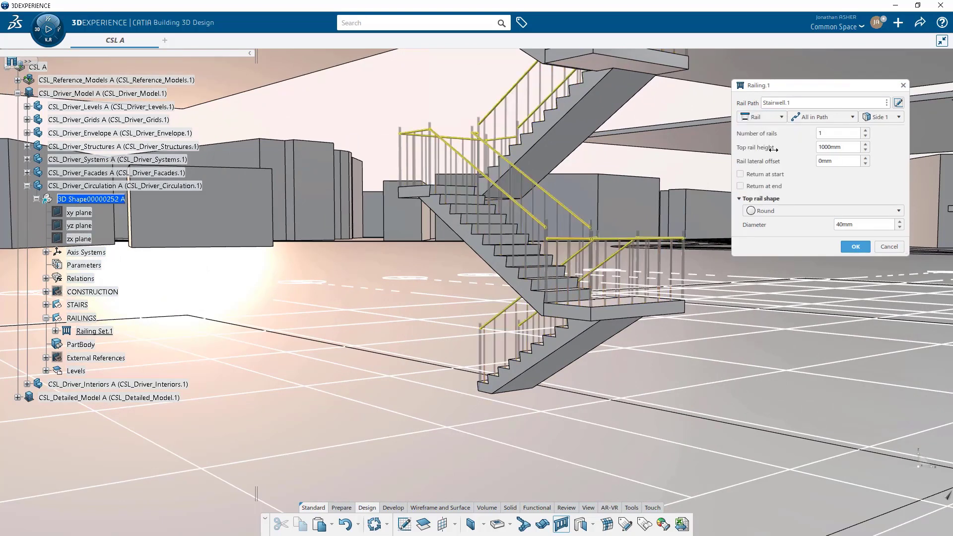
left_click(866, 130)
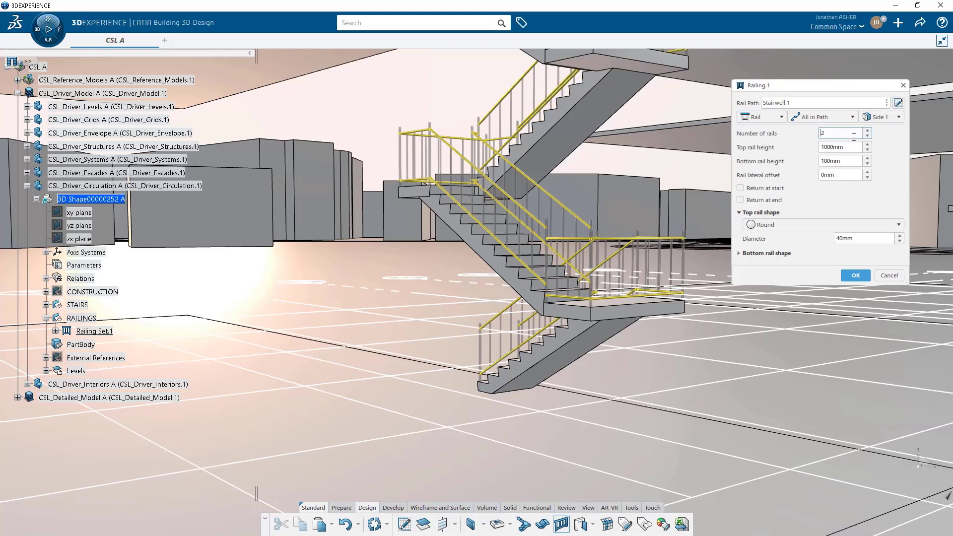
- Include handrails with a round 35 mm profile in the railing
left_click(765, 118)
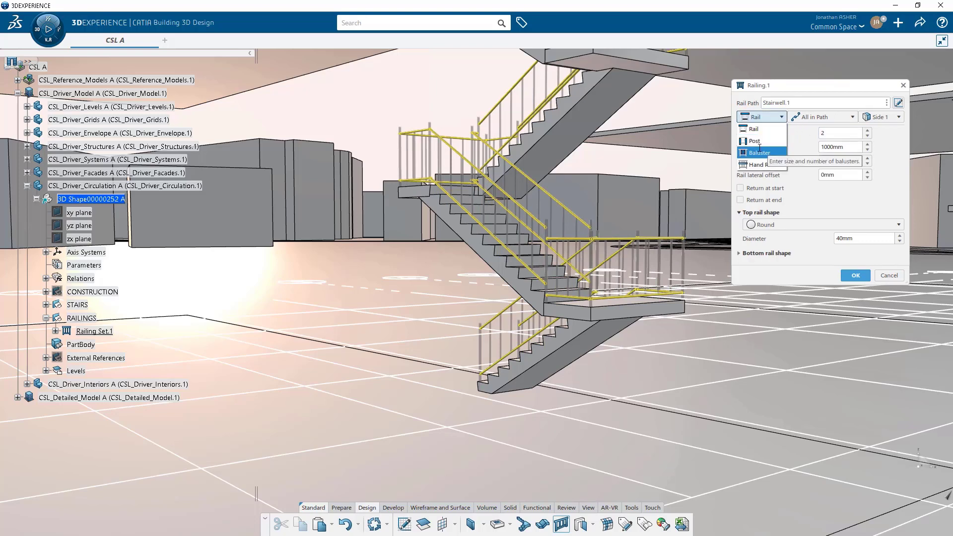
left_click(754, 164)
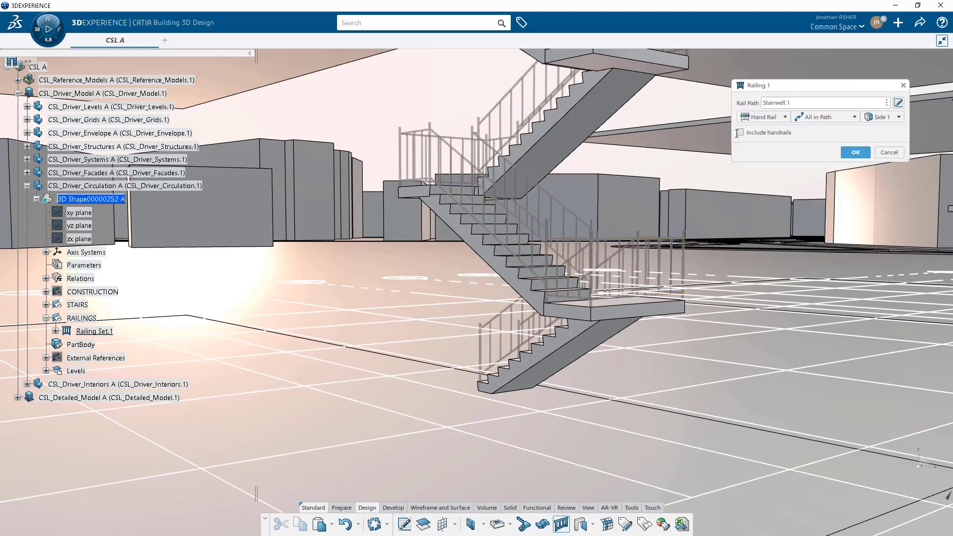
left_click(740, 132)
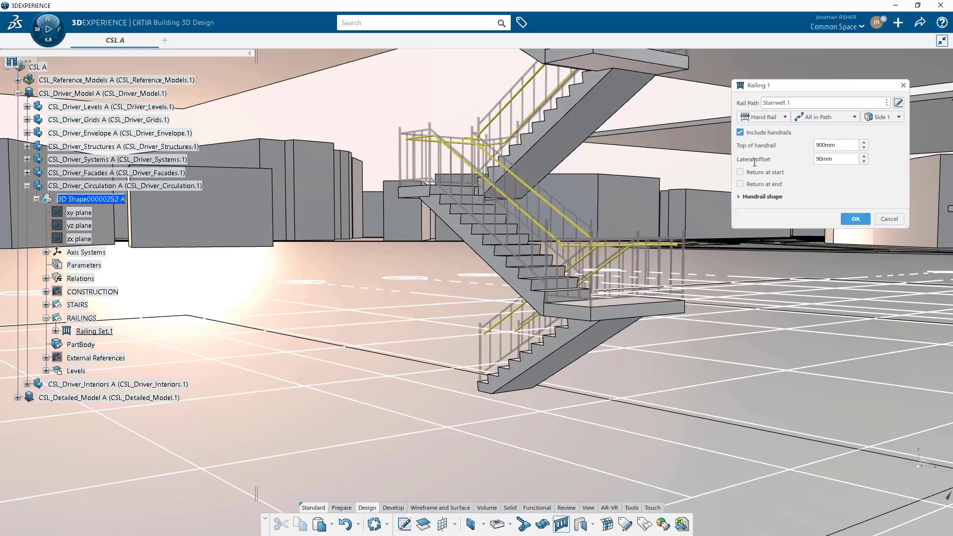
left_click(739, 196)
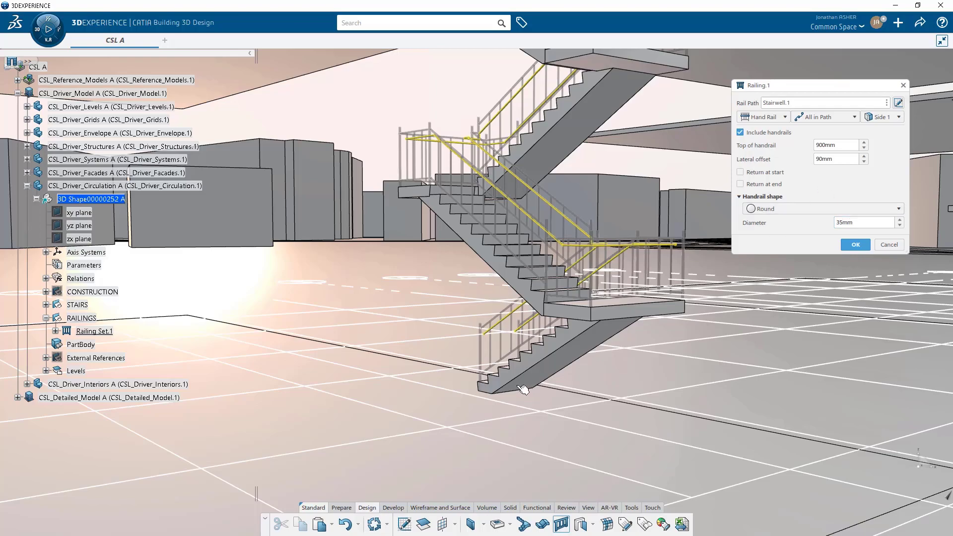
- Add a vertical return at the handrail's start, 200 mm long and 300 mm high
middle_click_drag(417, 370, 475, 297)
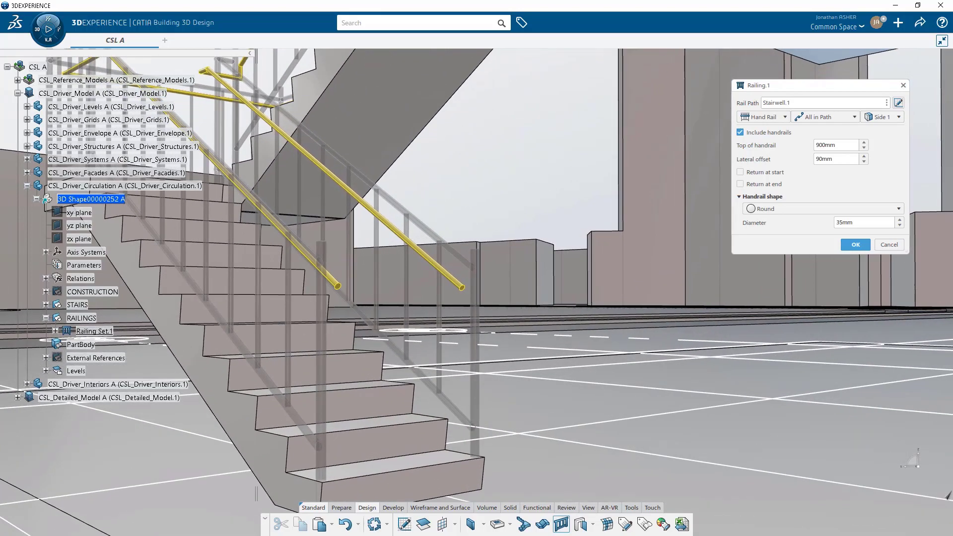
left_click(746, 174)
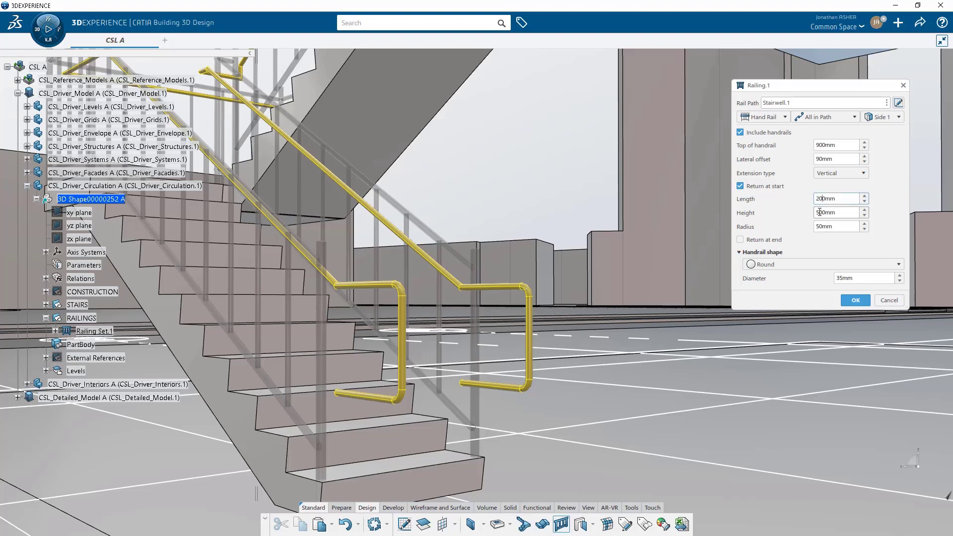
left_click(820, 213)
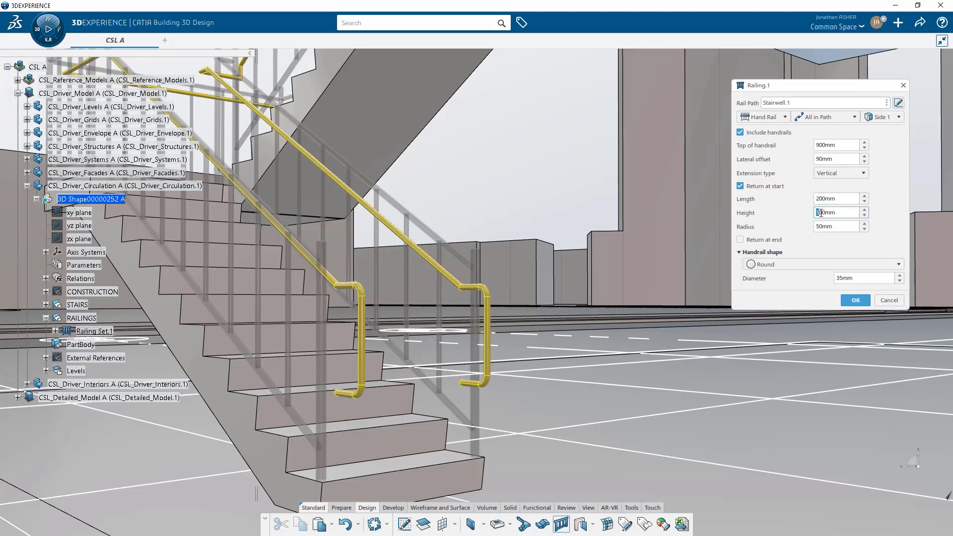
type("30")
- In Single selection mode, remove individual handrail and baluster segments that block the stair's landing
middle_click_drag(438, 195, 434, 322)
left_click(829, 116)
left_click(829, 127)
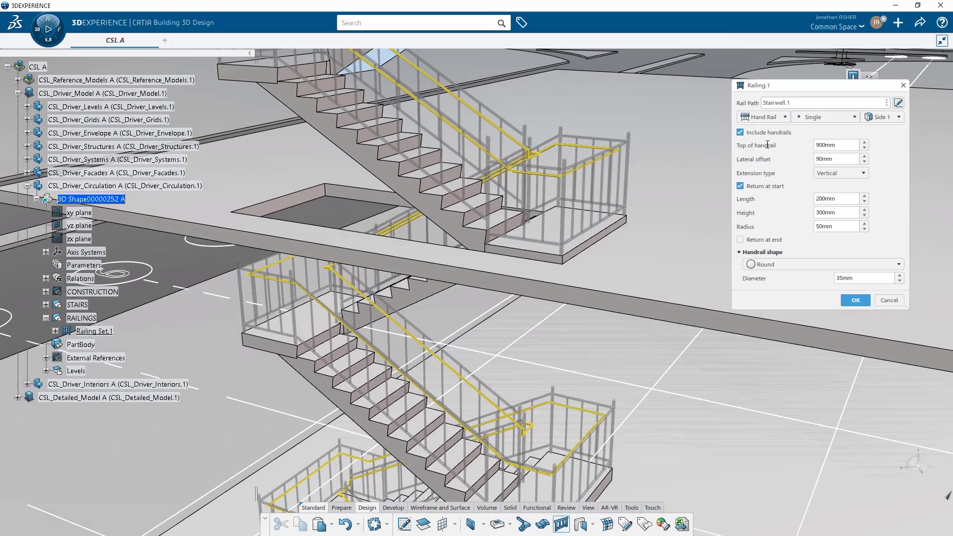
left_click(555, 171, "ctrl")
left_click(555, 172, "ctrl")
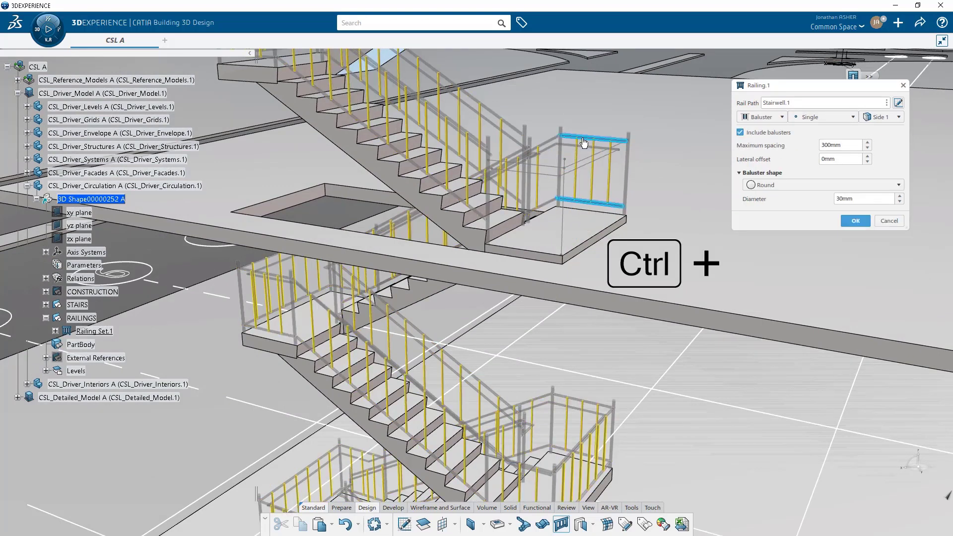
left_click(584, 144, "ctrl")
- Remove the individual post and rail segments blocking the slab-level landing, and create the railing on Stairwell.1
middle_click_drag(648, 117, 441, 219)
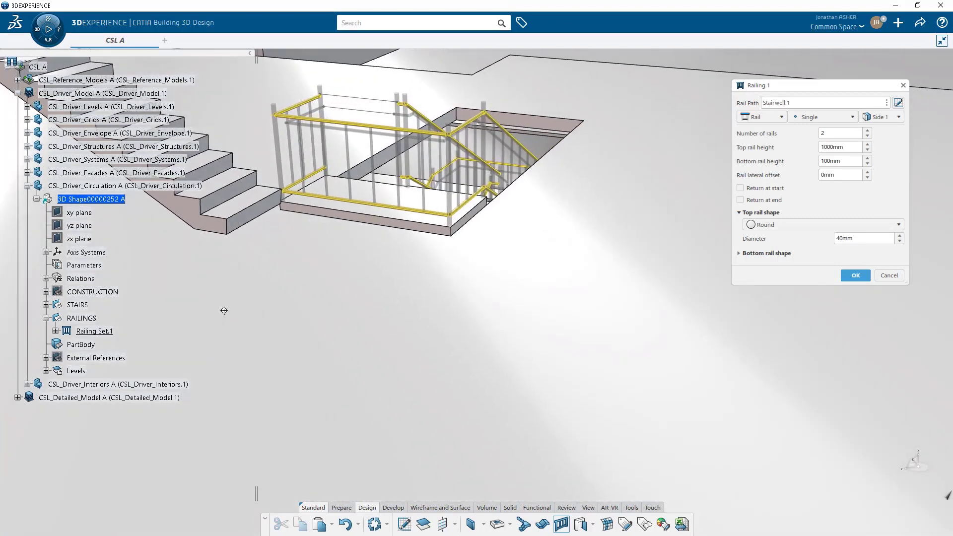
left_click(463, 137, "ctrl")
left_click(368, 128, "ctrl")
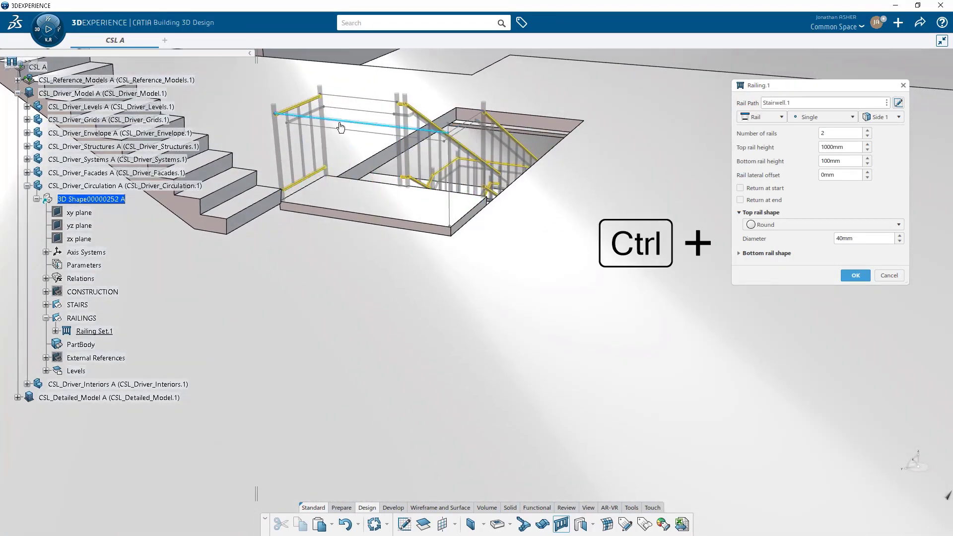
left_click(305, 111, "ctrl")
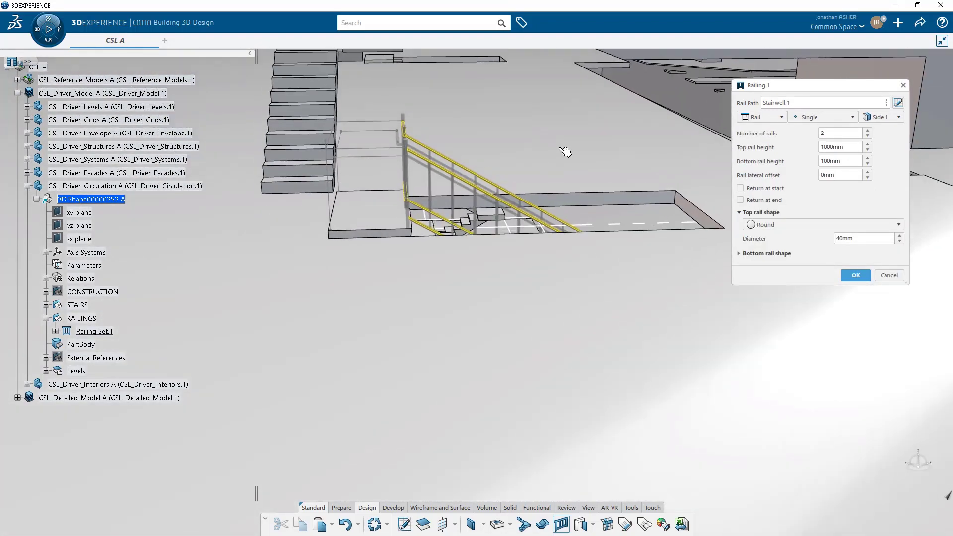
middle_click_drag(563, 149, 265, 147)
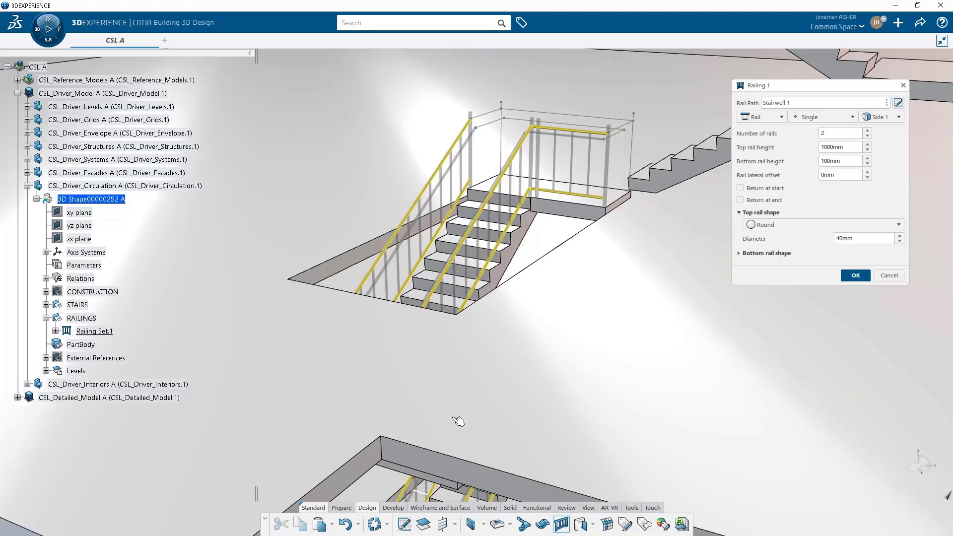
key("Return")
- Reopen the Stairwell.1 railing and set its post height to 1000 mm
middle_click_drag(514, 398, 566, 225)
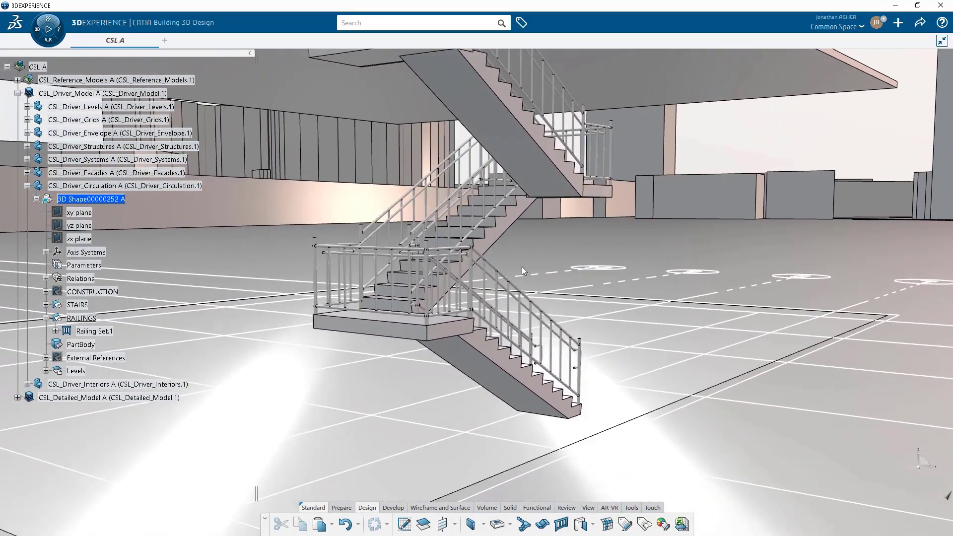
left_click(469, 282)
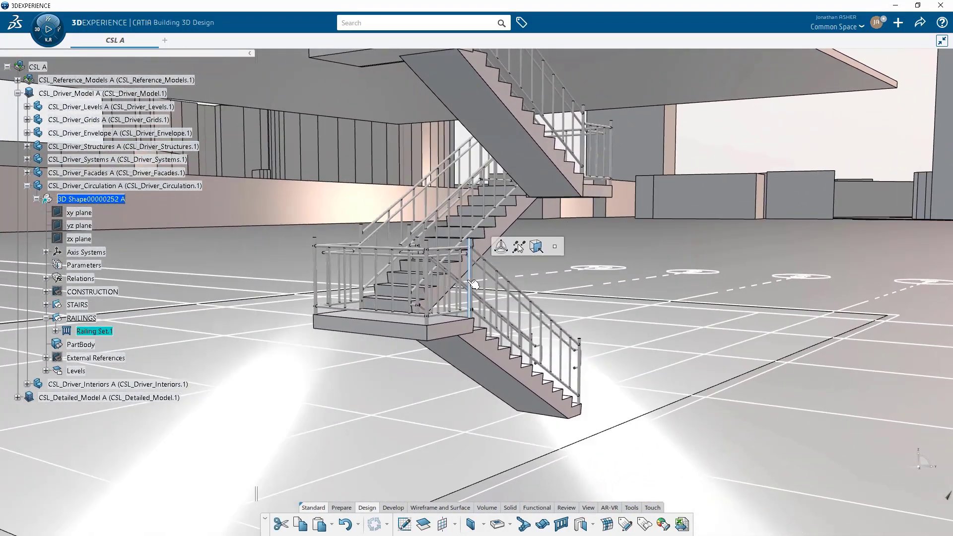
double_click(473, 284)
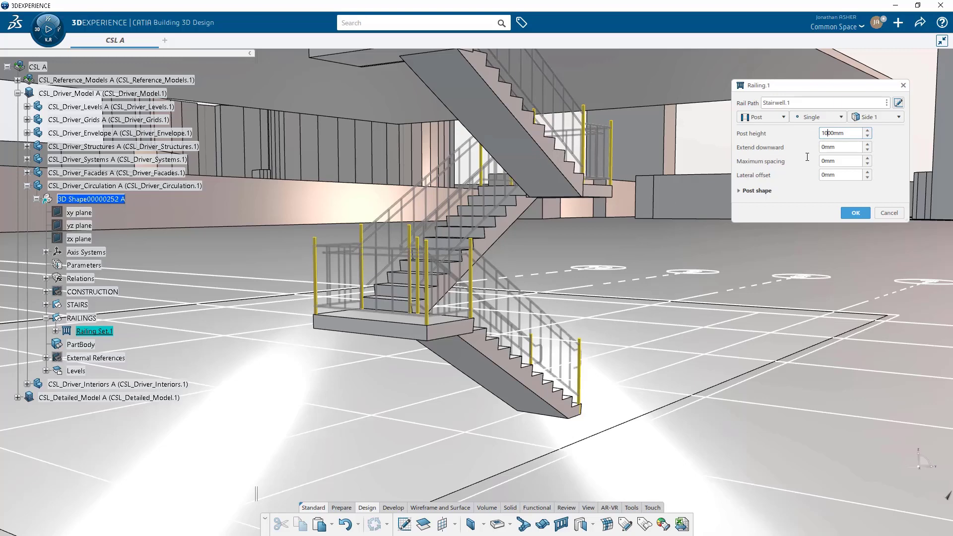
key("Return")
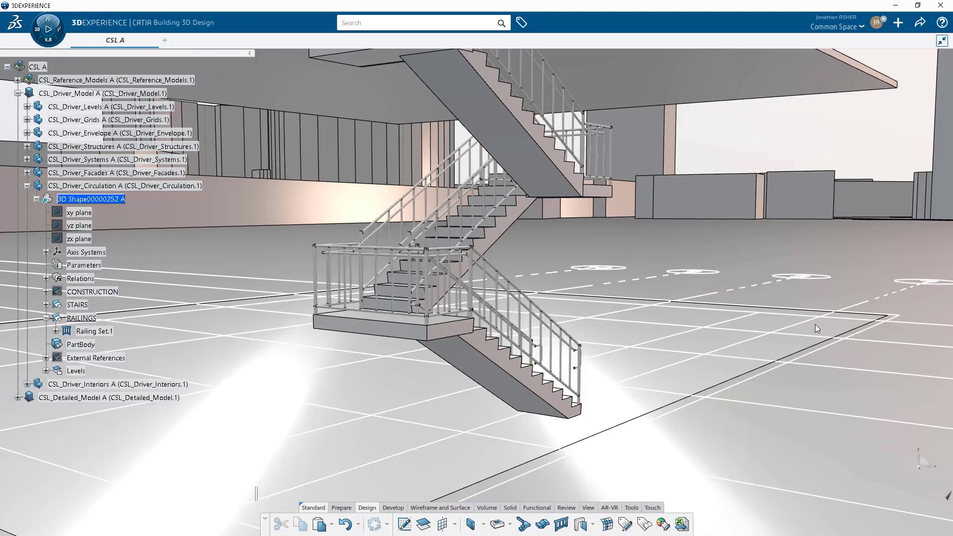
- Start a railing on Stairwell.2 and add its rails, posts and handrails along the whole stair using All in Path selection
middle_click_drag(734, 308, 493, 350)
middle_click_drag(649, 335, 564, 342)
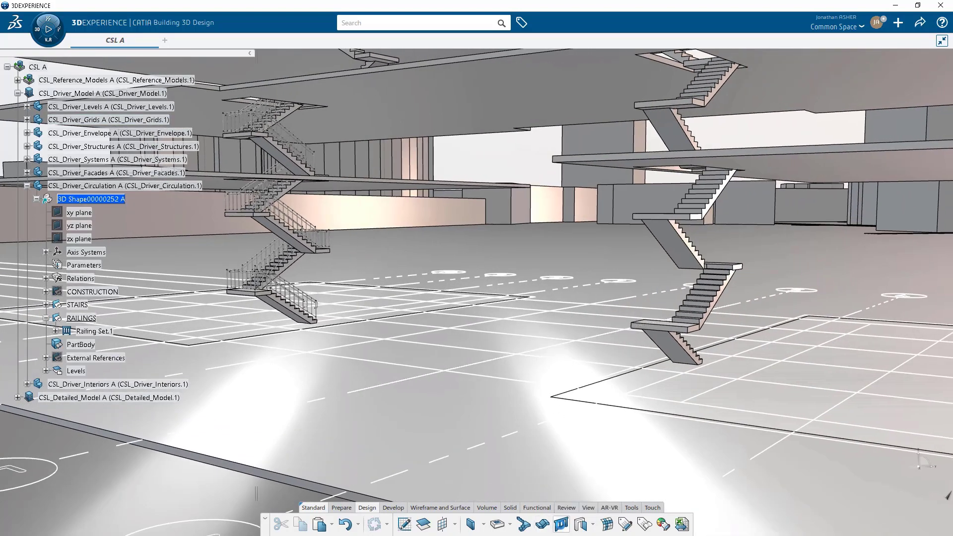
left_click(673, 359)
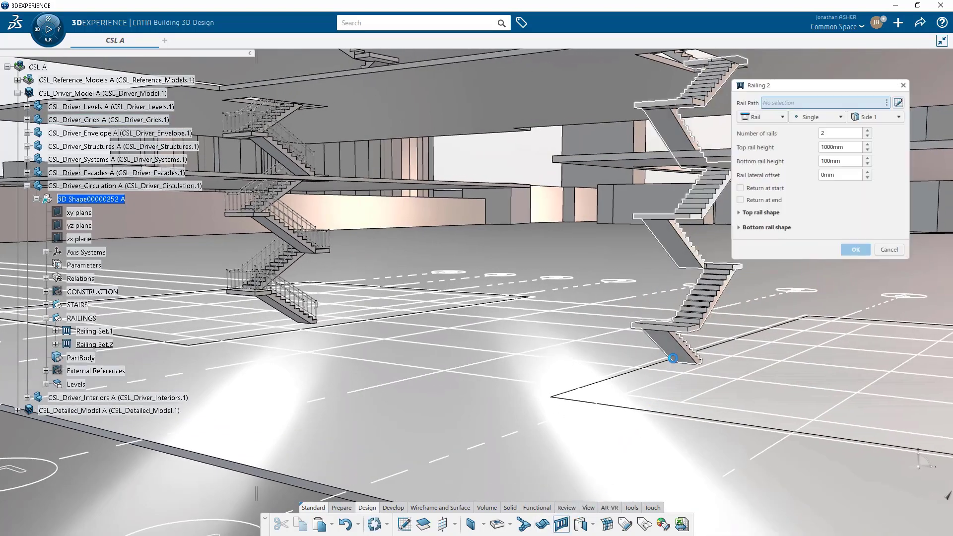
left_click(680, 359)
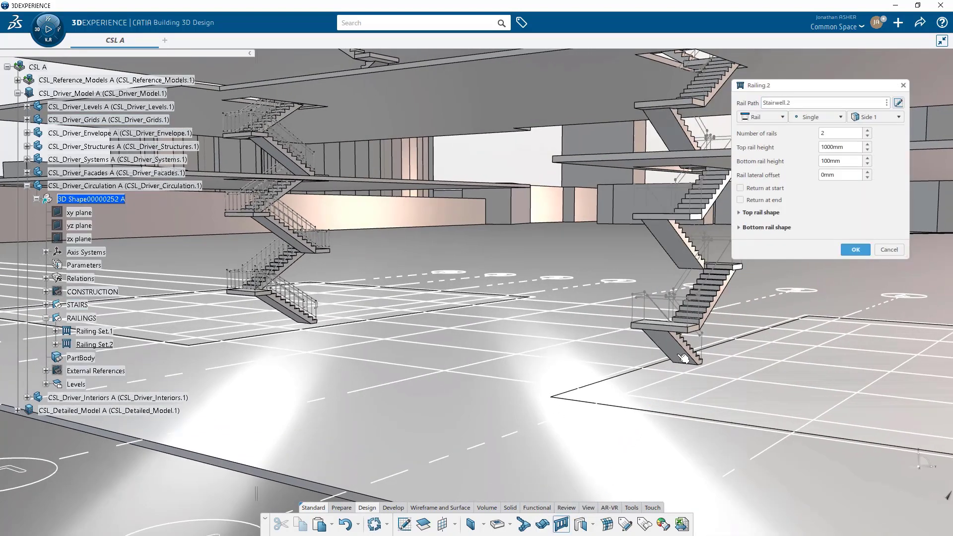
left_click(819, 117)
left_click(814, 142)
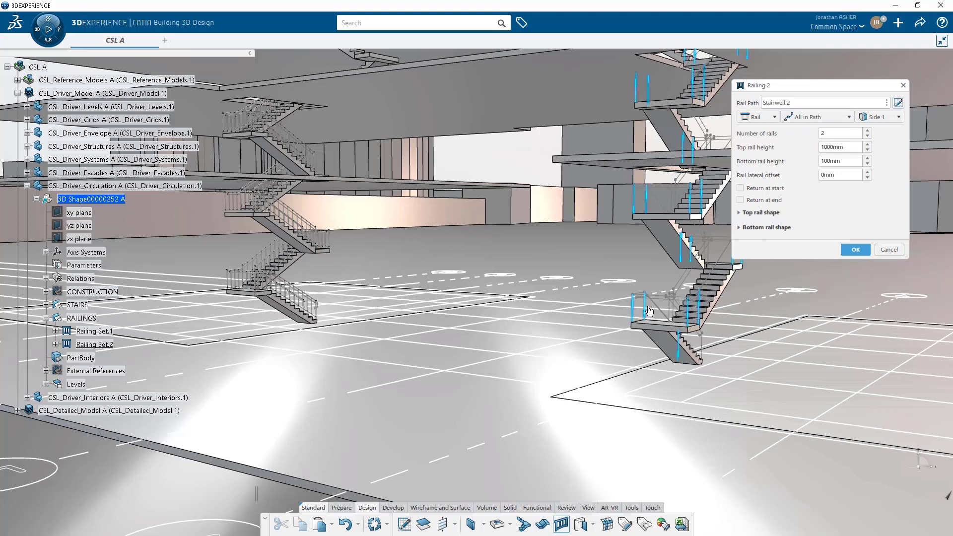
left_click(680, 285)
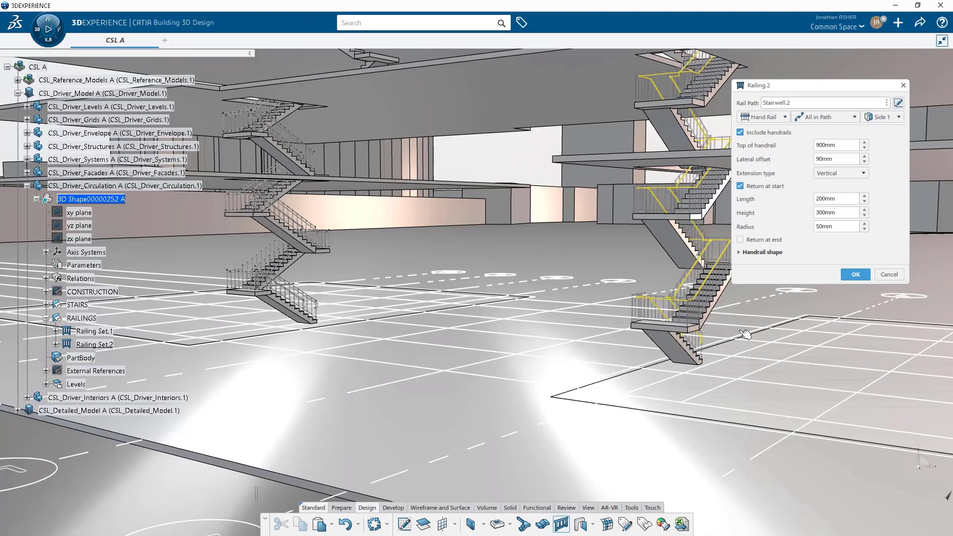
- In Single selection mode, remove the individual handrail and rail segments that block the slab-level landing of Stairwell.2
middle_click_drag(746, 334, 628, 345)
middle_click_drag(590, 258, 610, 326)
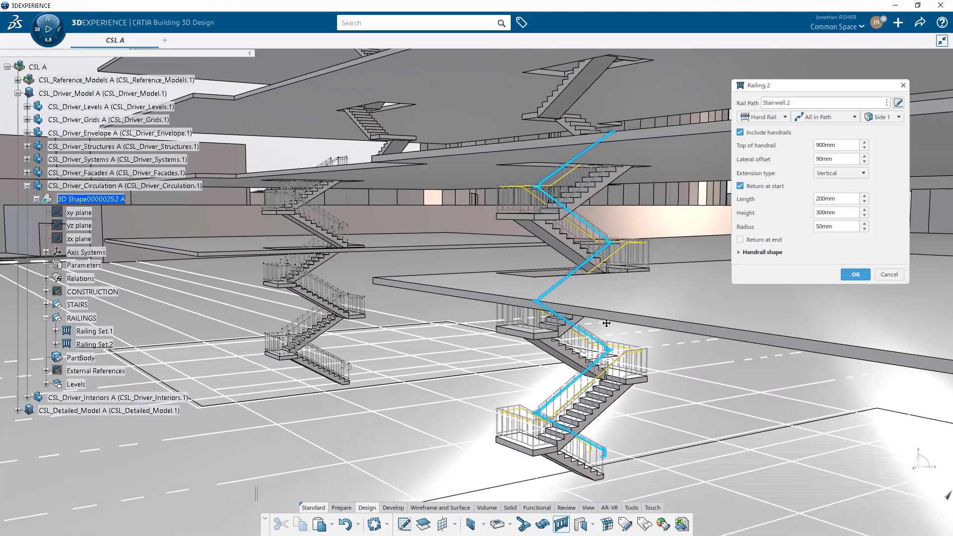
left_click(812, 119)
left_click(812, 129)
scroll(639, 294, "up", 5)
middle_click_drag(527, 298, 503, 303)
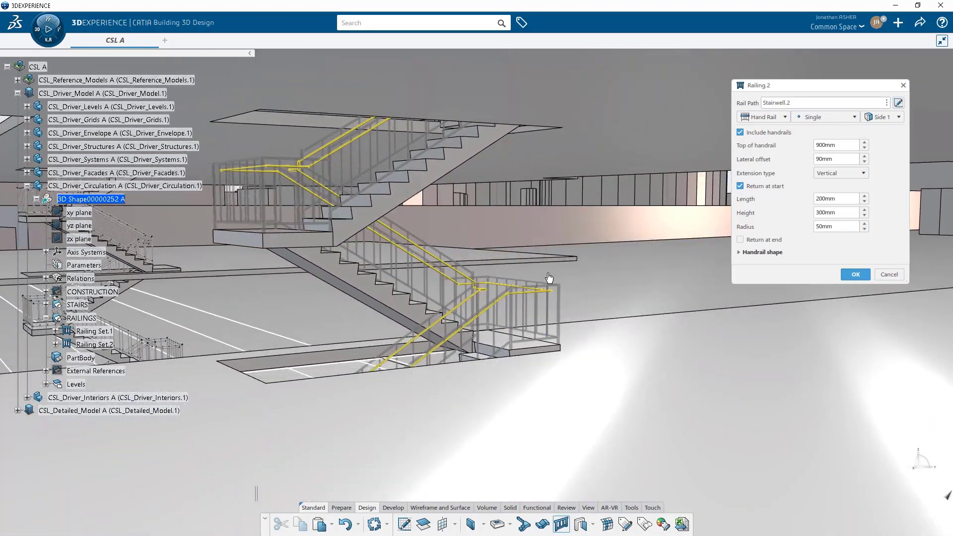
left_click(532, 288, "ctrl")
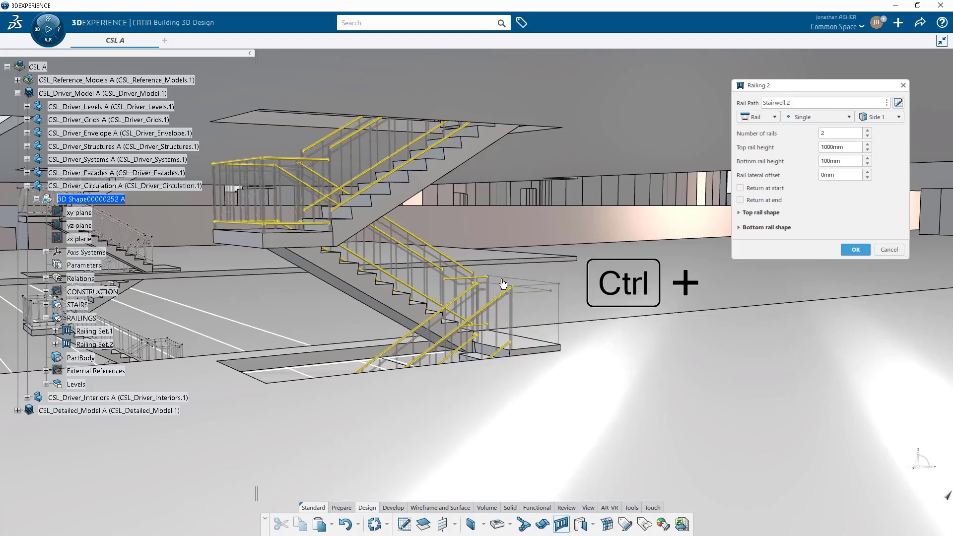
left_click(484, 277, "ctrl")
- Remove the individual rail segments blocking the uppermost railed landing, and create the railing on Stairwell.2
middle_click_drag(505, 170, 507, 308)
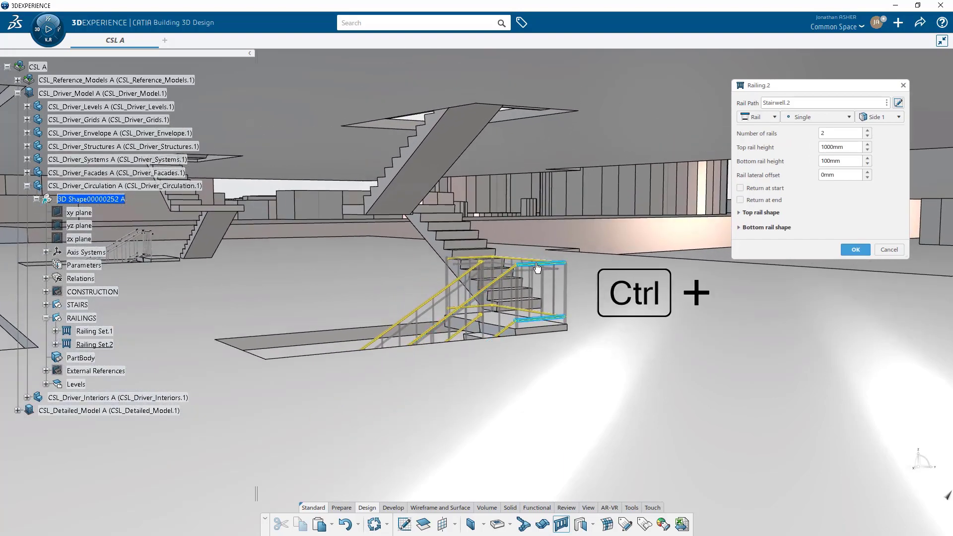
left_click(536, 265, "ctrl")
left_click(534, 264, "ctrl")
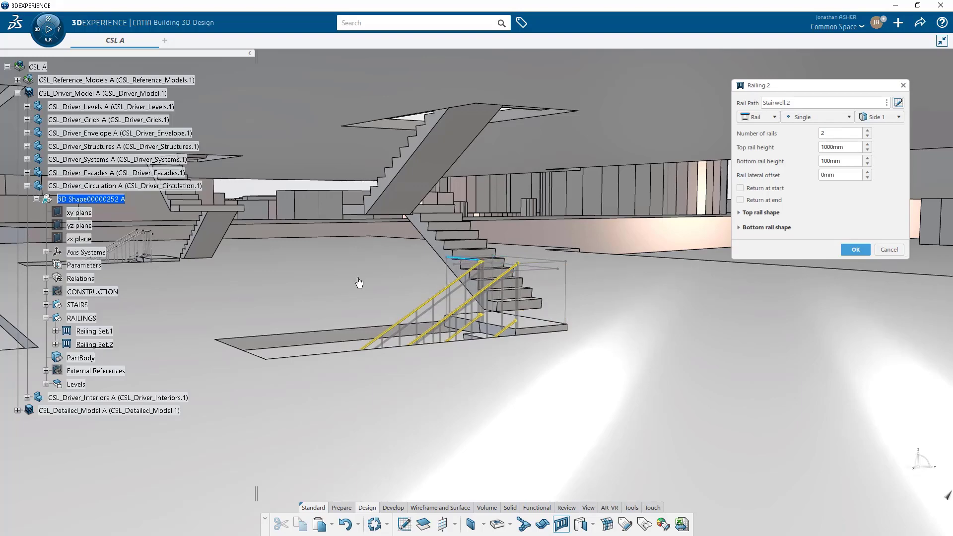
middle_click_drag(215, 293, 292, 303)
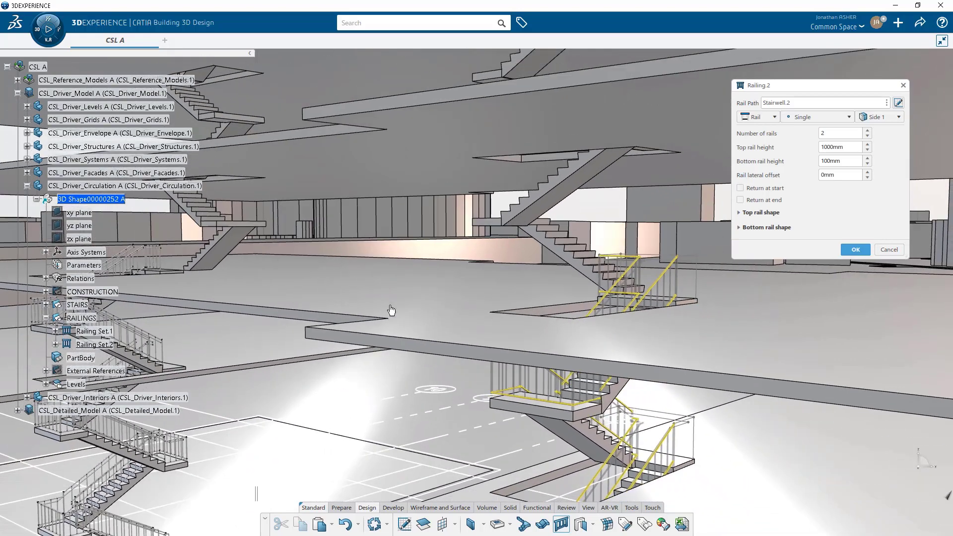
left_click(869, 250)
middle_click_drag(443, 376, 684, 376)
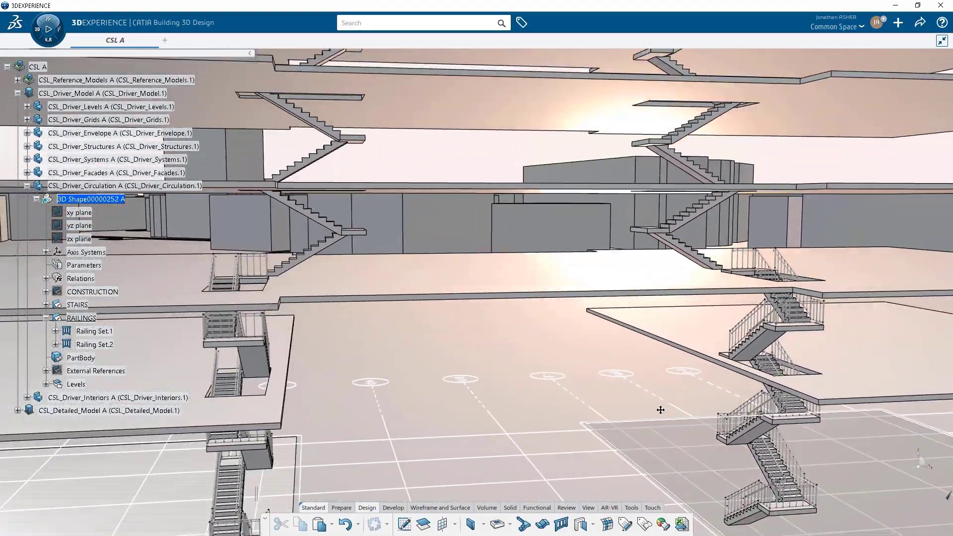